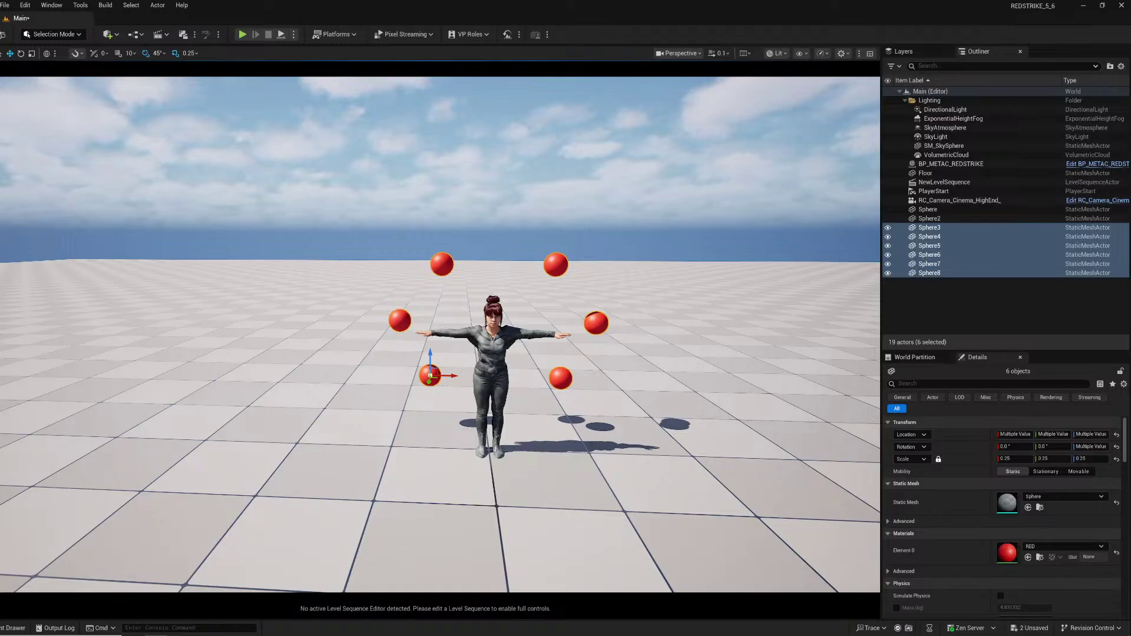
# Delete the existing RC_Camera_Cinema_HighEnd_ camera from the level.
pyautogui.click(936, 201)
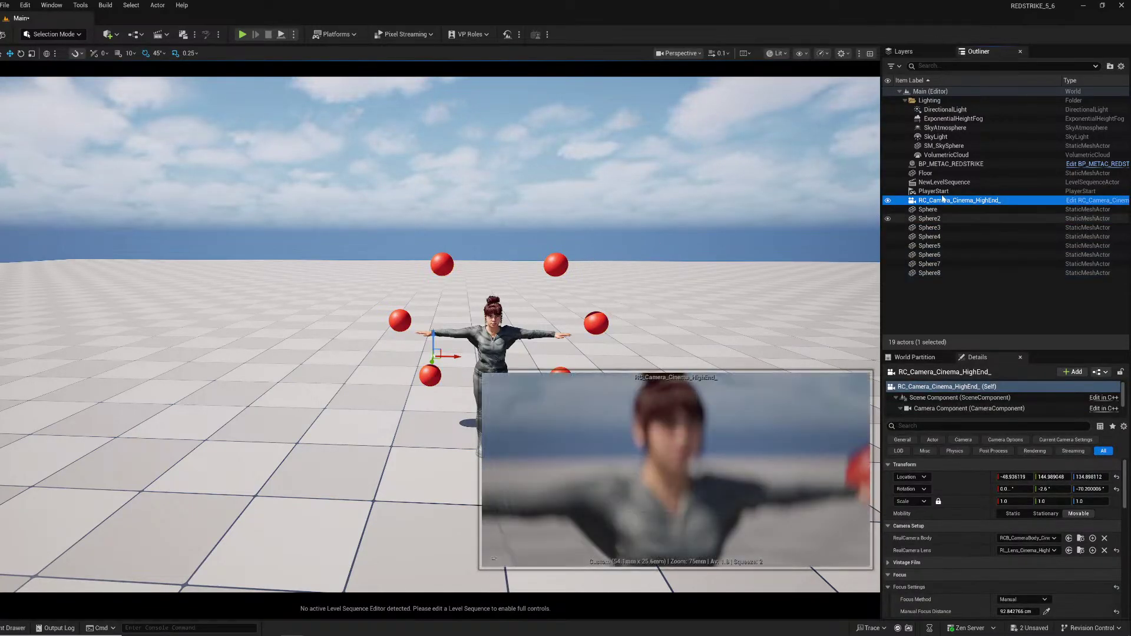
pyautogui.press('Delete')
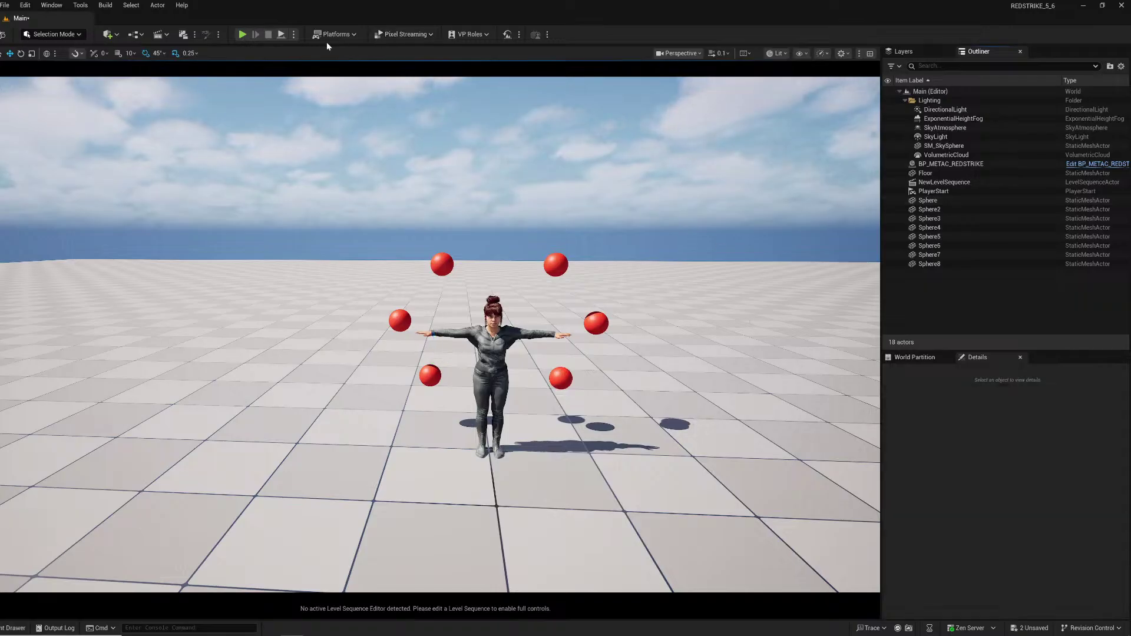
pyautogui.moveTo(395, 260); pyautogui.dragTo(400, 272, button='right')
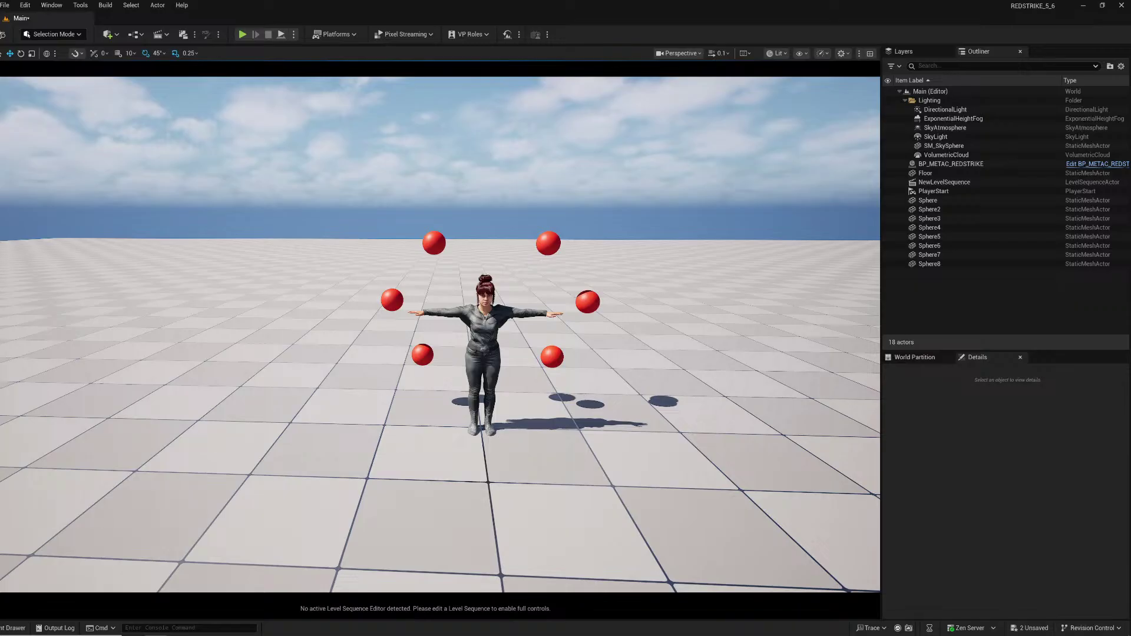
# Place an RC_Camera_Cinema_HighEnd_ camera from the Cinematographer Lite Camera_Presets folder on the floor in front of the character.
pyautogui.click(12, 628)
pyautogui.scroll(-10, 31, 522)
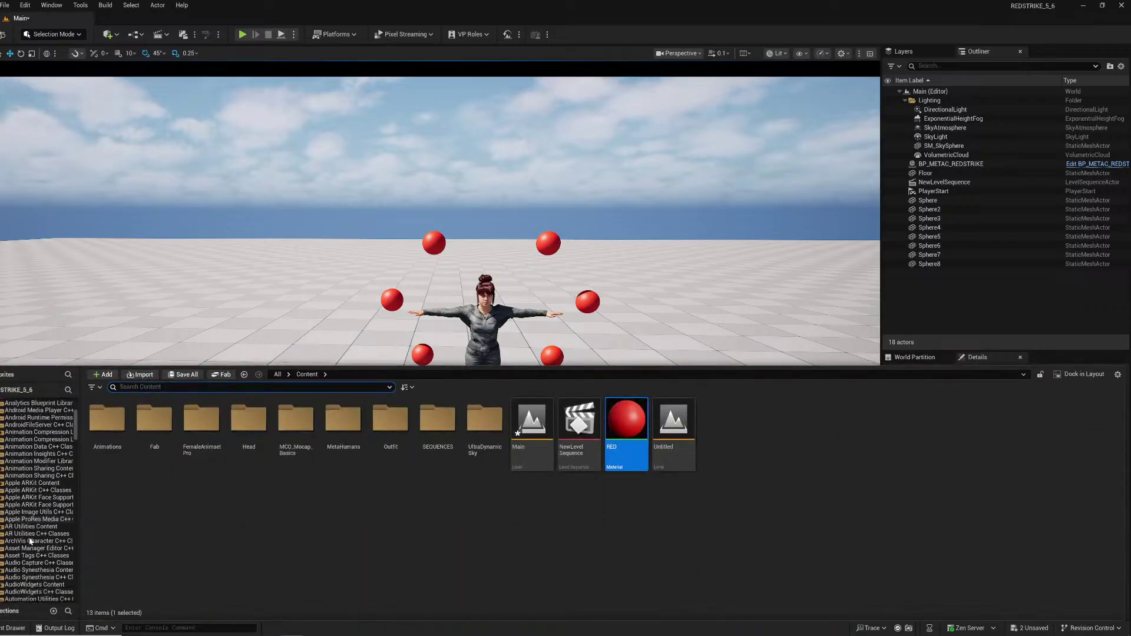
pyautogui.scroll(-5, 23, 558)
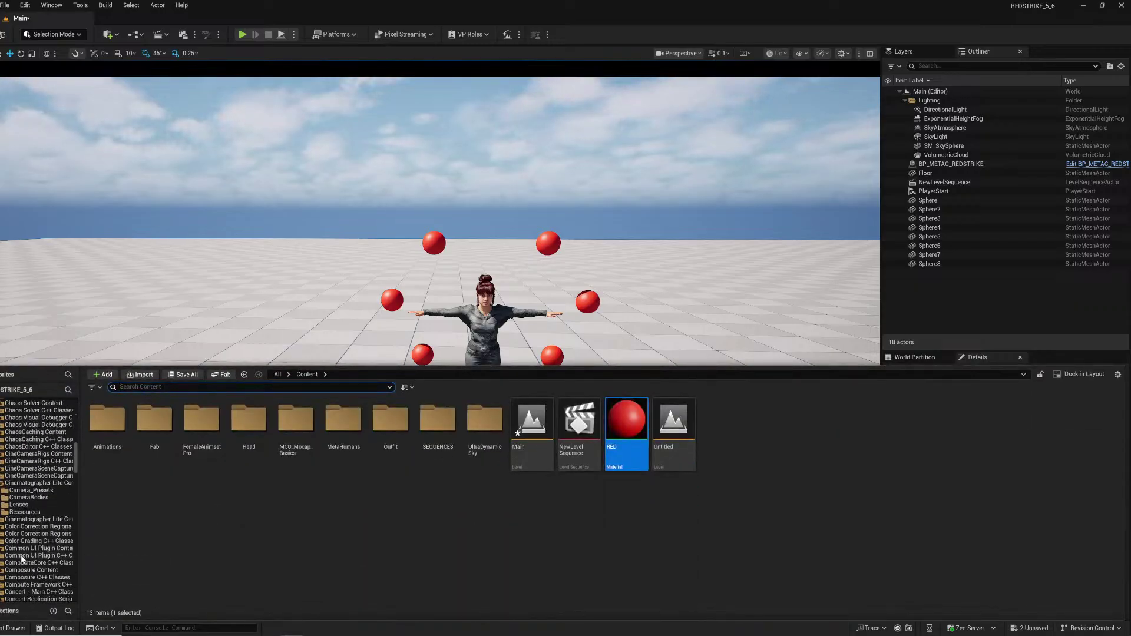
pyautogui.click(32, 490)
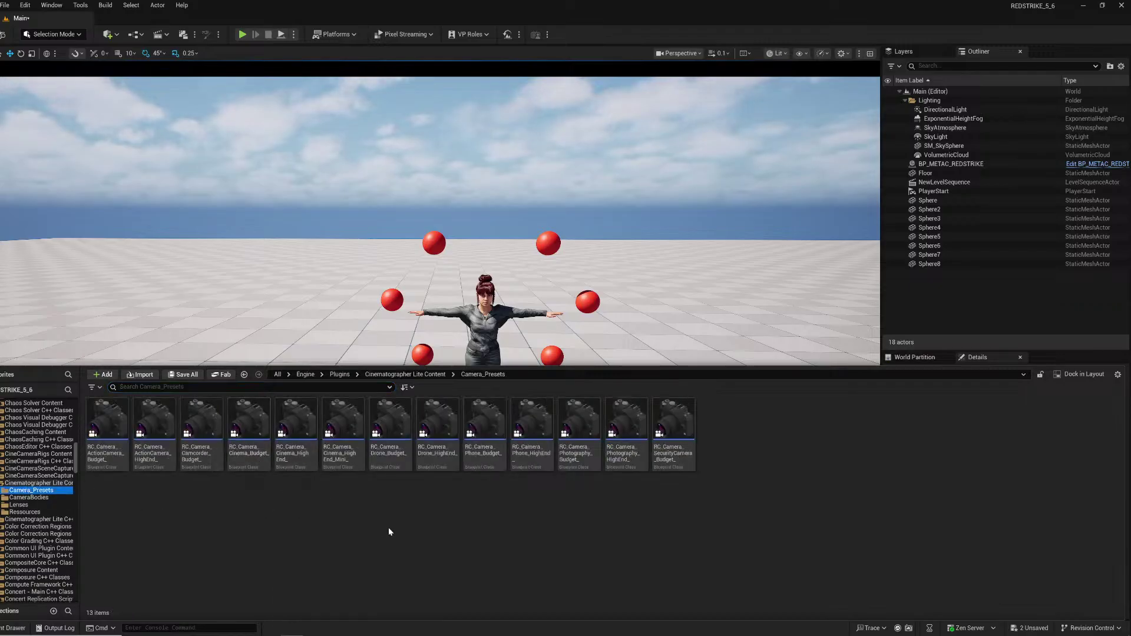
pyautogui.moveTo(298, 462); pyautogui.dragTo(423, 477)
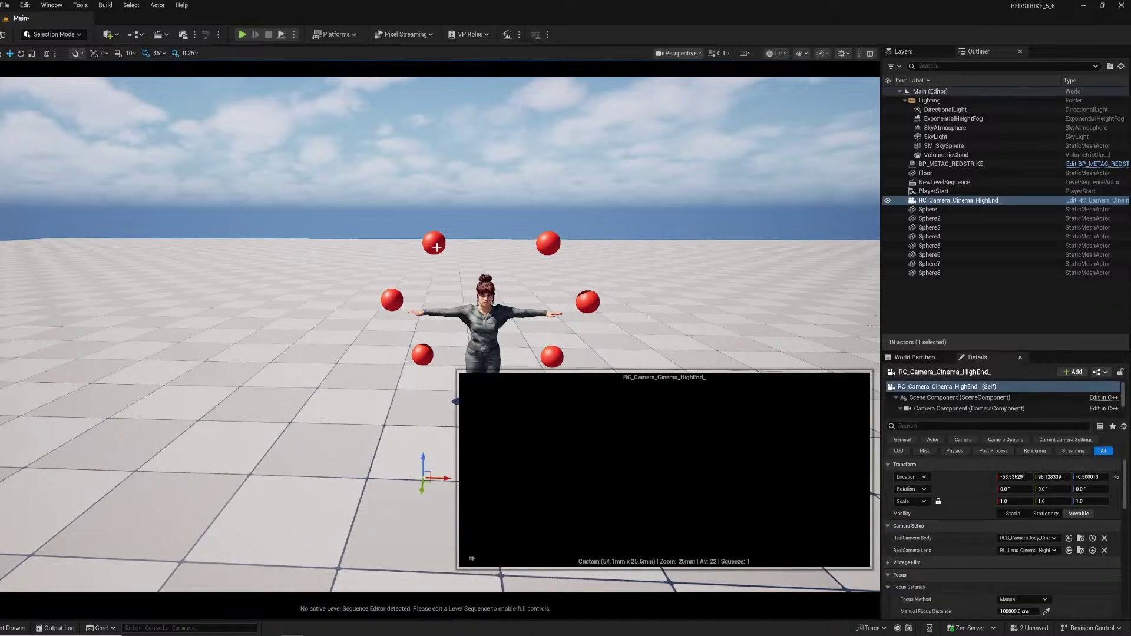
# Pilot the new cinema camera and fly it until the character and red spheres are in view.
pyautogui.rightClick(940, 201)
pyautogui.click(987, 339)
pyautogui.press('s')
pyautogui.moveTo(449, 319); pyautogui.dragTo(264, 336, button='right')
pyautogui.press('a')
pyautogui.press('d')
pyautogui.press('w')
pyautogui.press('s')
pyautogui.press('s')
# Move the BP_METAC_REDSTRIKE character in front of the spheres, to about 172.6 on the Y axis.
pyautogui.click(420, 347)
pyautogui.moveTo(420, 348); pyautogui.dragTo(456, 397, button='right')
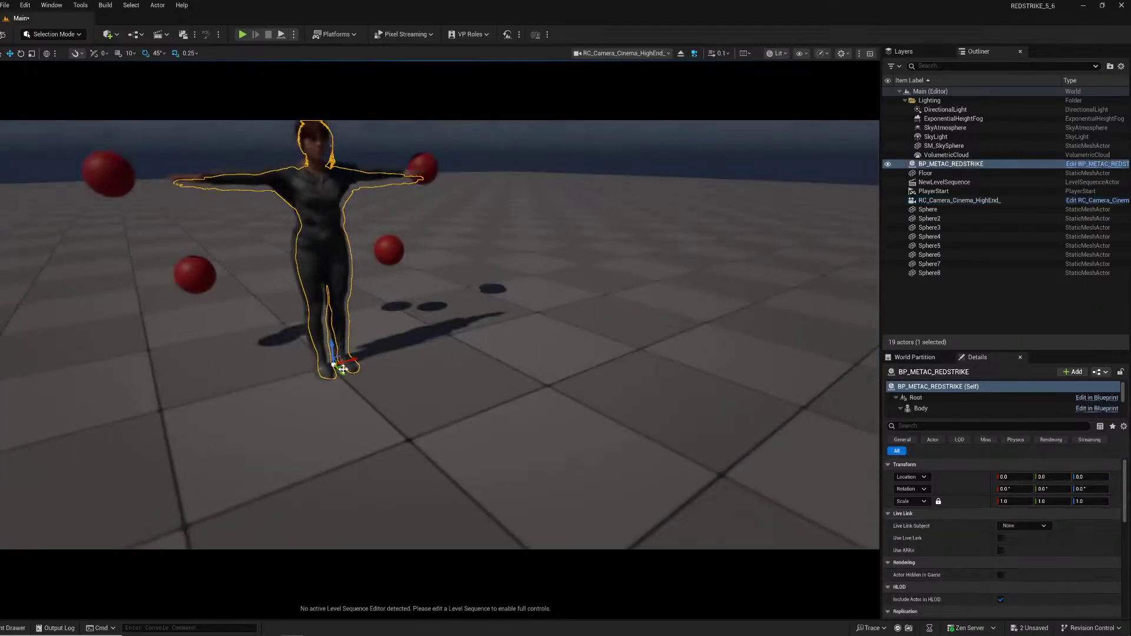
pyautogui.moveTo(343, 370); pyautogui.dragTo(625, 518)
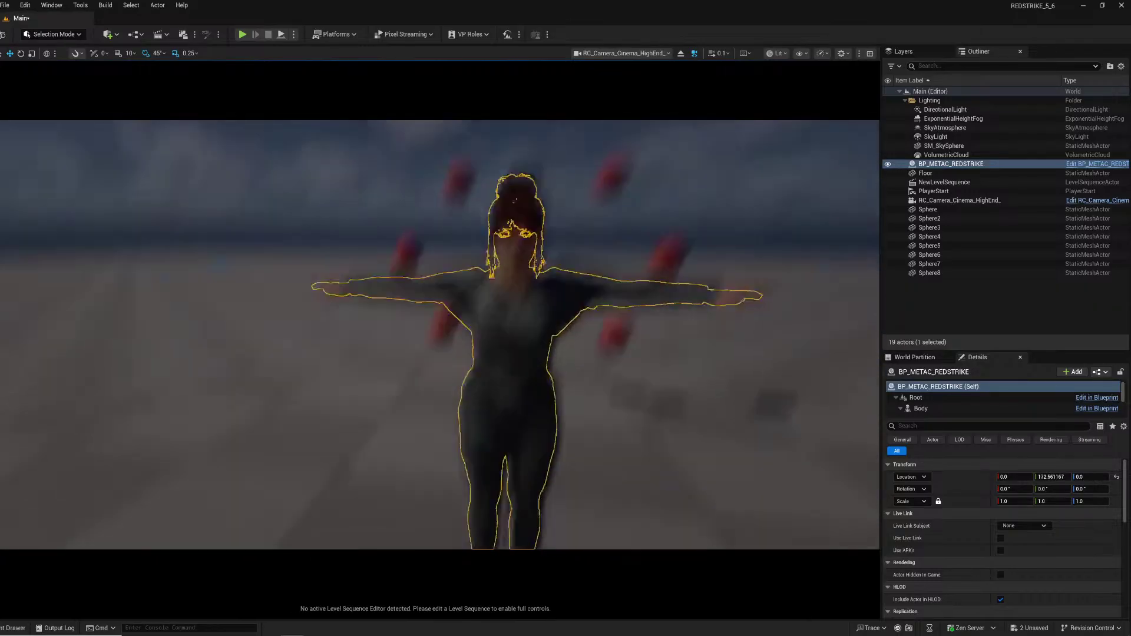
pyautogui.click(361, 374)
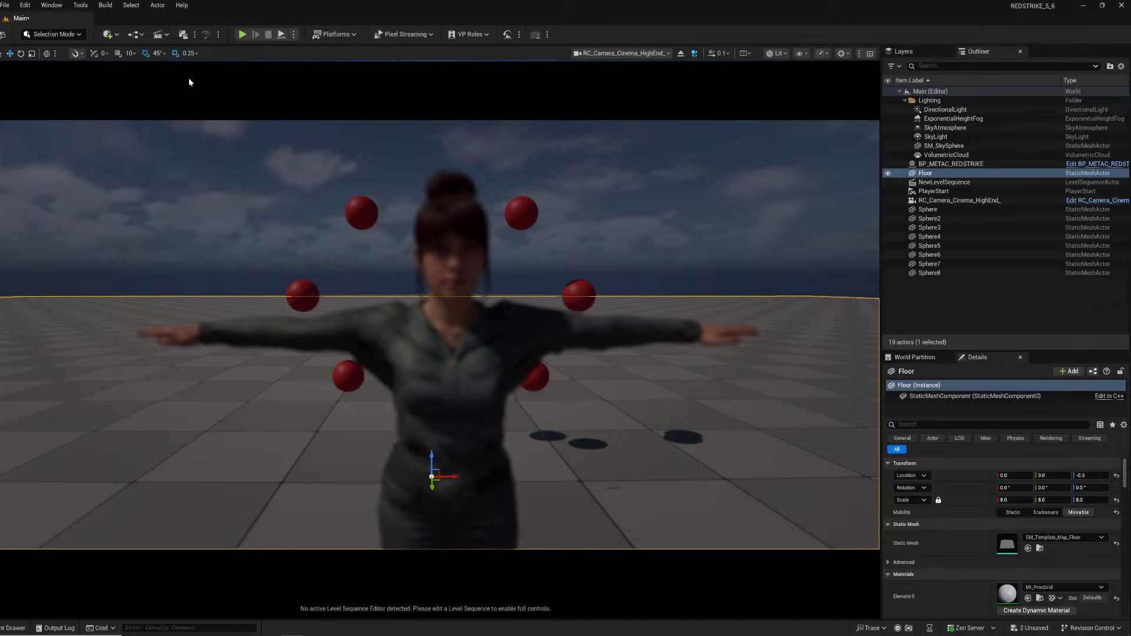
# Set the cinema camera's auto exposure mode to Off and its shutter mode to Movie.
pyautogui.click(972, 200)
pyautogui.scroll(-1, 972, 495)
pyautogui.scroll(-10, 952, 512)
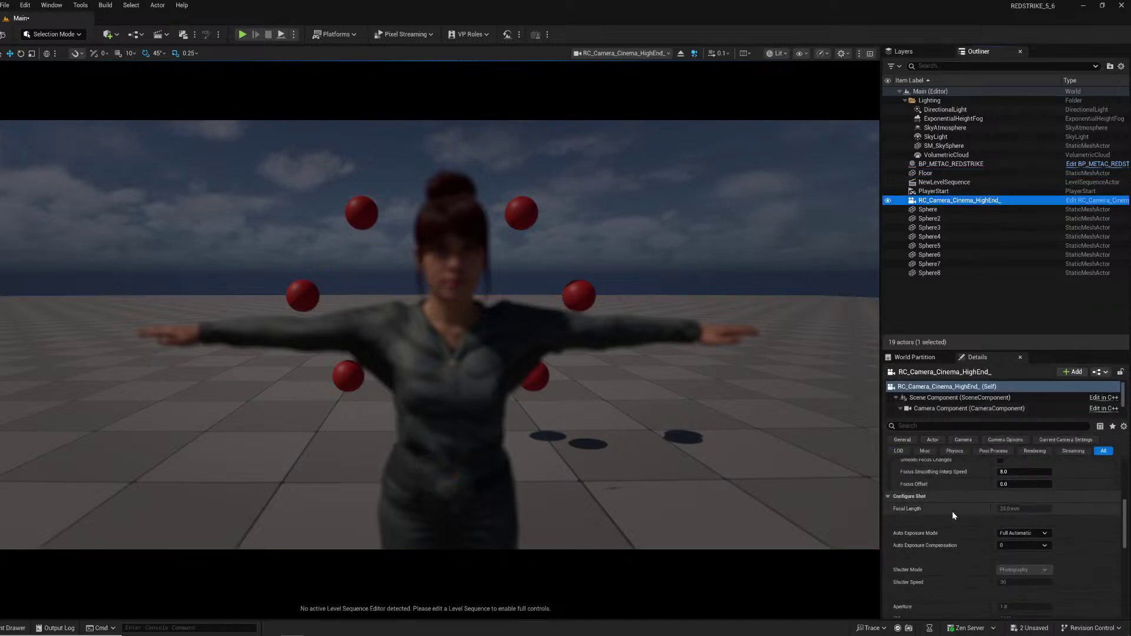
pyautogui.scroll(5, 954, 501)
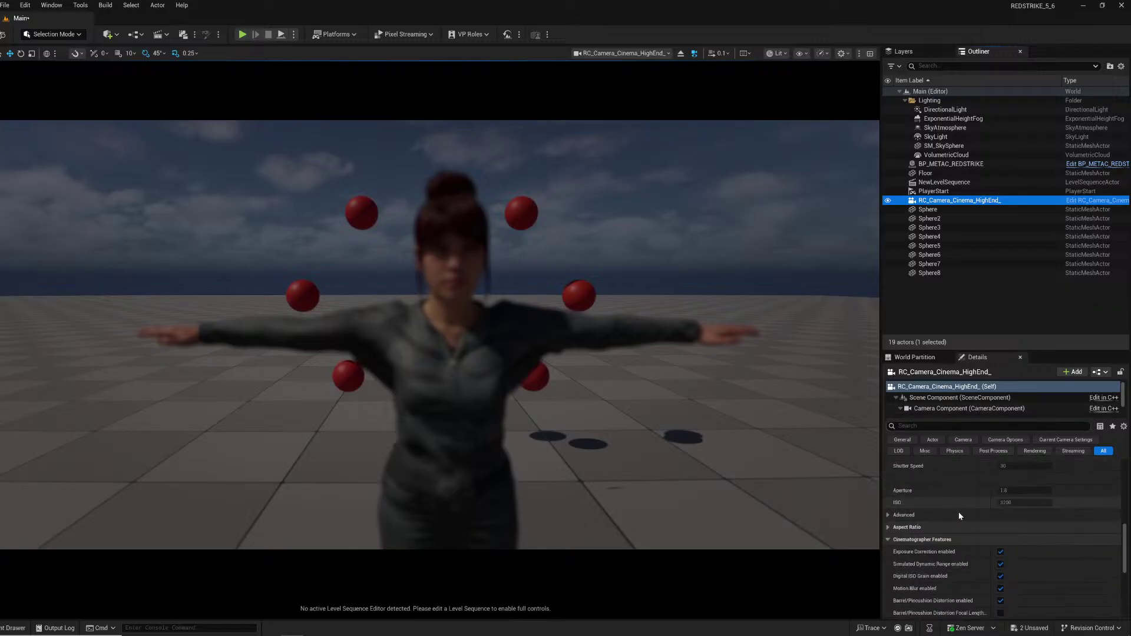
pyautogui.click(1037, 576)
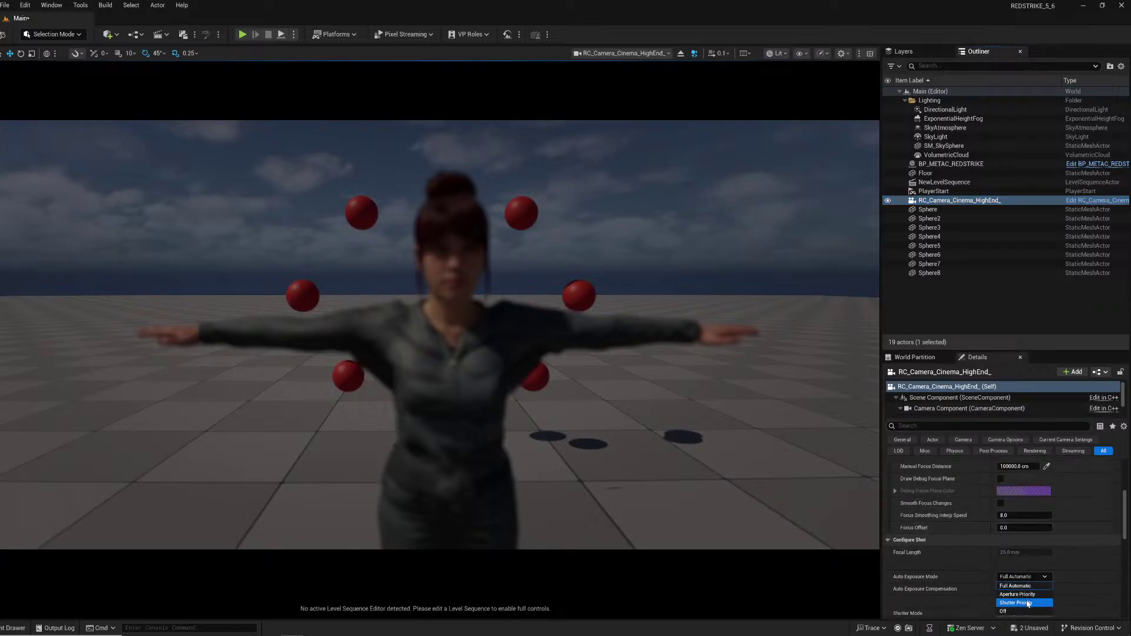
pyautogui.click(1004, 611)
pyautogui.scroll(-2, 994, 585)
pyautogui.click(1025, 570)
pyautogui.click(1022, 588)
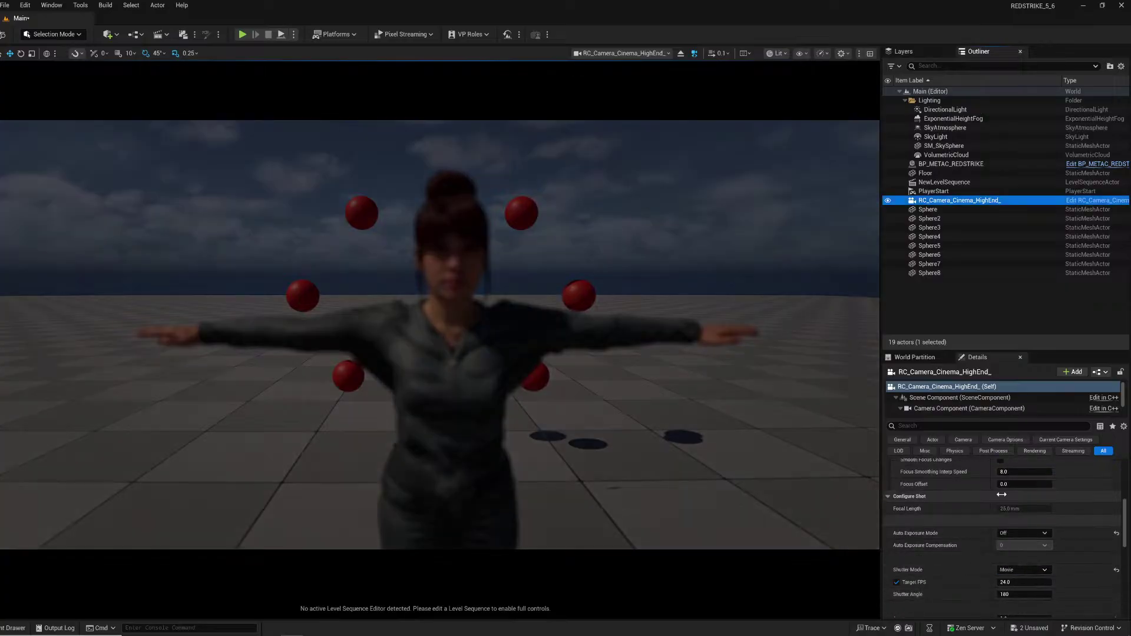
# Set the cinema camera's aperture to 4 in its shot configuration.
pyautogui.scroll(-5, 953, 575)
pyautogui.scroll(1, 953, 581)
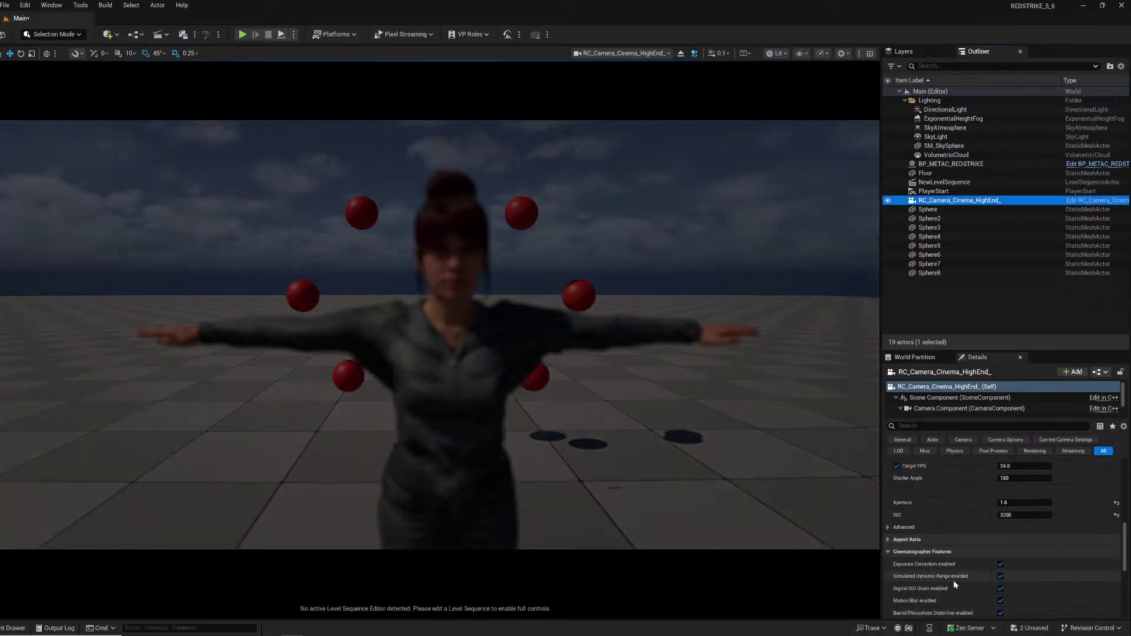
pyautogui.click(1019, 503)
pyautogui.write('4')
pyautogui.press('Return')
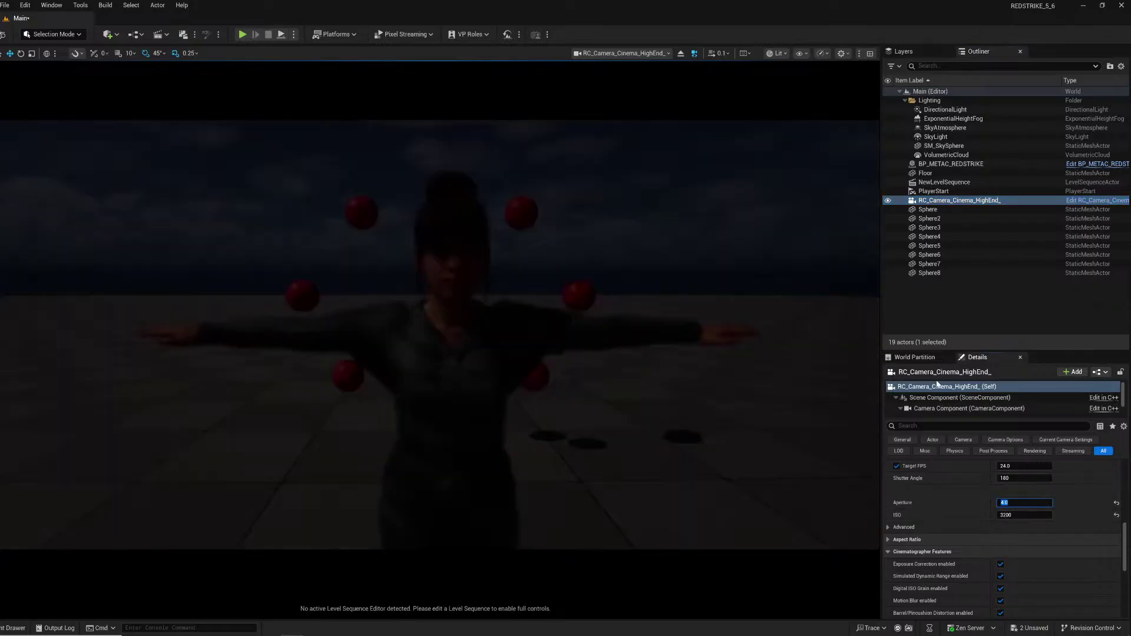
pyautogui.click(949, 408)
pyautogui.click(963, 389)
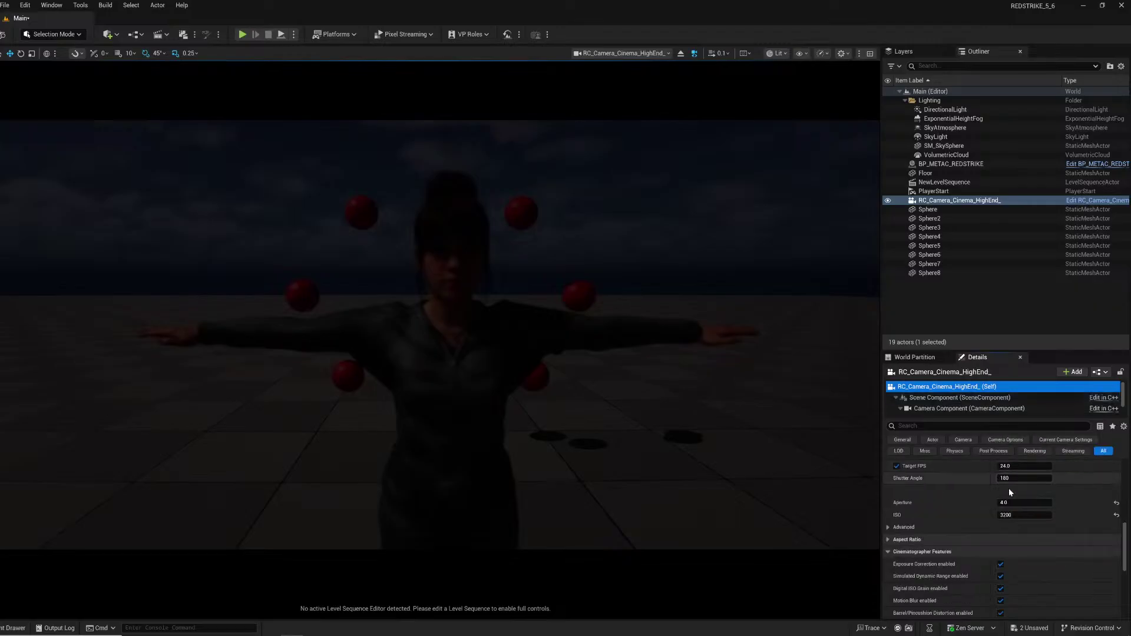
# Set the cinema camera's aperture to 8 in its shot configuration.
pyautogui.click(1011, 502)
pyautogui.write('8')
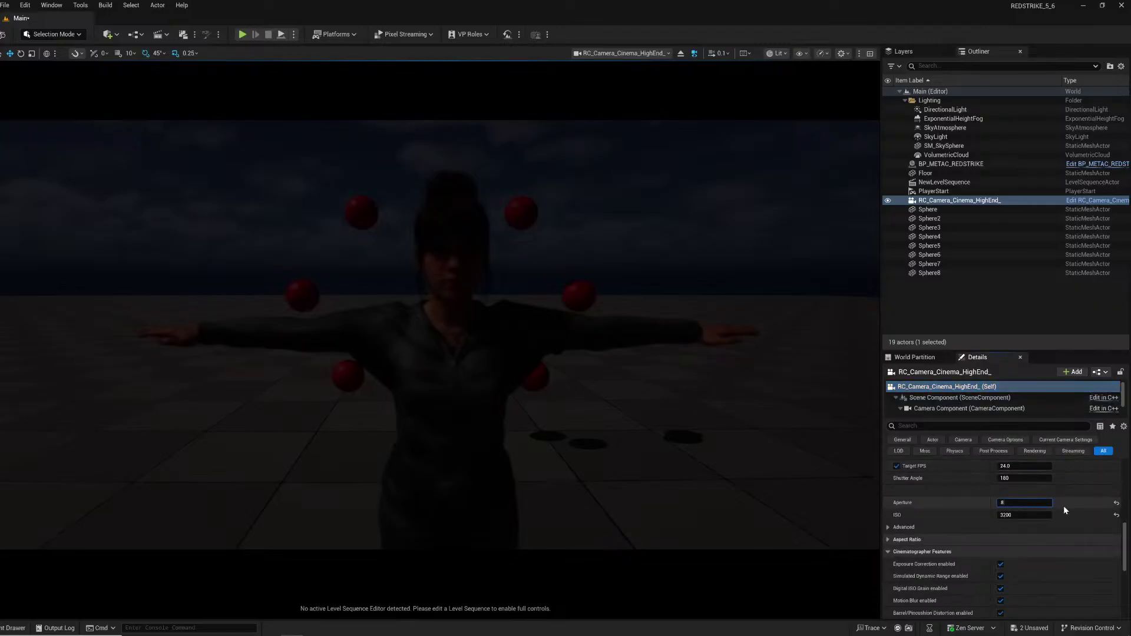
pyautogui.press('Return')
# Set the current aperture of the camera's Camera Component to 4.
pyautogui.click(990, 409)
pyautogui.scroll(-5, 929, 507)
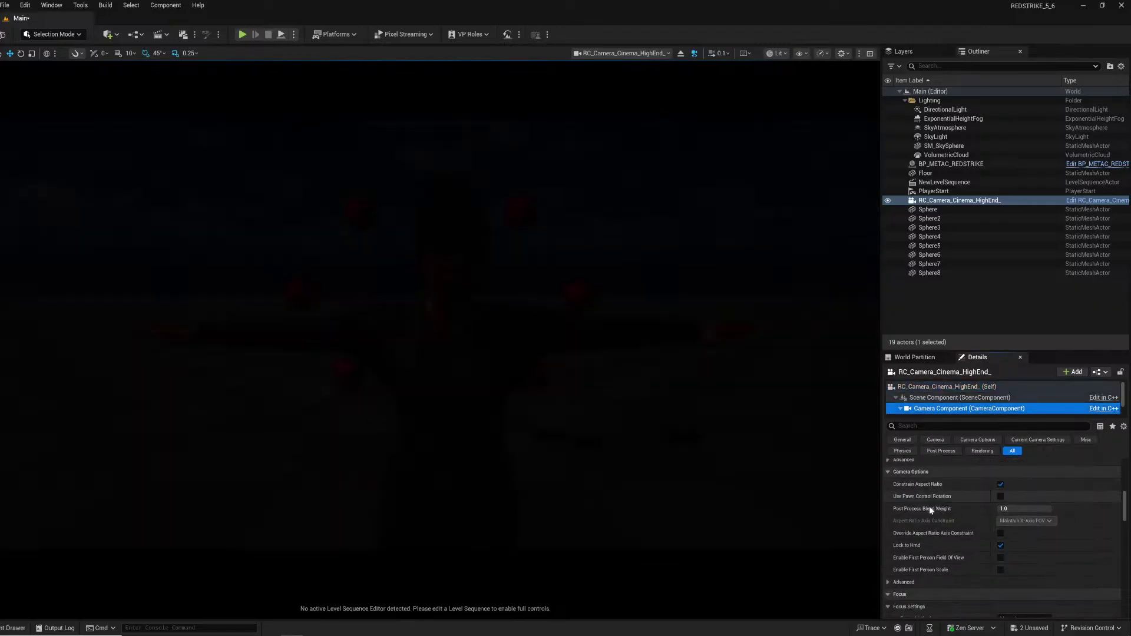
pyautogui.scroll(3, 951, 518)
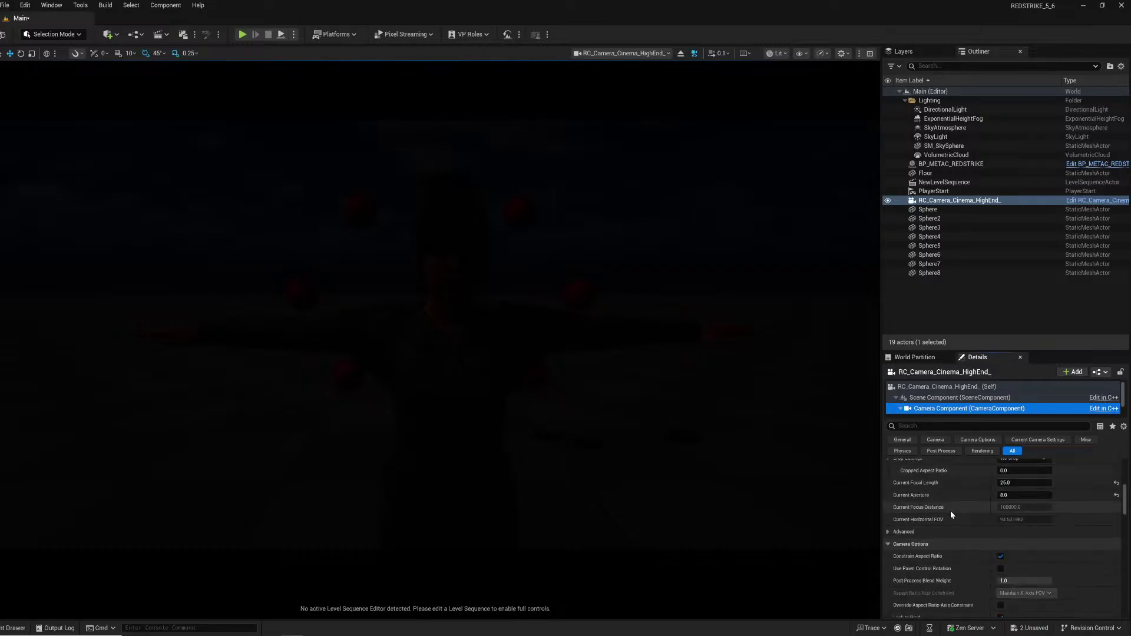
pyautogui.click(1025, 494)
pyautogui.write('4')
pyautogui.press('Return')
pyautogui.scroll(5, 986, 515)
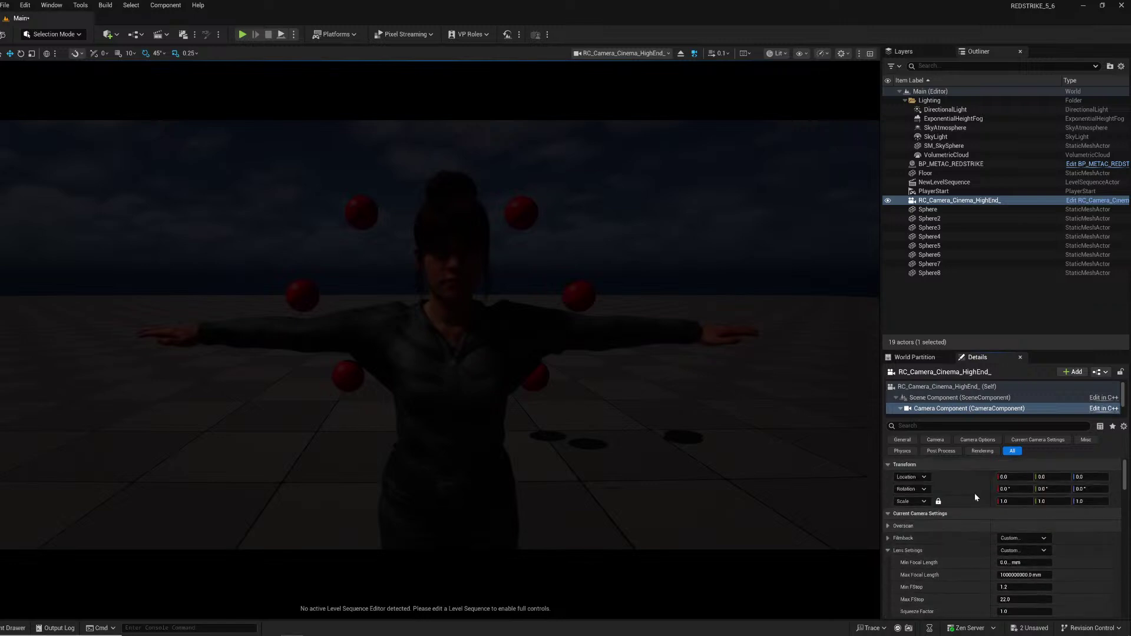
# Assign the RL_Lens_Cinema_HighEnd_P_058mm lens to the cinema camera.
pyautogui.click(942, 387)
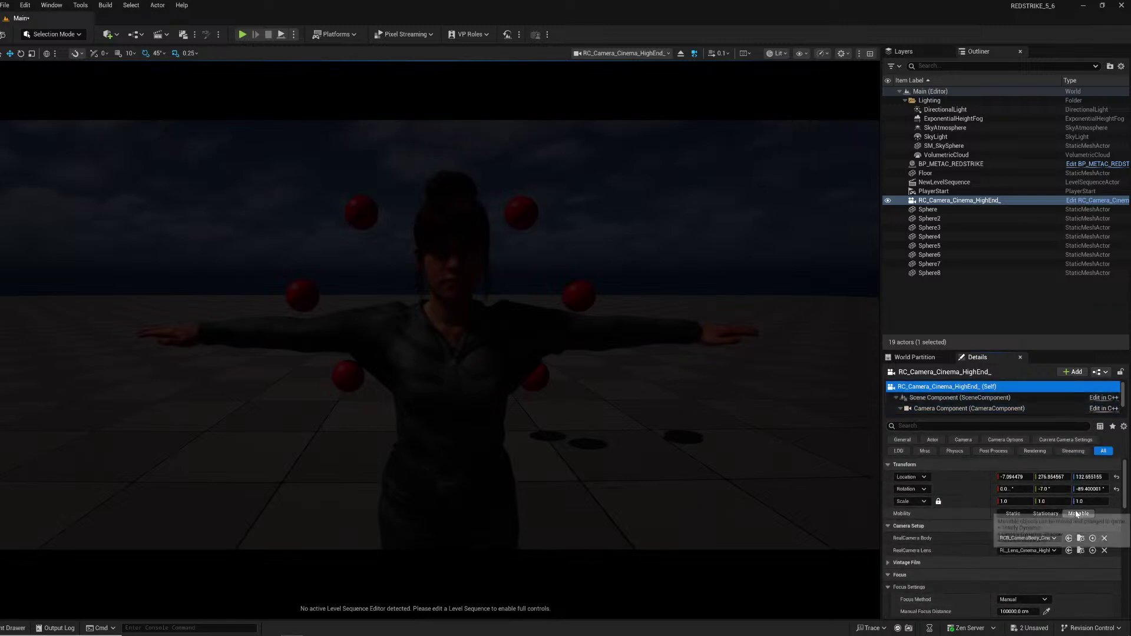
pyautogui.click(1036, 551)
pyautogui.scroll(-5, 1037, 458)
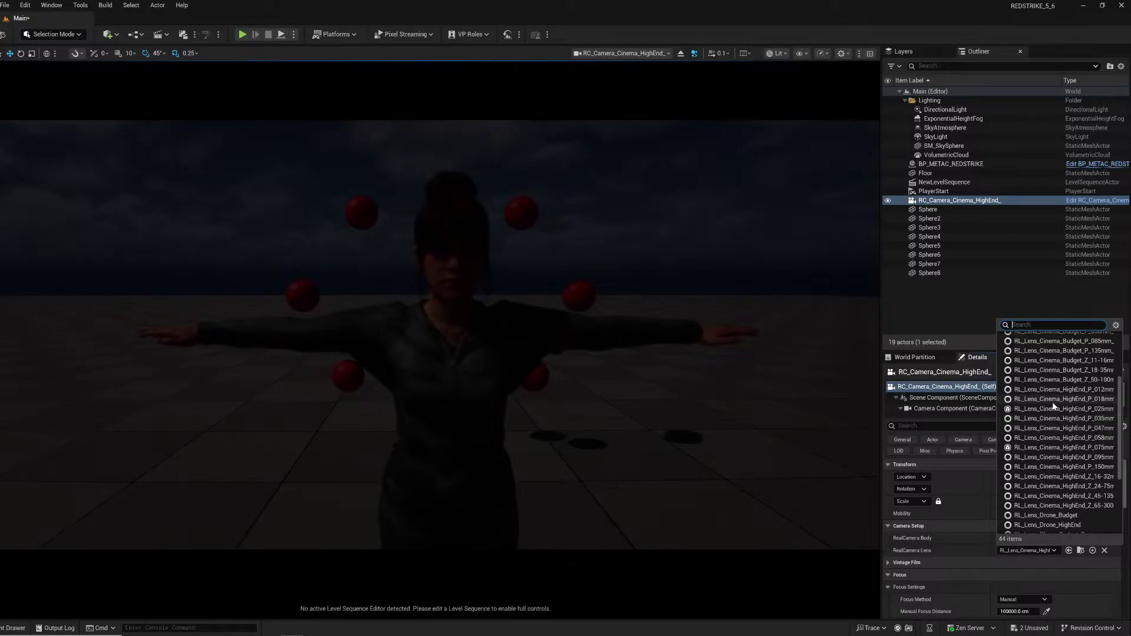
pyautogui.click(1067, 446)
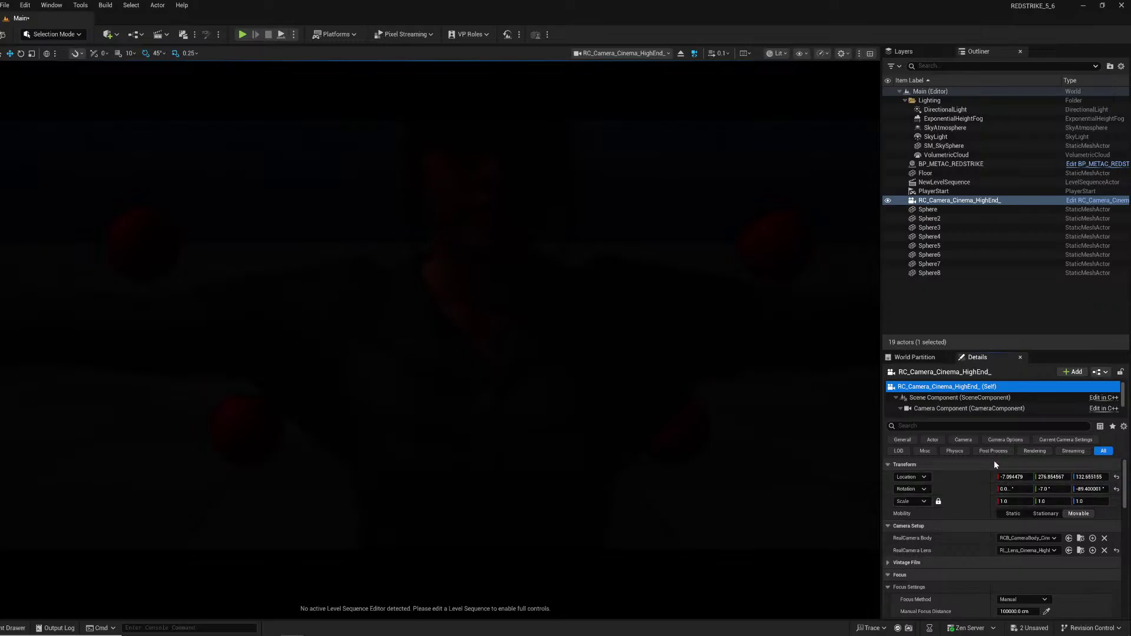
# Set the Camera Component's crop settings to the 2.39 aspect ratio.
pyautogui.click(956, 409)
pyautogui.scroll(-3, 981, 463)
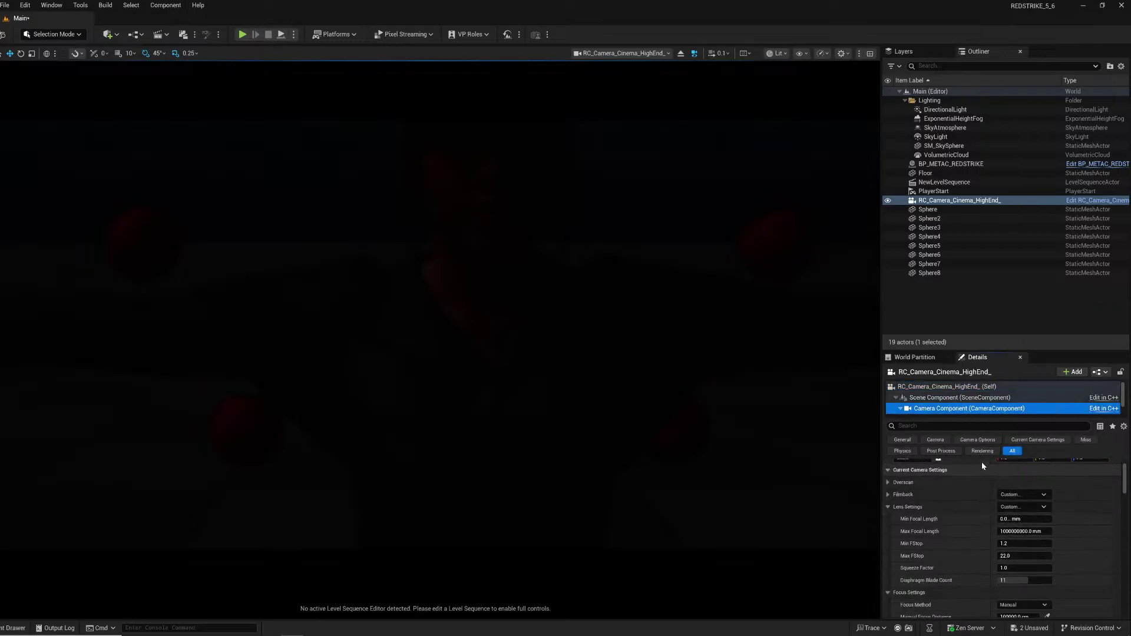
pyautogui.scroll(-4, 984, 513)
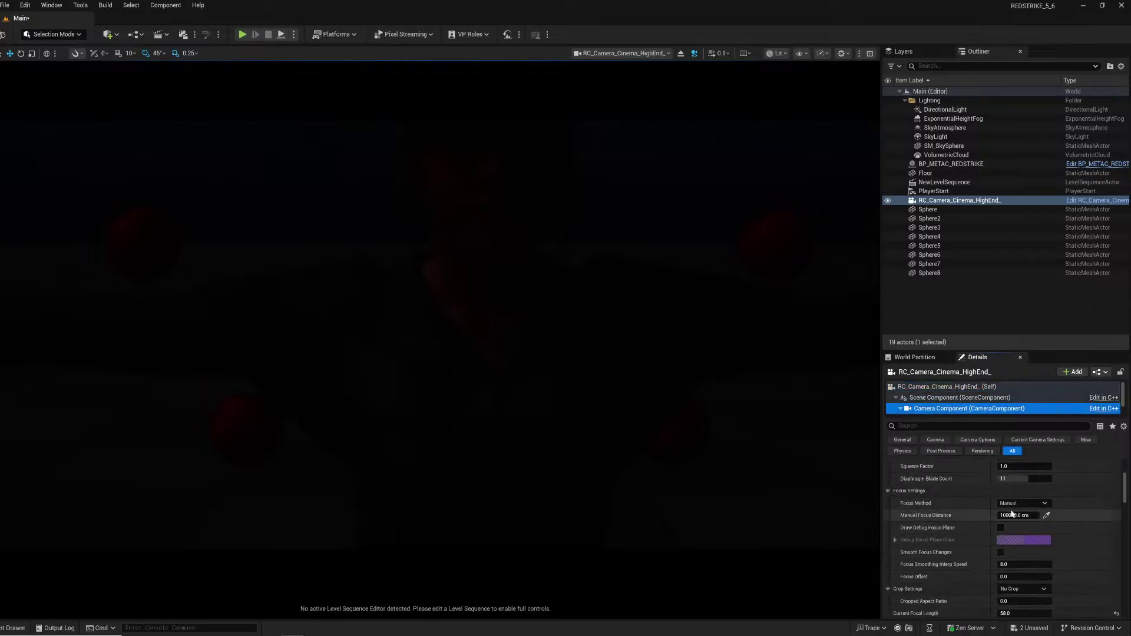
pyautogui.click(1027, 589)
pyautogui.click(1027, 574)
pyautogui.scroll(-2, 982, 578)
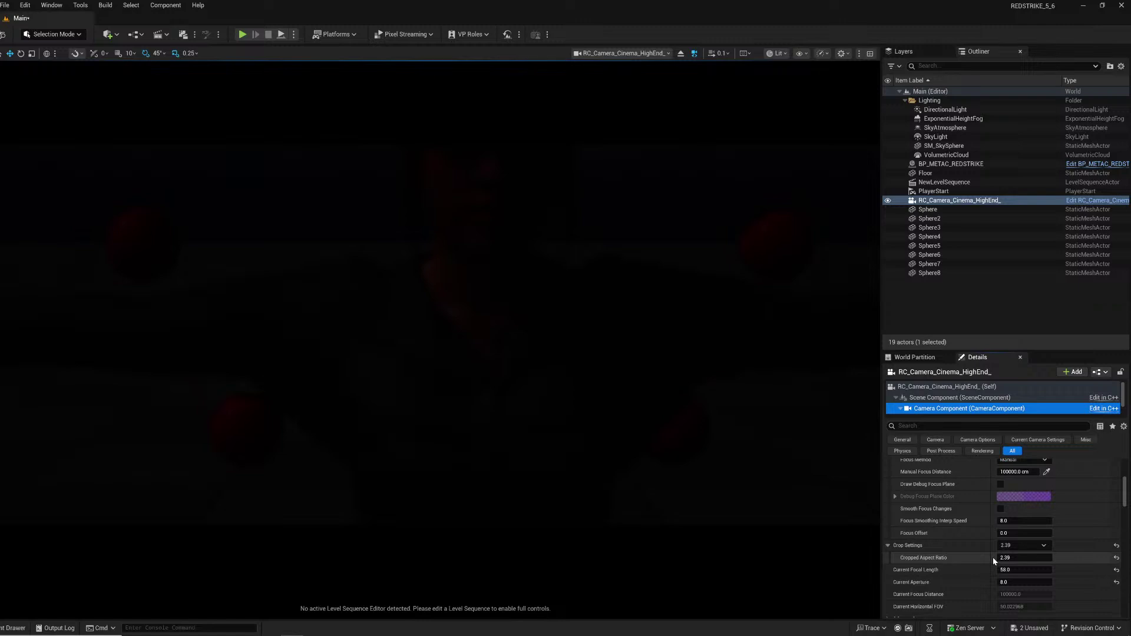
# Set the Camera Component's post-process exposure compensation to 5.
pyautogui.scroll(2, 992, 557)
pyautogui.scroll(-7, 992, 555)
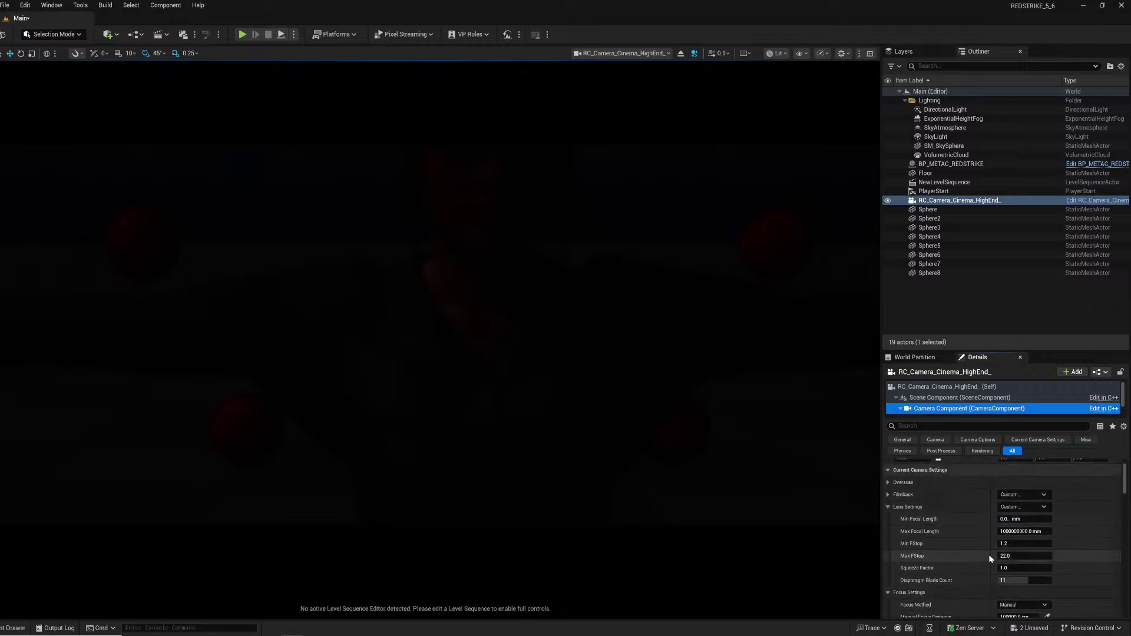
pyautogui.scroll(-19, 984, 567)
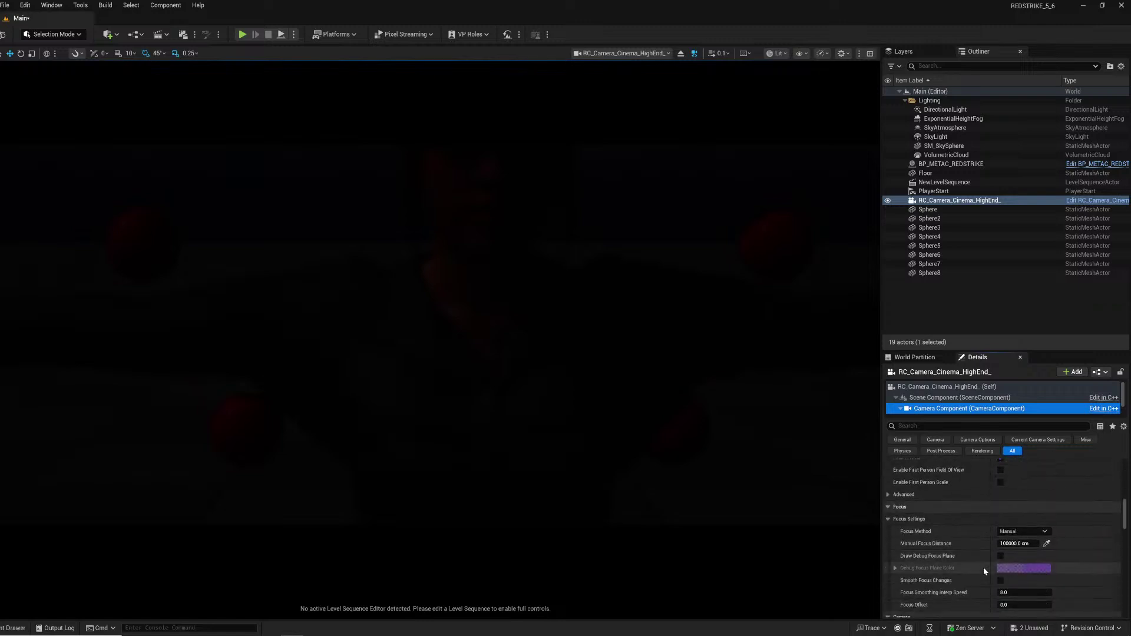
pyautogui.scroll(-1, 977, 574)
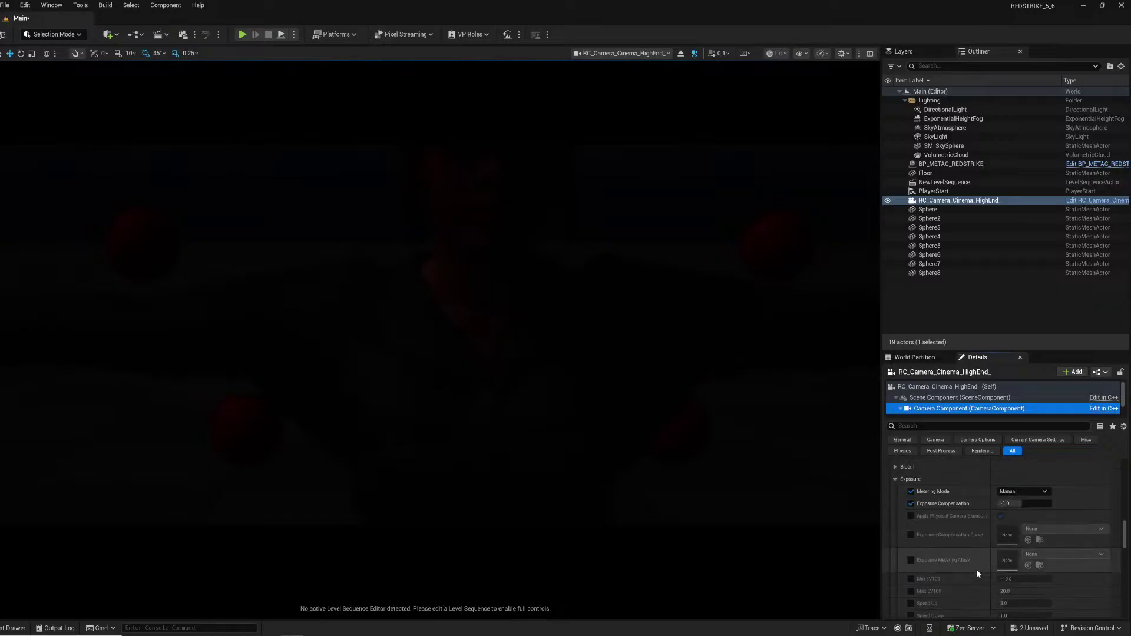
pyautogui.click(1023, 489)
pyautogui.write('4')
pyautogui.press('Return')
pyautogui.write('5')
pyautogui.press('Return')
# Reposition the piloted camera to frame the character's head and upper body between the spheres, and select the character.
pyautogui.moveTo(666, 316); pyautogui.dragTo(618, 259, button='right')
pyautogui.press('s')
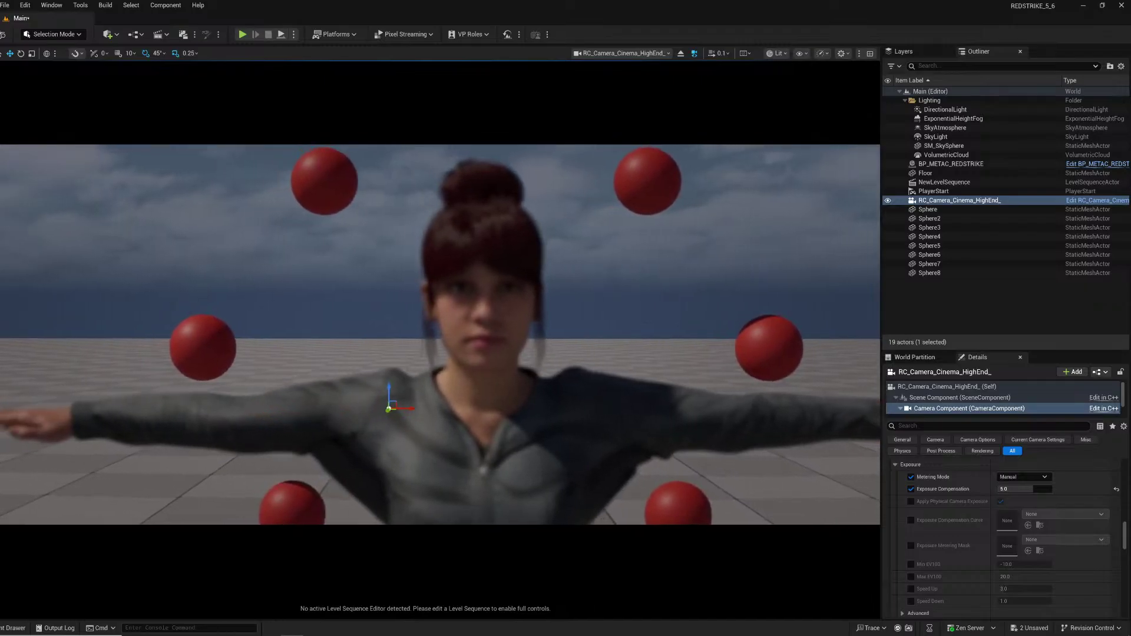
pyautogui.click(517, 267)
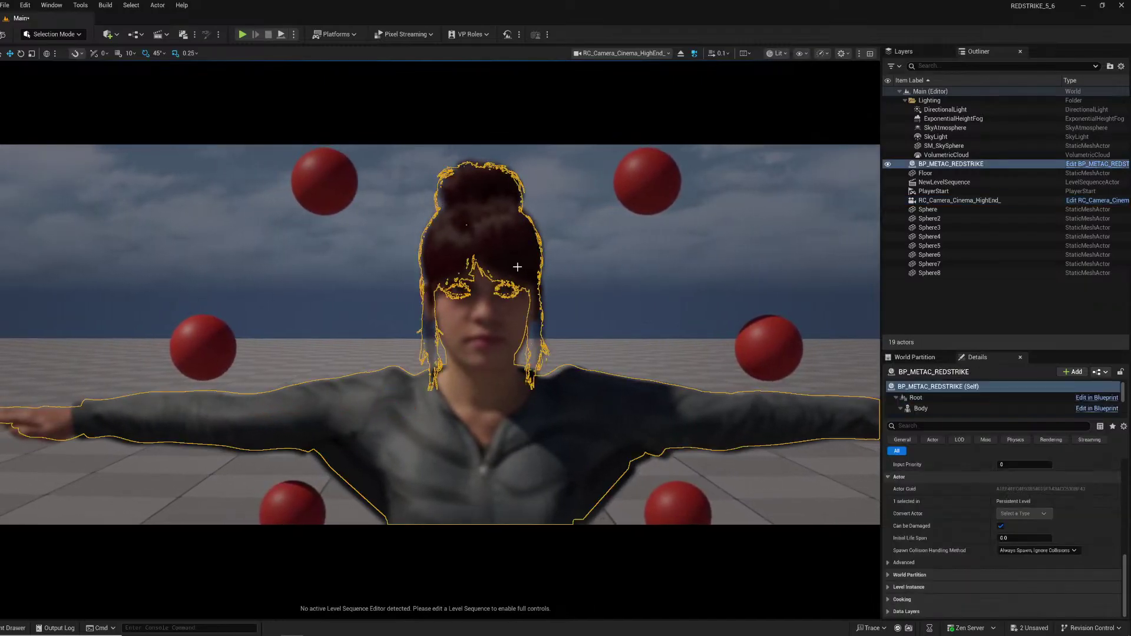
# Open NewLevelSequence for editing and add BP_METAC_REDSTRIKE to it as a track.
pyautogui.click(158, 34)
pyautogui.click(197, 114)
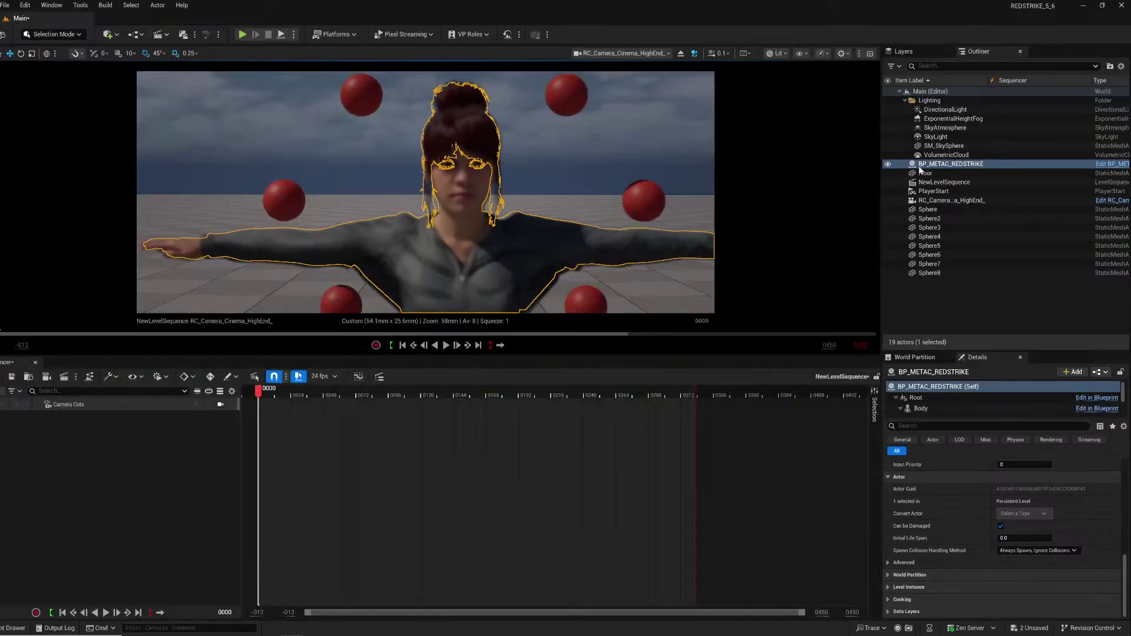
pyautogui.moveTo(951, 163); pyautogui.dragTo(215, 456)
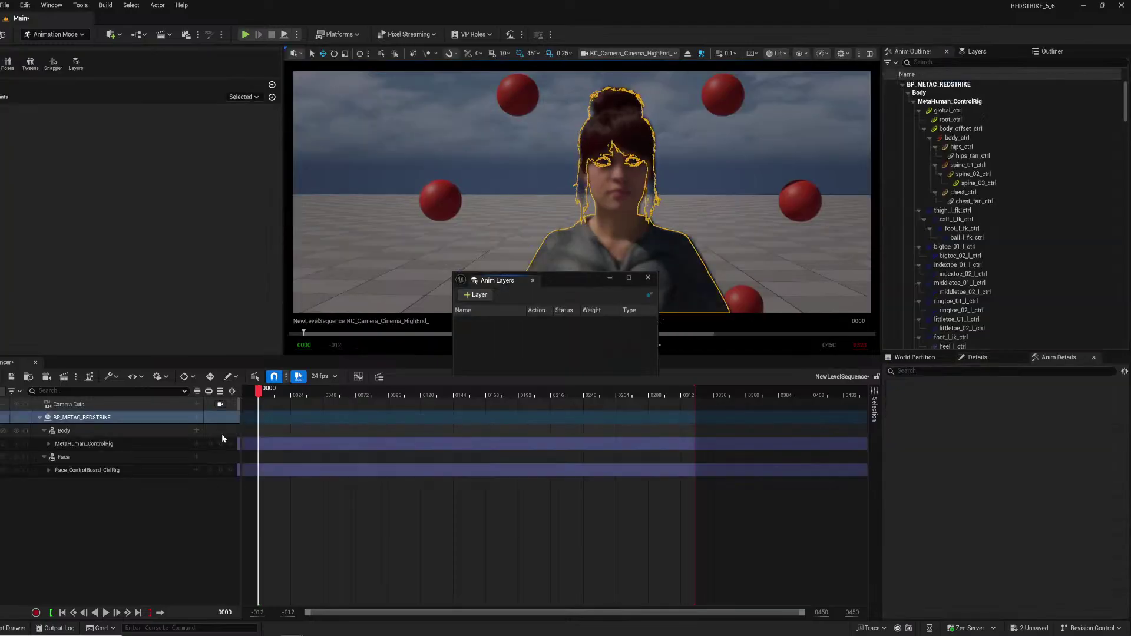
# Dismiss the Anim Layers window and delete the MetaHuman_ControlRig track from the character's Body.
pyautogui.click(648, 278)
pyautogui.click(106, 446)
pyautogui.press('Delete')
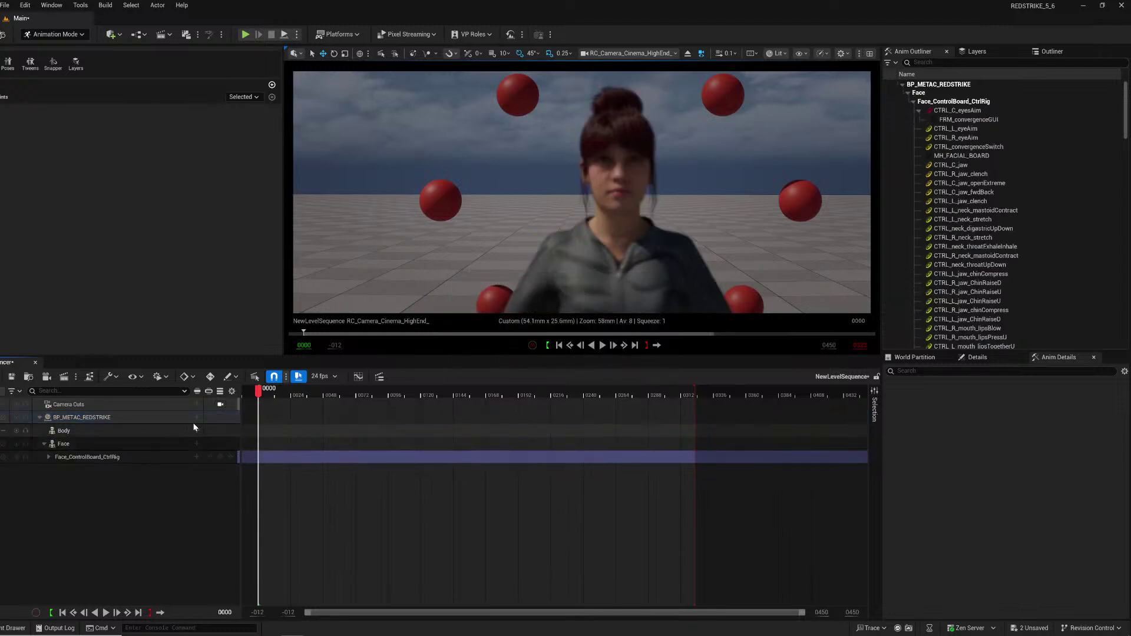
# Add the Idle animation to the Body track of BP_METAC_REDSTRIKE.
pyautogui.click(197, 431)
pyautogui.moveTo(270, 266)
pyautogui.moveTo(266, 204)
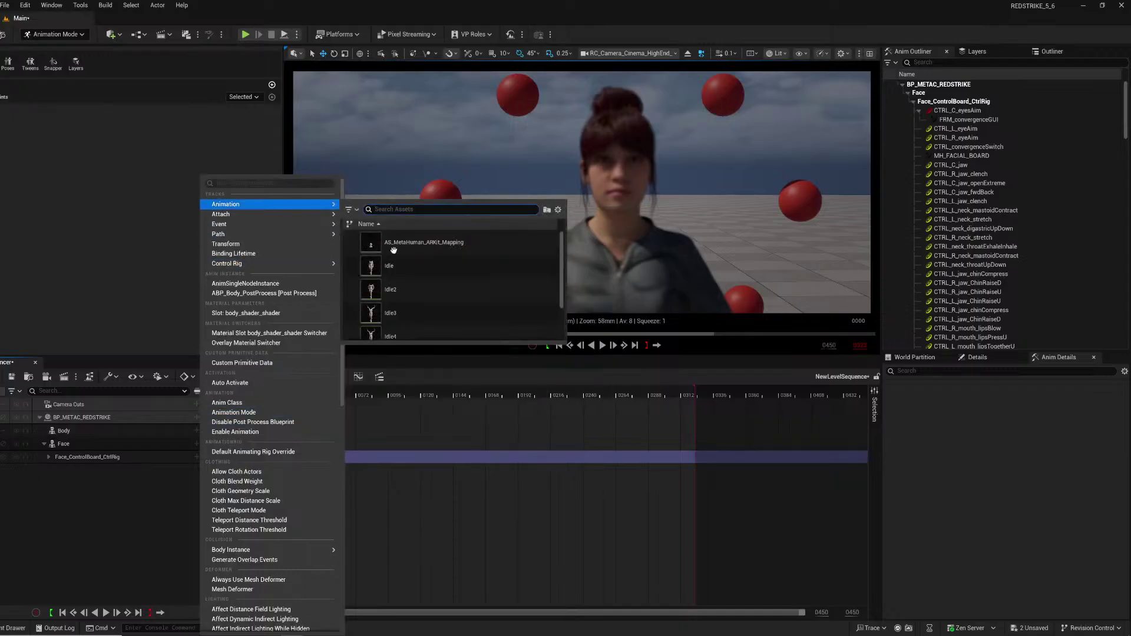
pyautogui.click(412, 269)
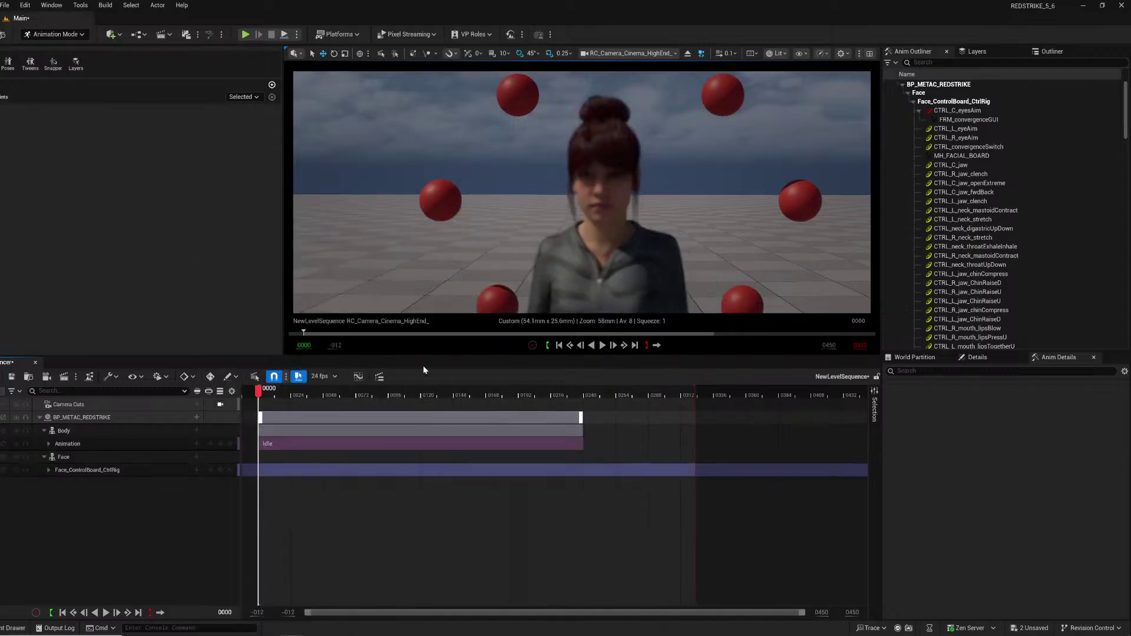
# Expand the Face_ControlBoard_CtrlRig track, browse its facial controls and select CTRL_C_eyesAim.
pyautogui.click(79, 470)
pyautogui.click(48, 470)
pyautogui.scroll(-5, 115, 536)
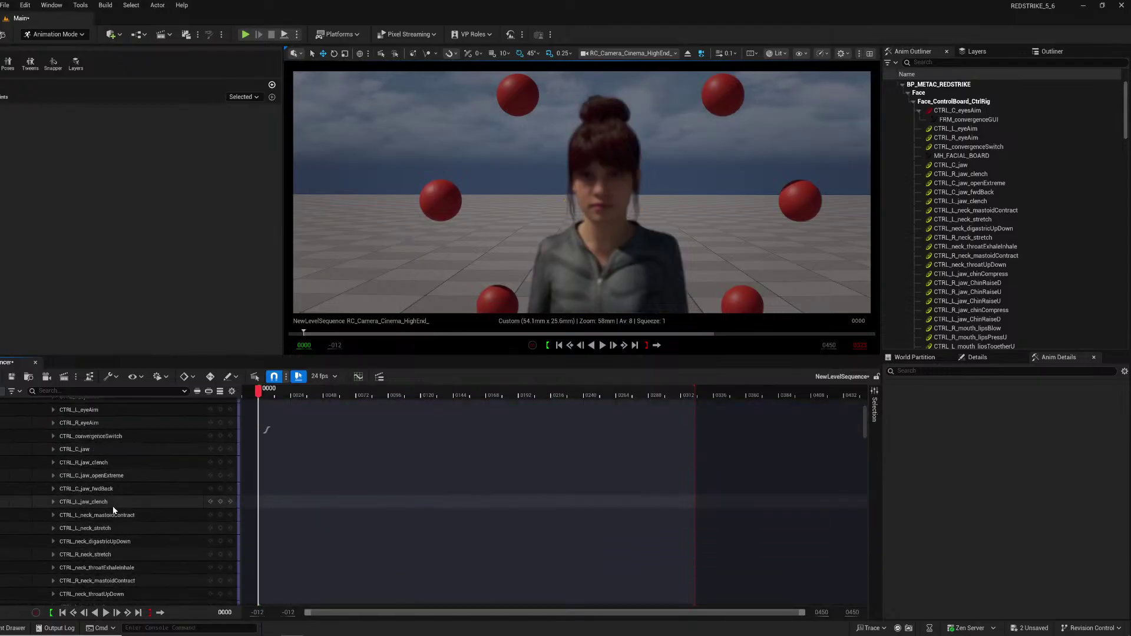
pyautogui.scroll(3, 109, 477)
pyautogui.scroll(3, 108, 474)
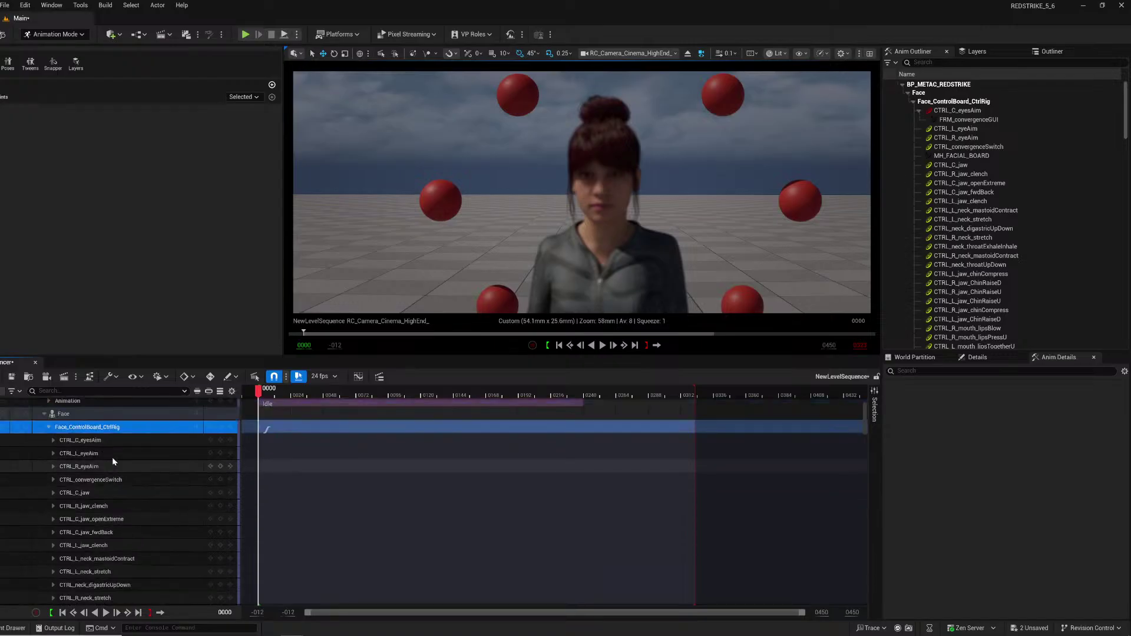
pyautogui.click(103, 442)
pyautogui.scroll(-4, 188, 493)
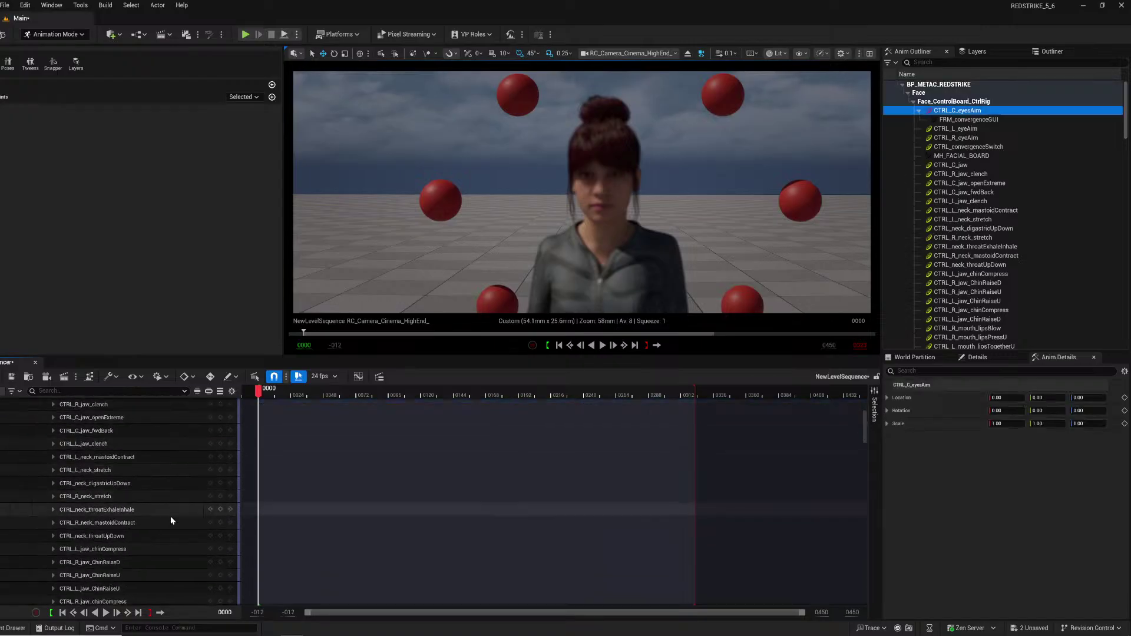
# Filter the sequence tracks by "eye" and raise the CTRL_C_eye control slightly in the viewport.
pyautogui.click(106, 391)
pyautogui.write('w')
pyautogui.write('ye')
pyautogui.press('BackSpace')
pyautogui.press('BackSpace')
pyautogui.press('BackSpace')
pyautogui.write('eye')
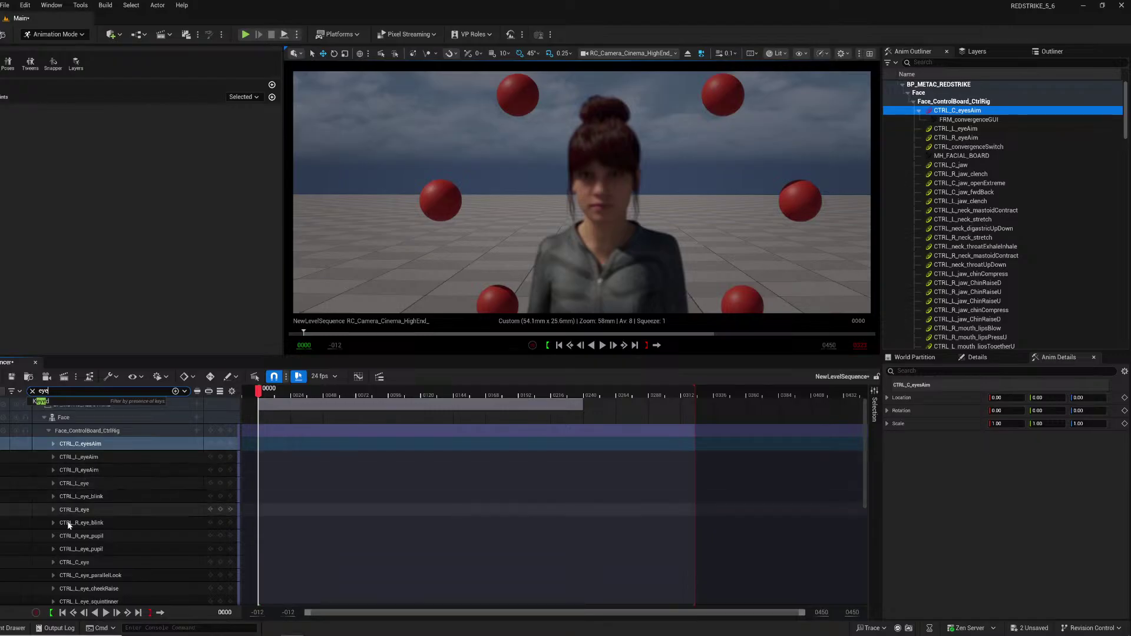
pyautogui.keyDown('ctrl'); pyautogui.click(70, 562); pyautogui.keyUp('ctrl')
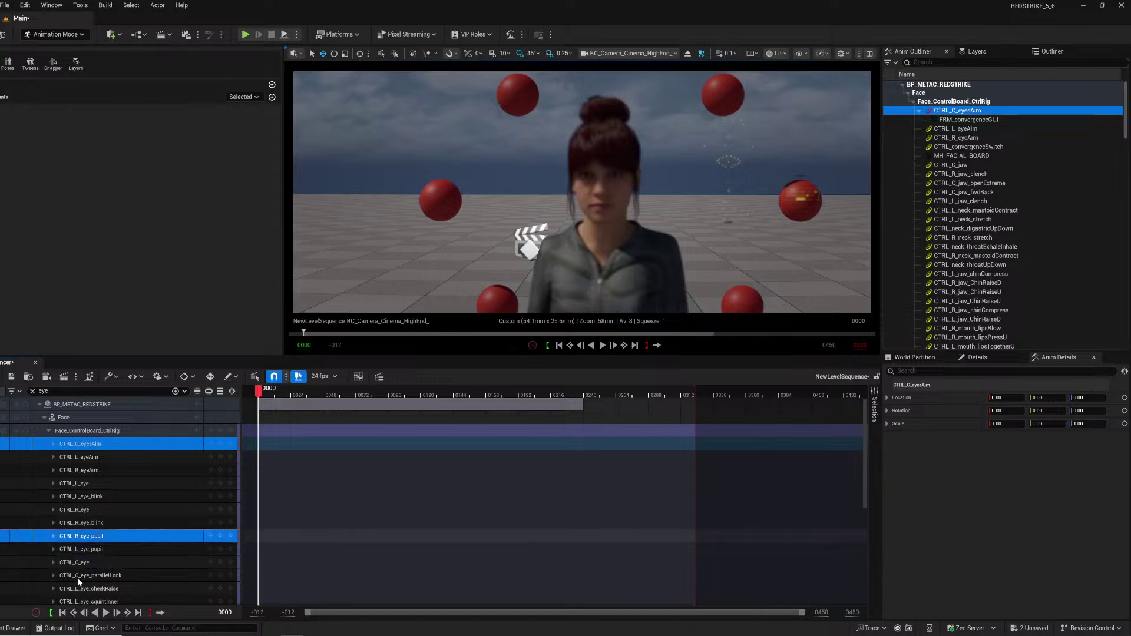
pyautogui.click(80, 562)
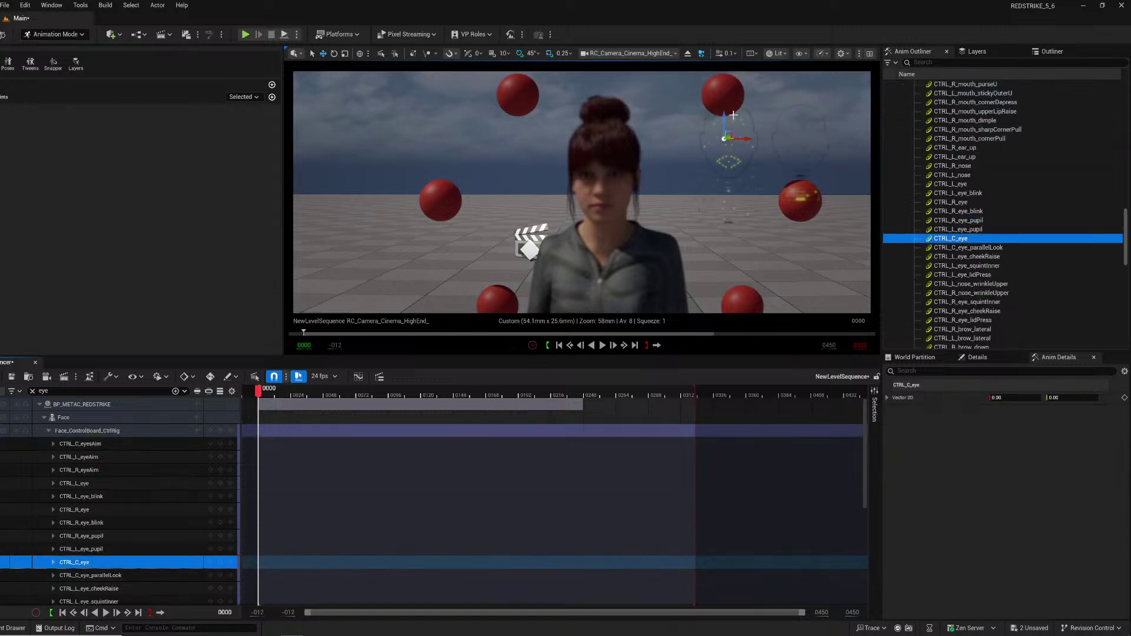
pyautogui.moveTo(724, 116); pyautogui.dragTo(725, 113)
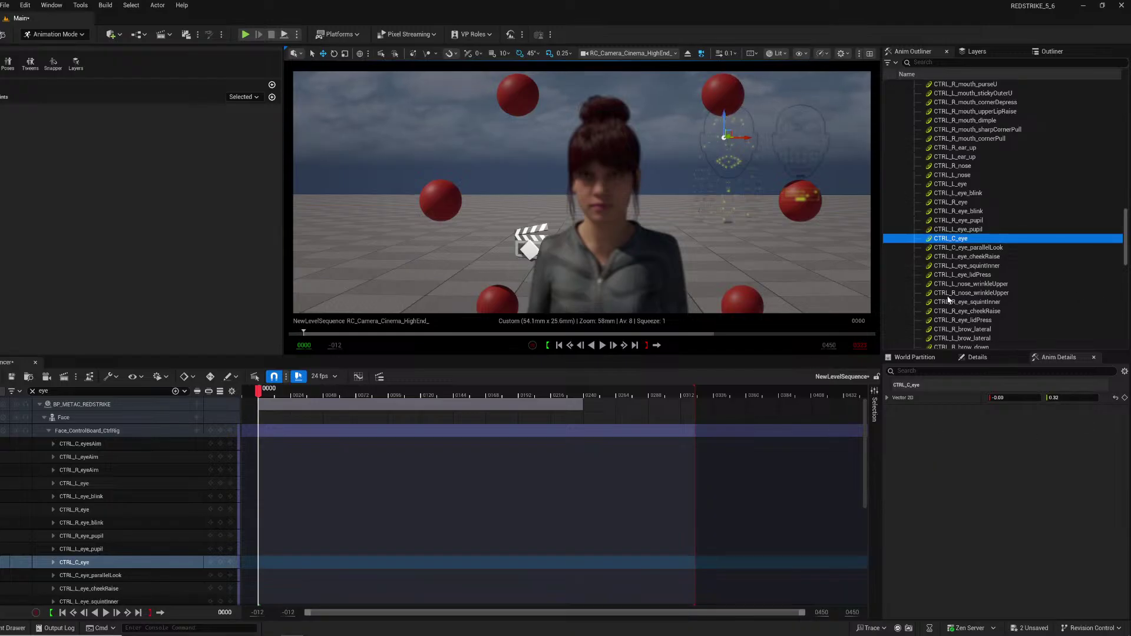
# Filter the sequence tracks by "dimple" and select both CTRL_L_mouth_dimple and CTRL_R_mouth_dimple.
pyautogui.scroll(-2, 111, 575)
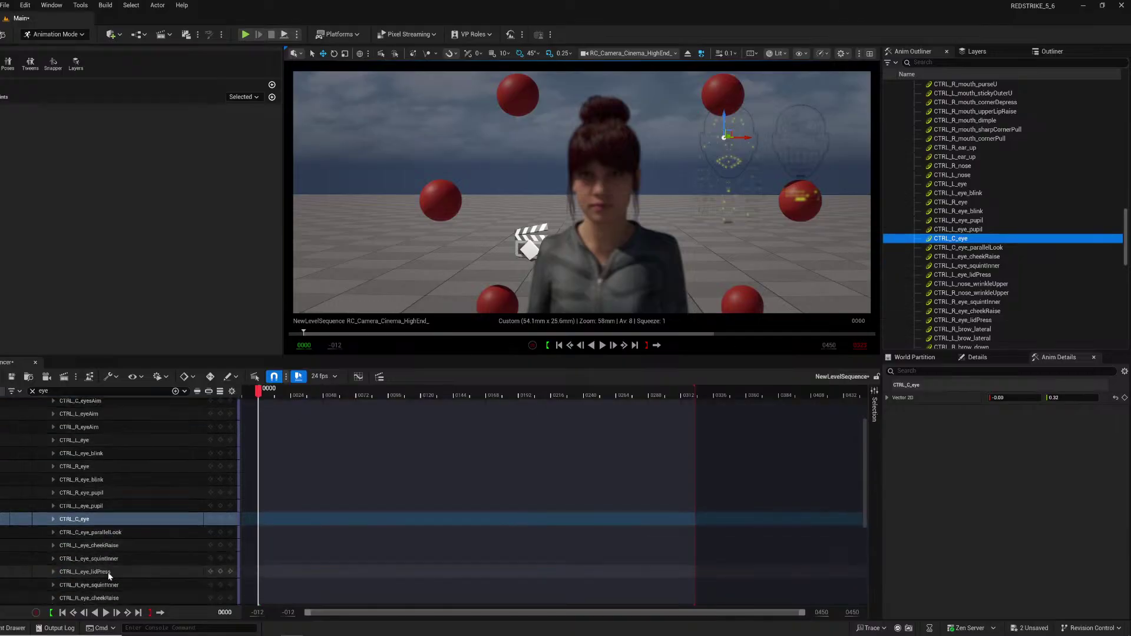
pyautogui.scroll(-3, 111, 559)
pyautogui.scroll(-2, 111, 559)
pyautogui.click(44, 390)
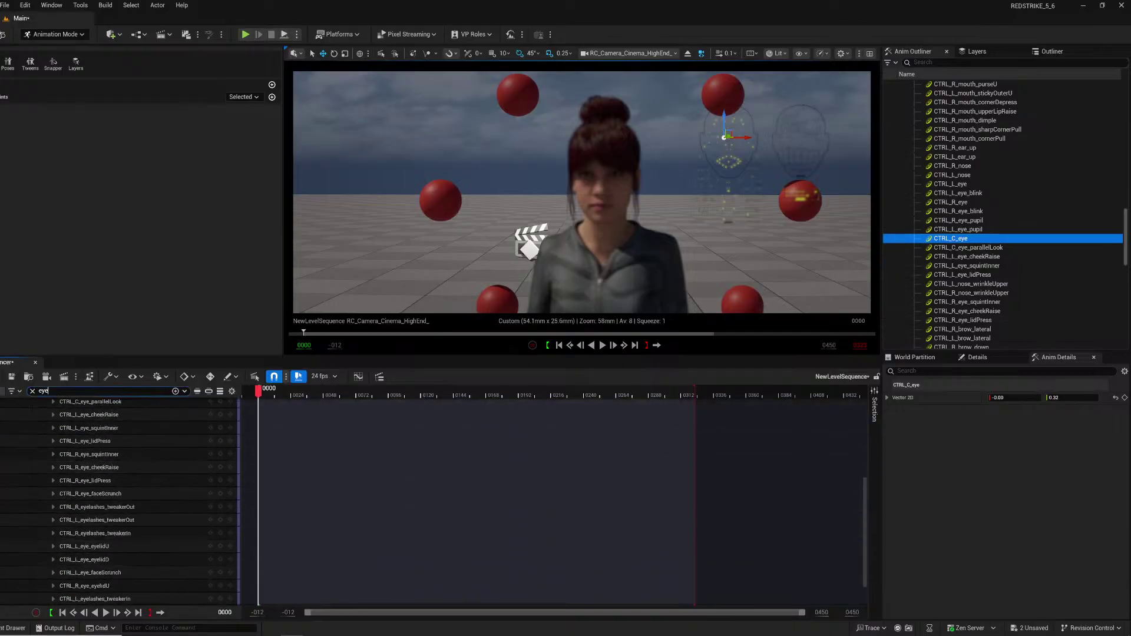
pyautogui.hotkey('ctrl', 'a')
pyautogui.write('dimple')
pyautogui.click(79, 445)
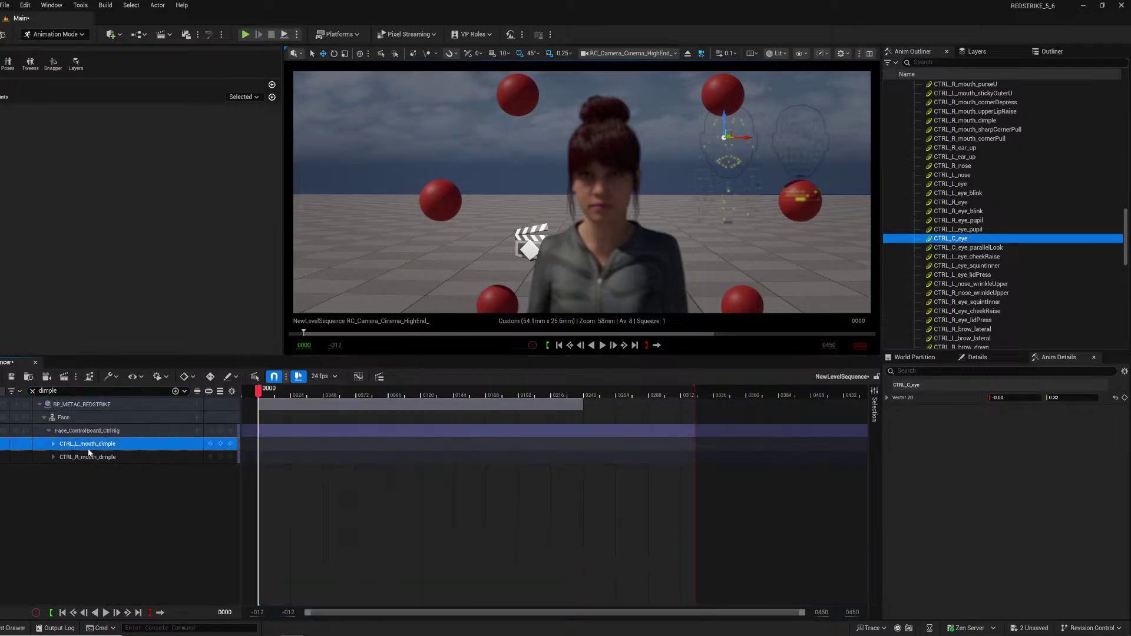
pyautogui.keyDown('shift'); pyautogui.click(97, 457); pyautogui.keyUp('shift')
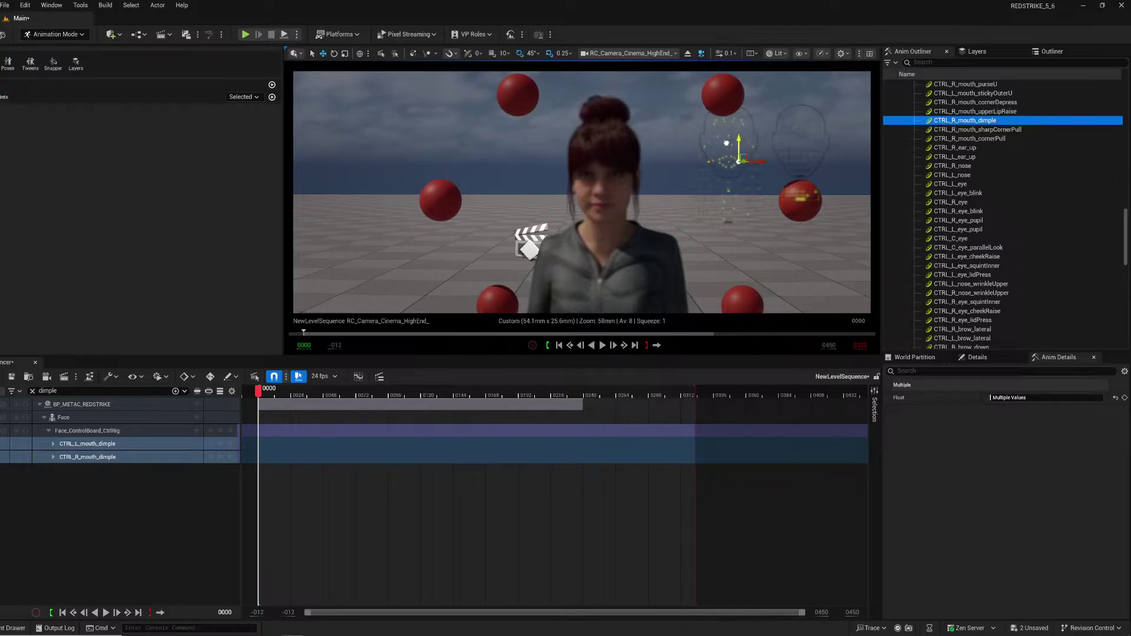
# Switch the editor from Animation Mode to Selection Mode and select the RC_Camera_Cinema_HighEnd_ actor.
pyautogui.moveTo(726, 144); pyautogui.dragTo(761, 145, button='right')
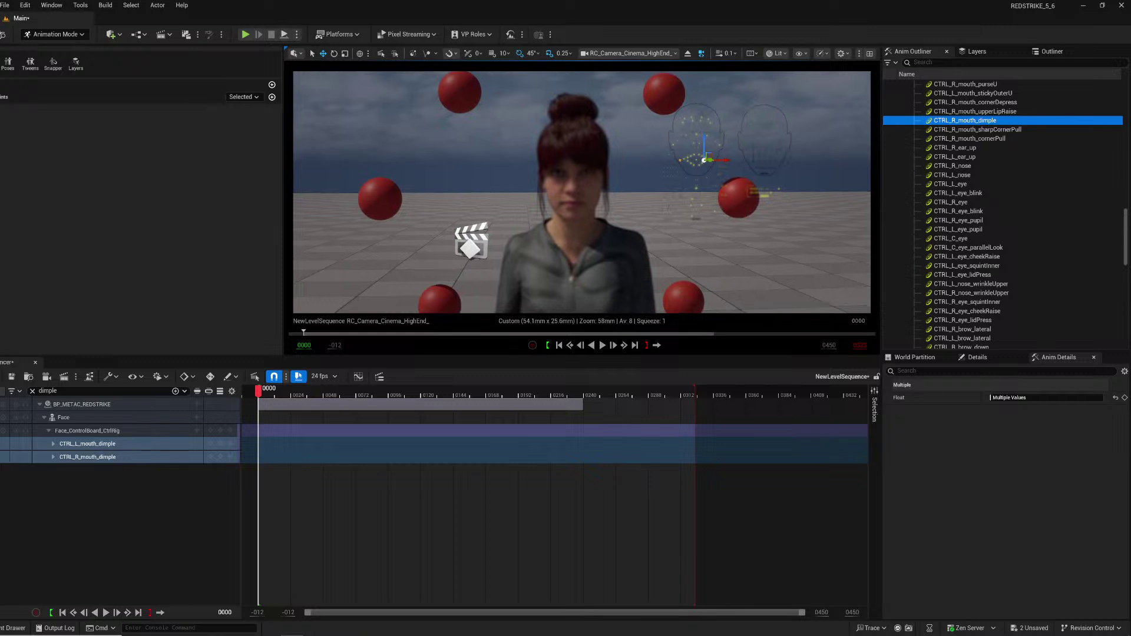
pyautogui.click(78, 34)
pyautogui.click(94, 51)
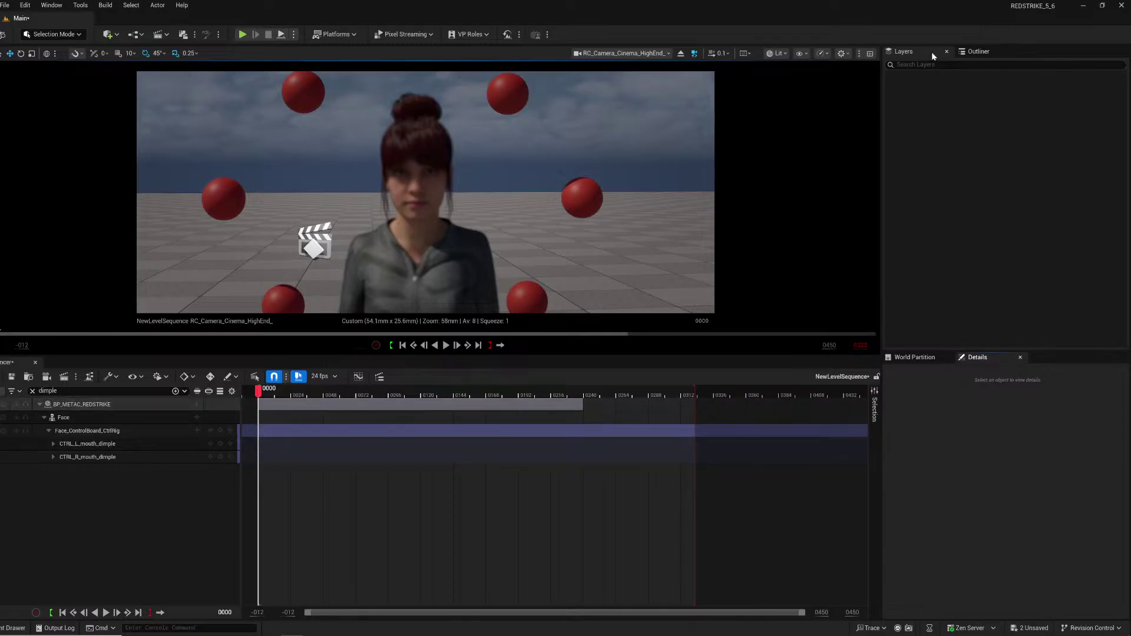
pyautogui.click(975, 51)
pyautogui.click(945, 201)
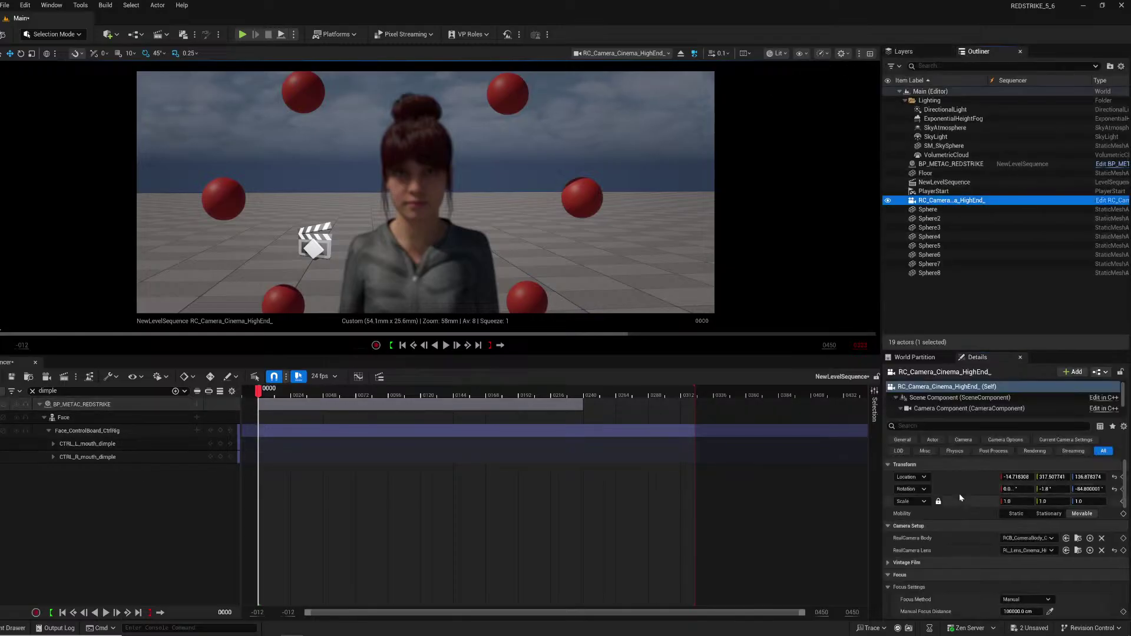
# Move the piloted cinema camera farther back to frame the character from the waist up, centred among the red spheres.
pyautogui.moveTo(388, 119)
pyautogui.mouseDown(button='right')
pyautogui.moveTo(394, 164)
pyautogui.moveTo(383, 117)
pyautogui.mouseUp(button='right')
pyautogui.press('d')
pyautogui.press('a')
pyautogui.press('s')
pyautogui.press('w')
pyautogui.press('s')
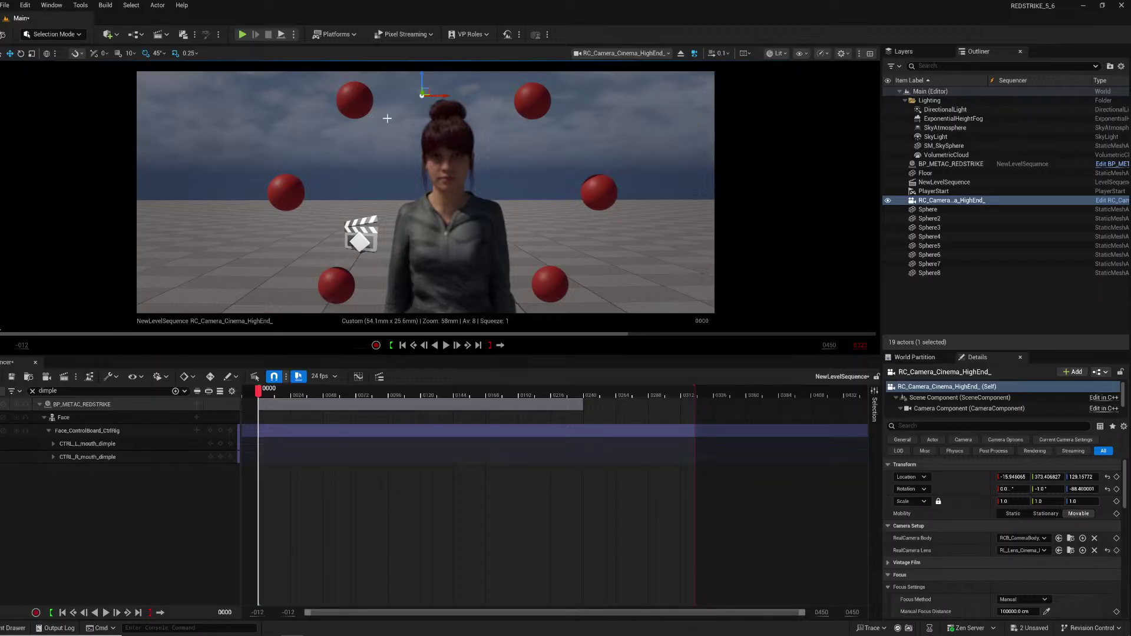
# Add the RC_Camera_Cinema_HighEnd_ actor to NewLevelSequence and clear the "dimple" track filter.
pyautogui.moveTo(938, 201); pyautogui.dragTo(927, 251)
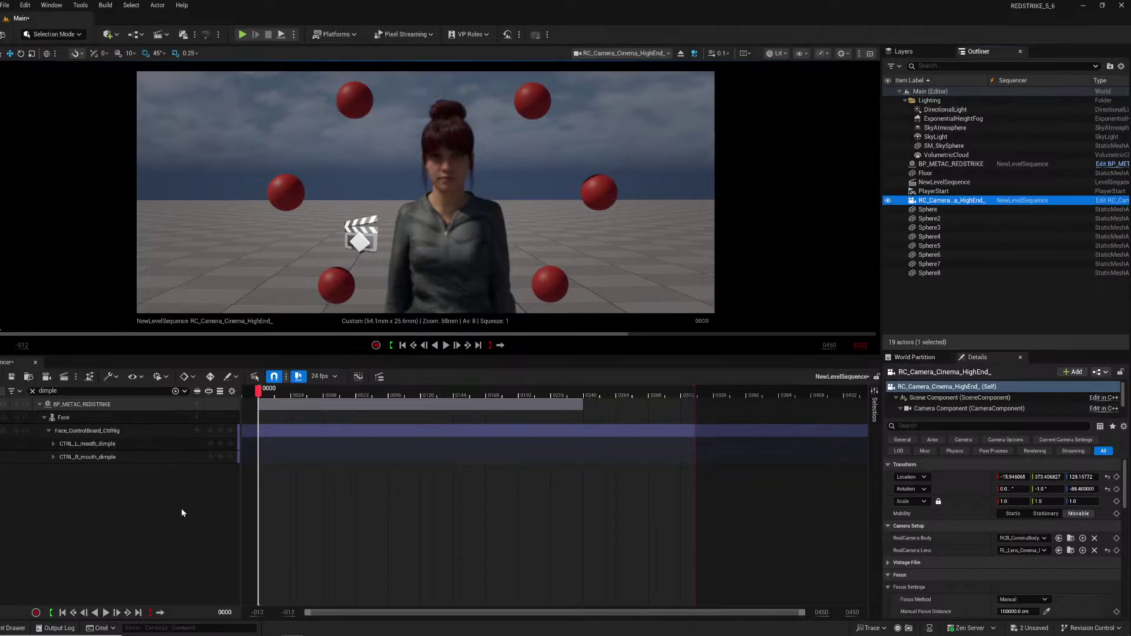
pyautogui.click(32, 391)
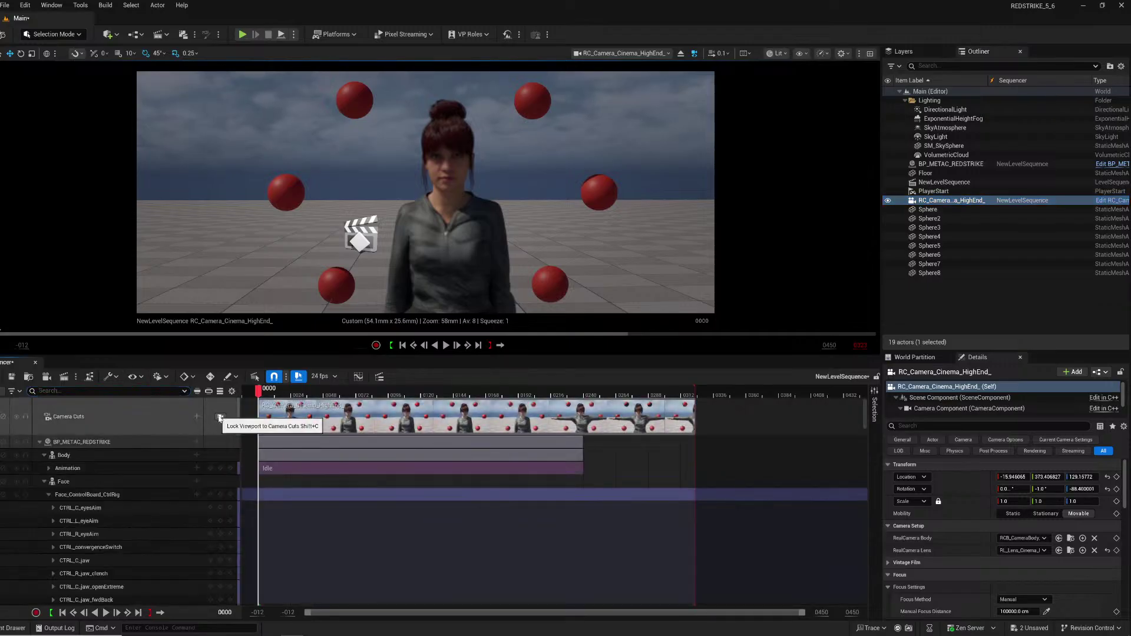
# Unlock the viewport from the camera cuts, focus on the cinema camera and add a Rect Light to the scene.
pyautogui.click(221, 417)
pyautogui.click(221, 417)
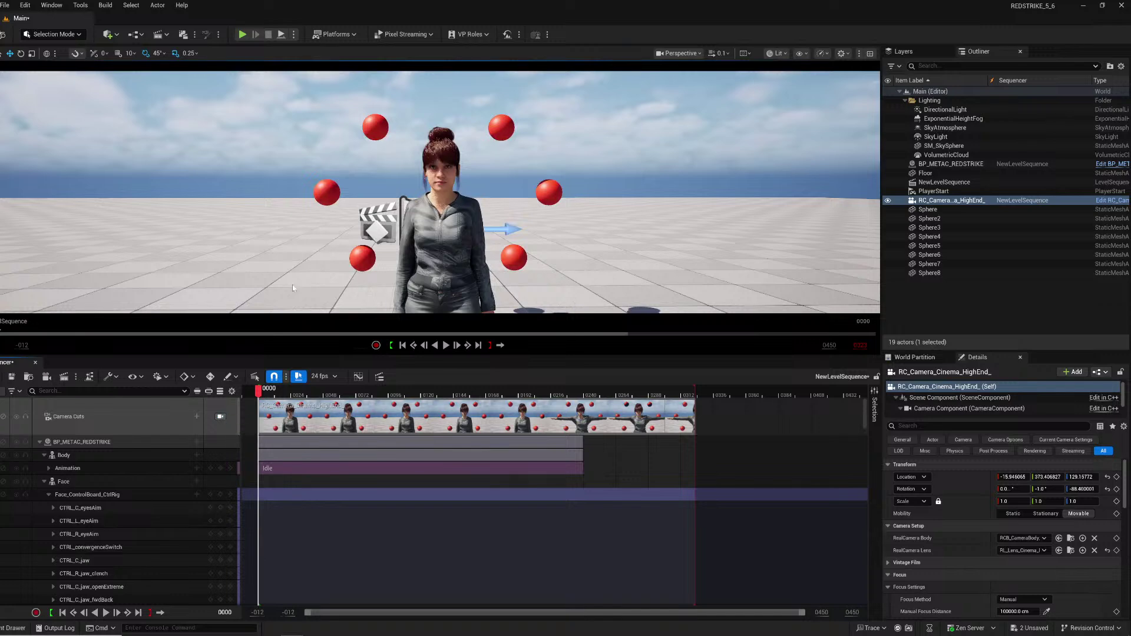
pyautogui.press('f')
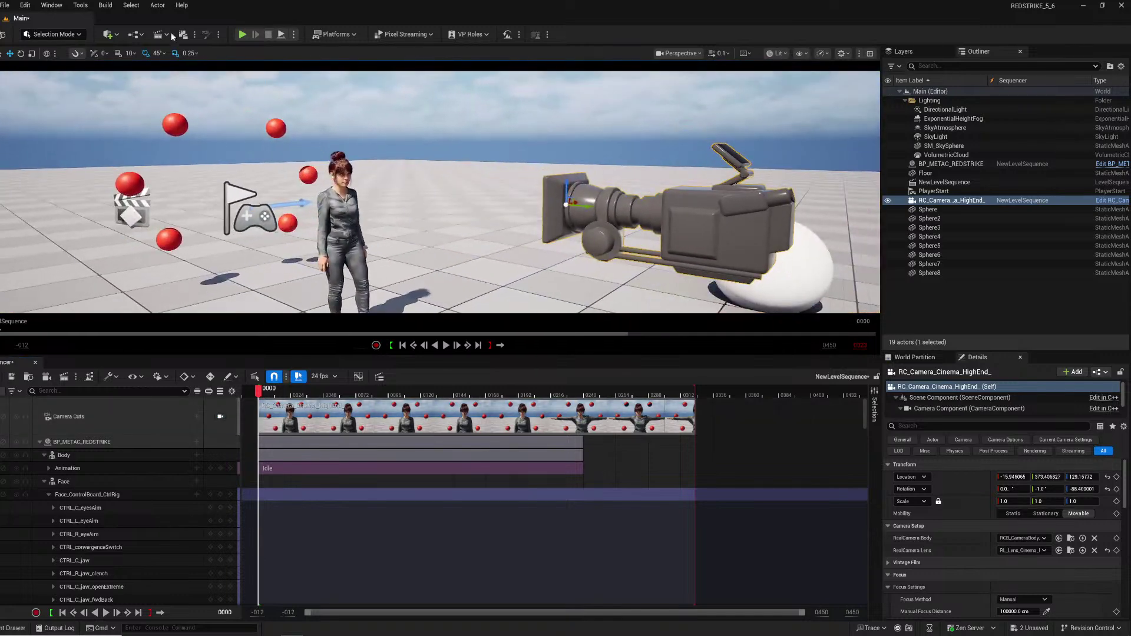
pyautogui.click(114, 37)
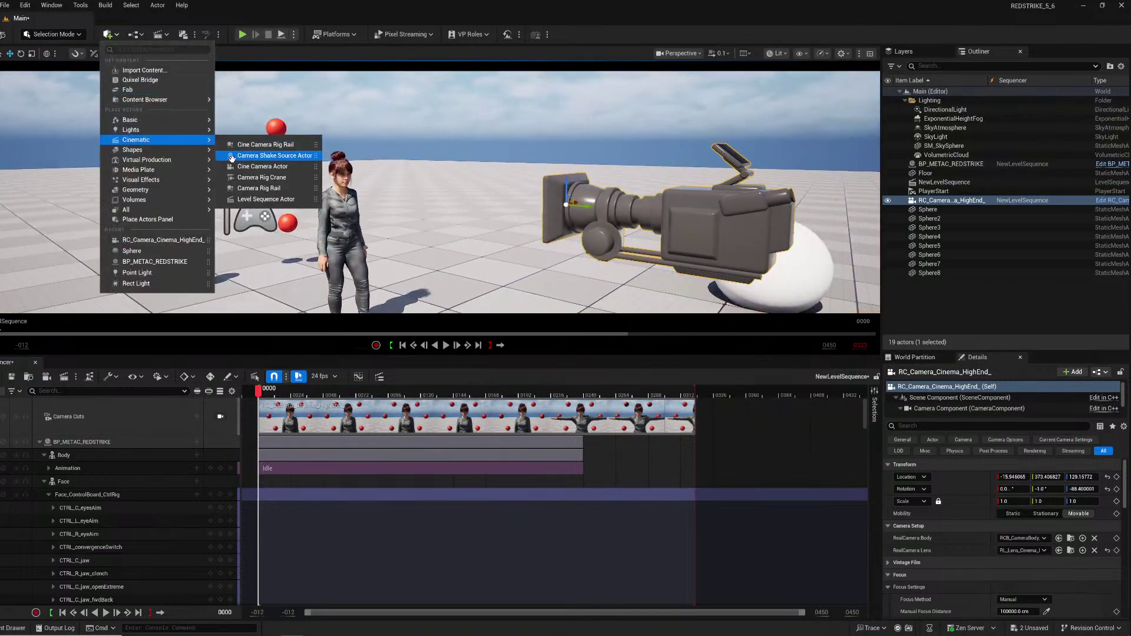
pyautogui.moveTo(166, 131)
pyautogui.click(244, 168)
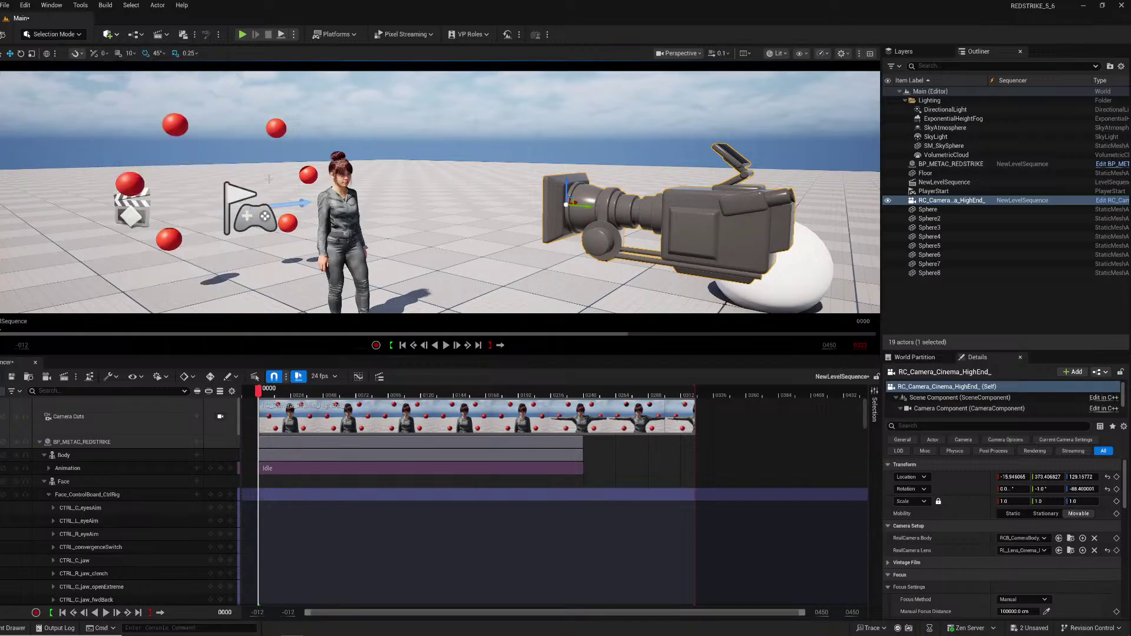
# Move the Rect Light beside and above the camera, about 161 cm high, and rotate it to -135° towards the character.
pyautogui.moveTo(439, 192); pyautogui.dragTo(732, 220)
pyautogui.moveTo(593, 228); pyautogui.dragTo(593, 228, button='right')
pyautogui.press('e')
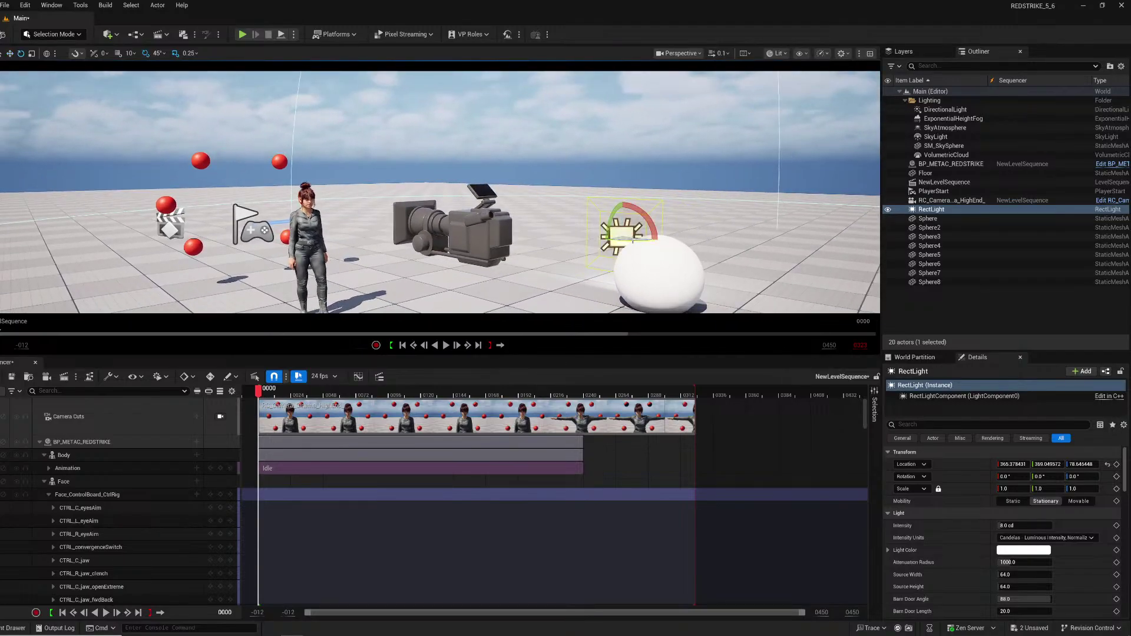
pyautogui.moveTo(640, 235); pyautogui.dragTo(515, 177)
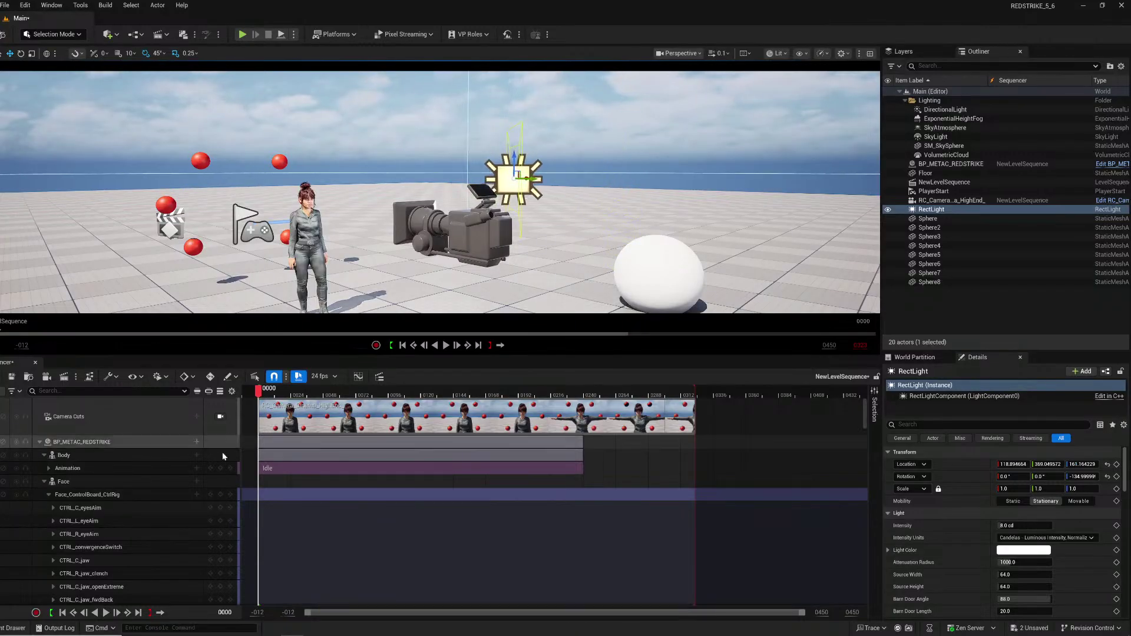
# Lock the viewport to the camera cuts, enable Use Temperature on the Rect Light and change its colour temperature.
pyautogui.click(223, 416)
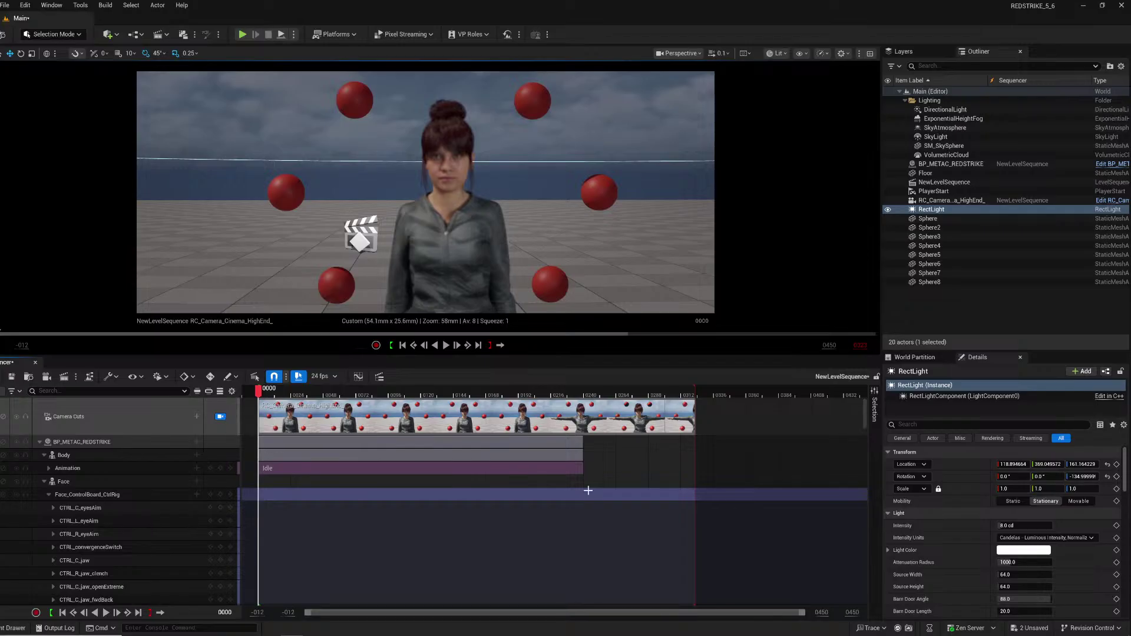
pyautogui.scroll(-5, 1010, 526)
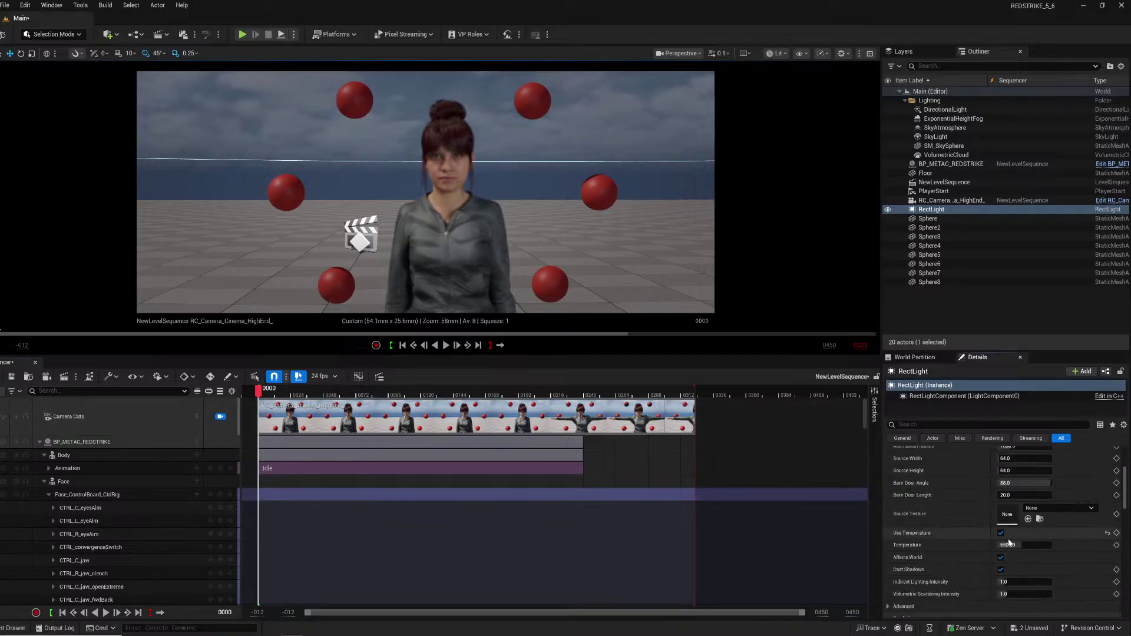
pyautogui.click(1011, 545)
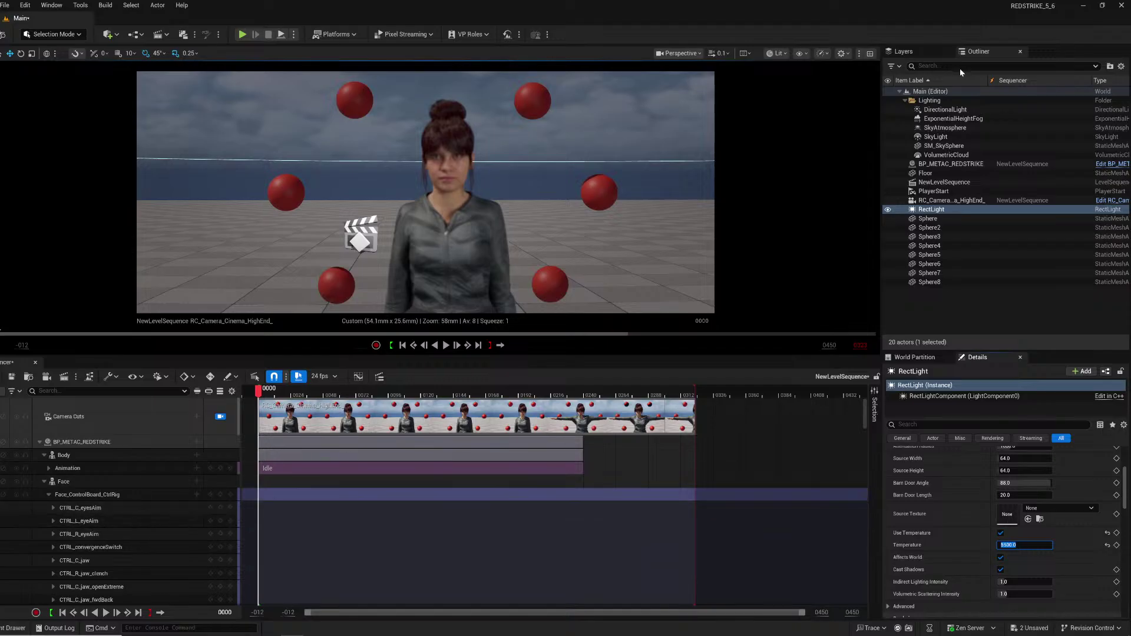
# Try an exposure compensation of 7 on the cinema camera's Camera Component, then set it to 6.
pyautogui.click(976, 203)
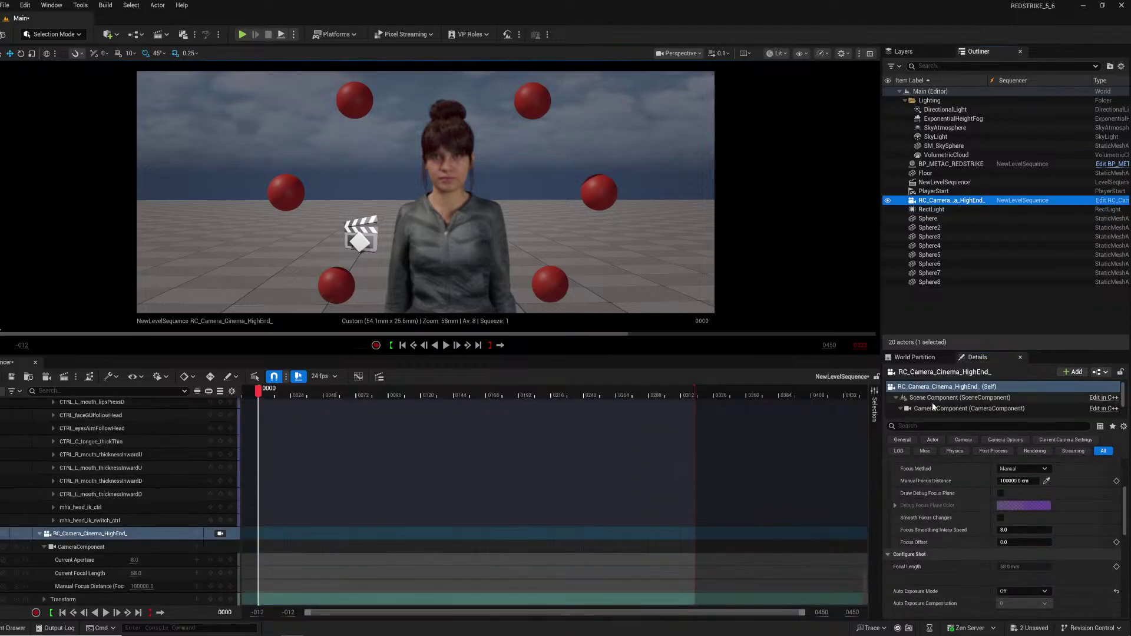
pyautogui.scroll(-4, 962, 506)
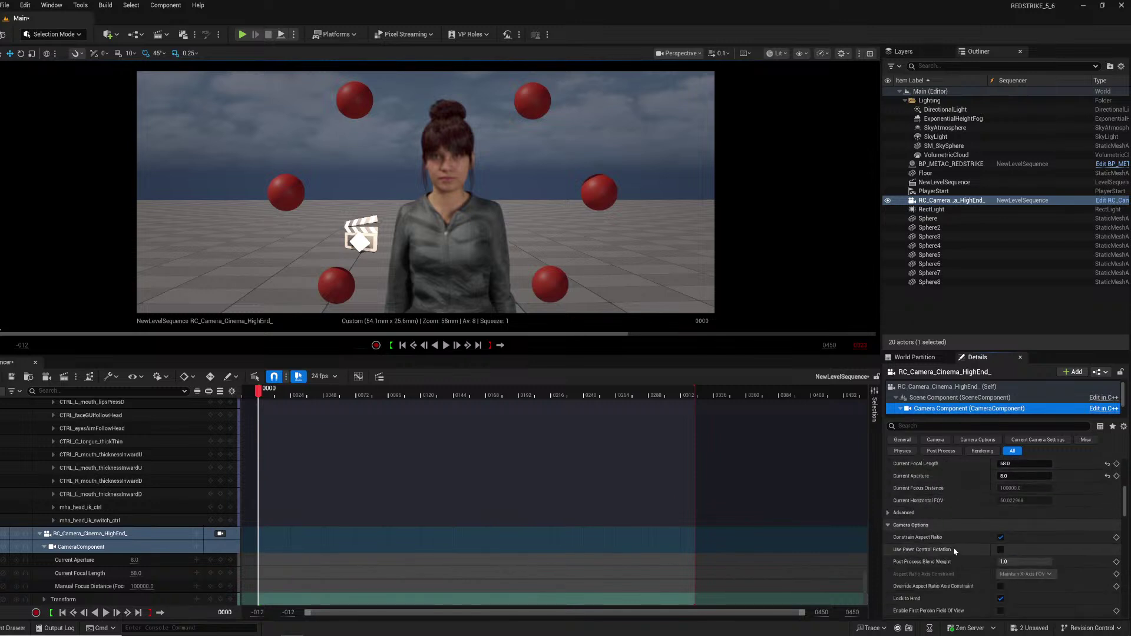
pyautogui.scroll(-5, 952, 552)
pyautogui.click(1014, 502)
pyautogui.write('7')
pyautogui.press('Return')
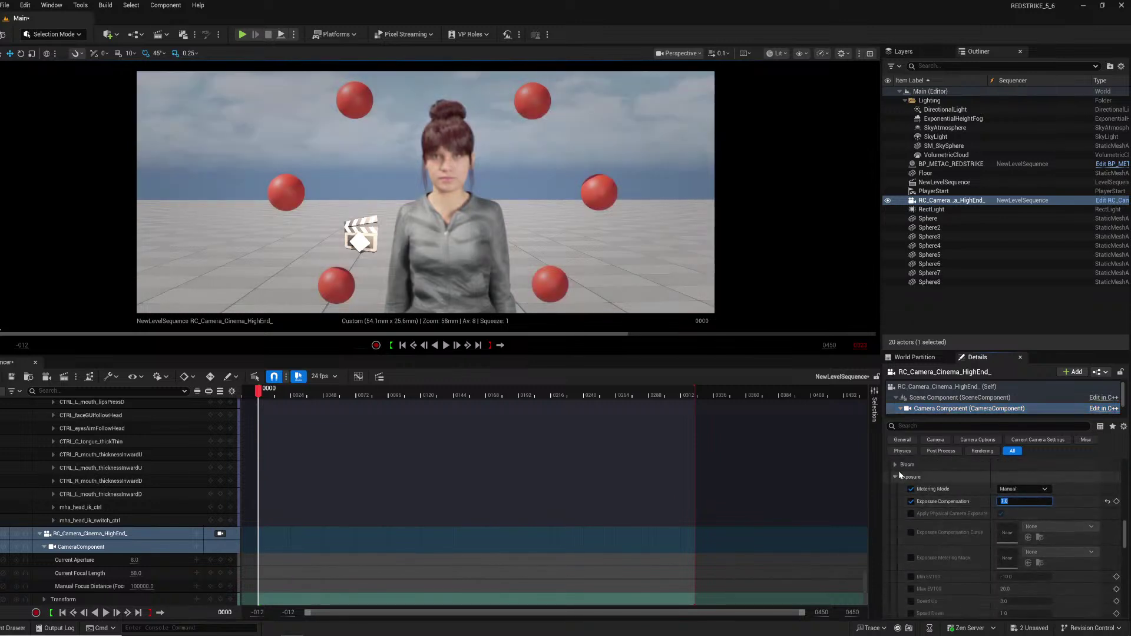
pyautogui.write('6')
pyautogui.press('Return')
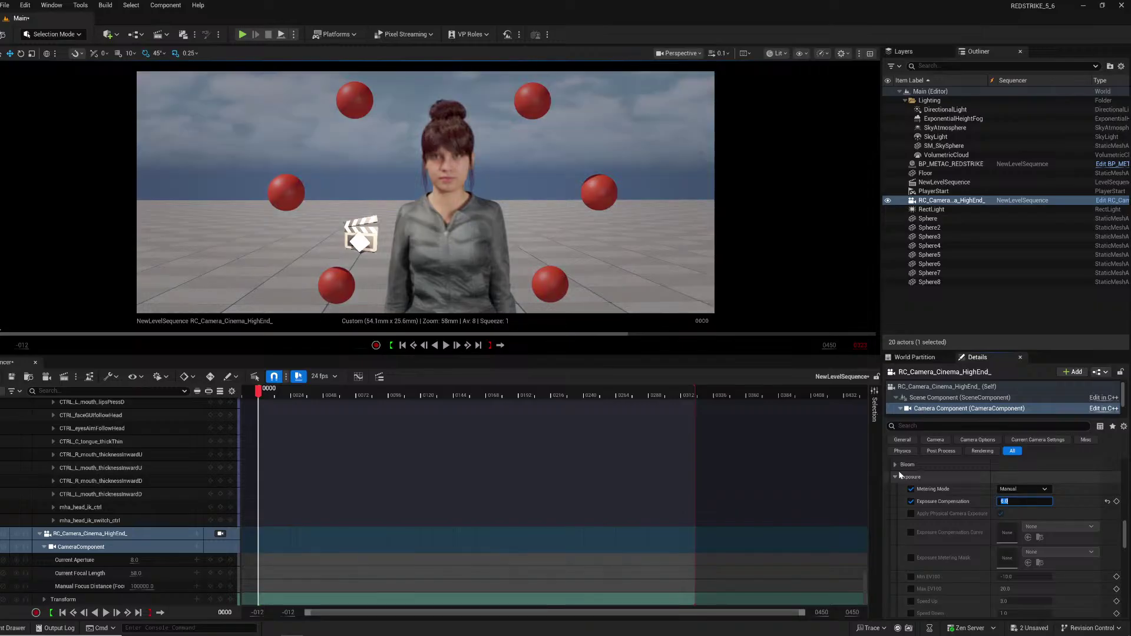
# Set the Squeeze Factor in the lens settings of the cinema camera's Camera Component to 2.0.
pyautogui.scroll(1, 95, 518)
pyautogui.click(114, 549)
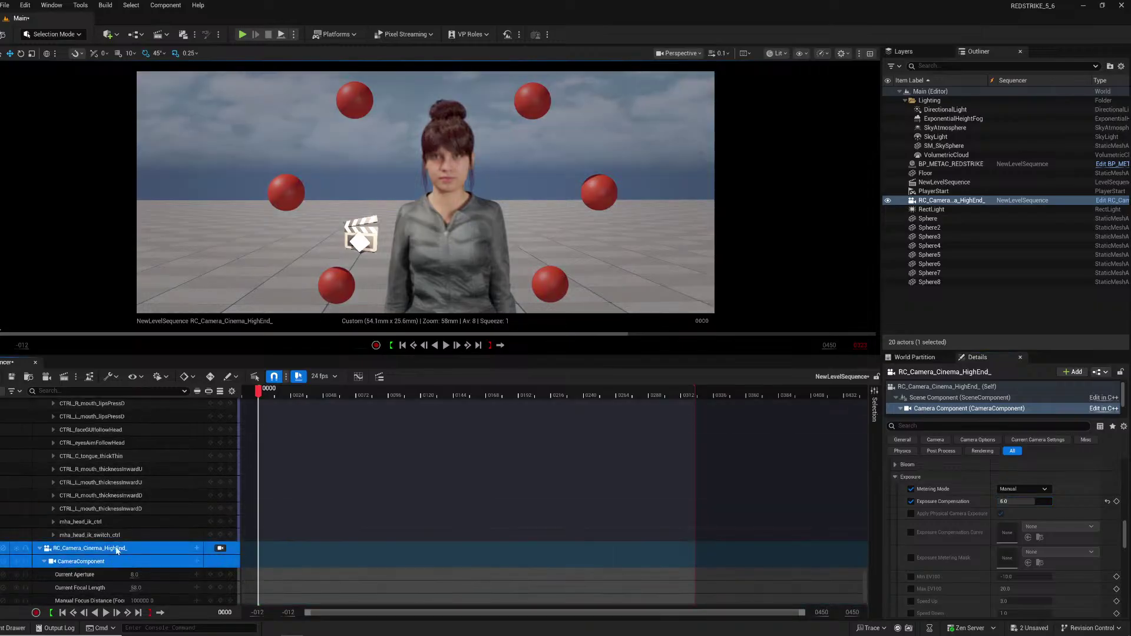
pyautogui.scroll(10, 984, 476)
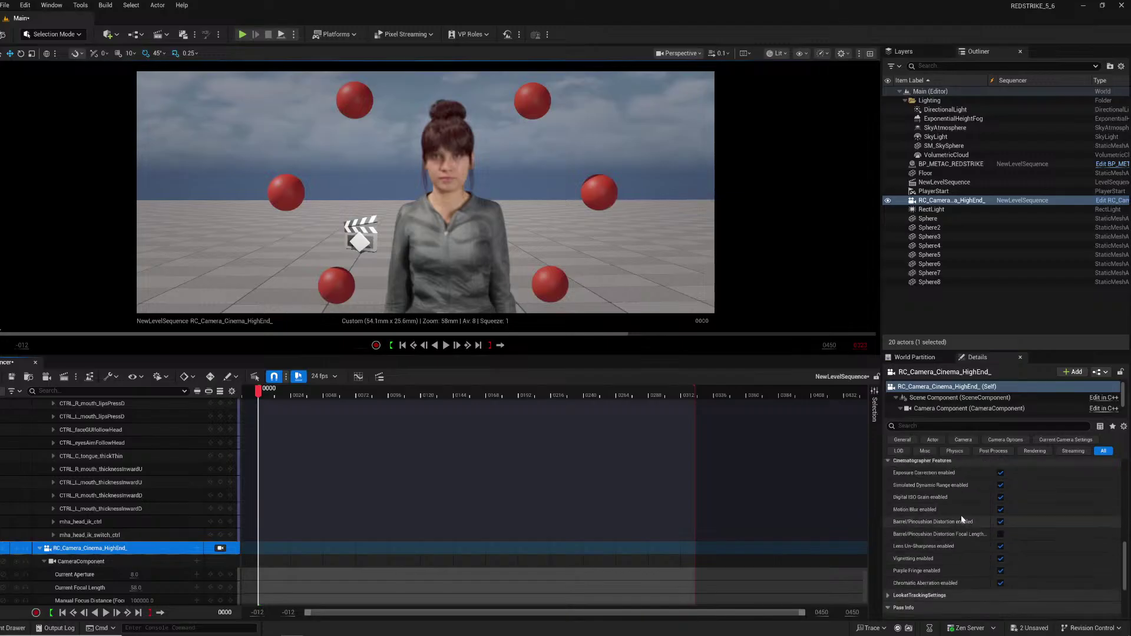
pyautogui.scroll(3, 966, 524)
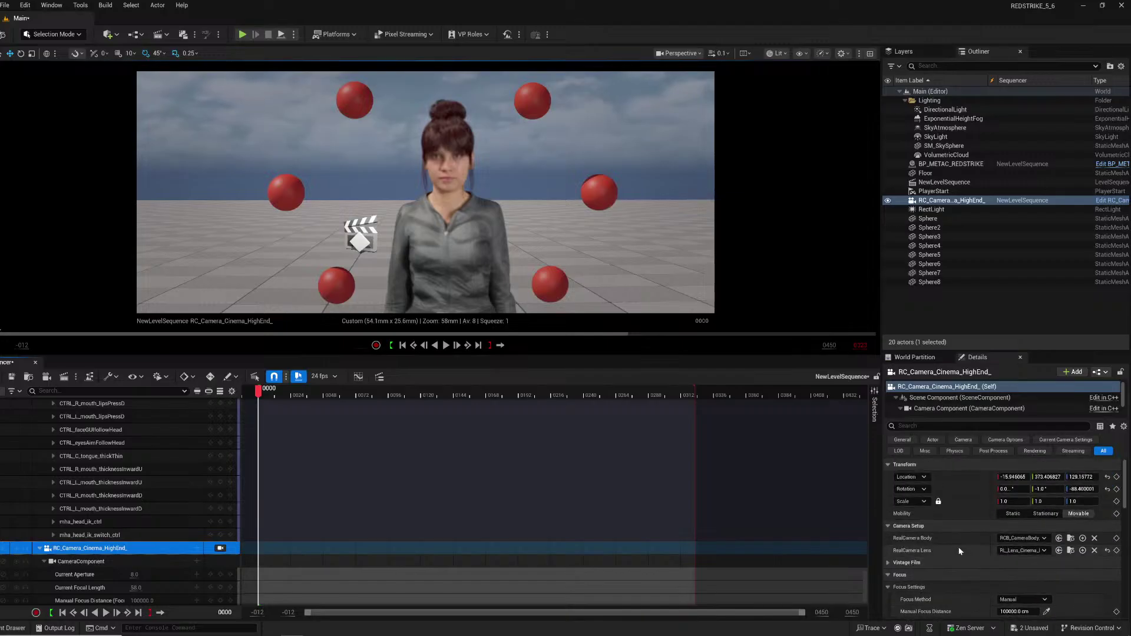
pyautogui.scroll(-4, 928, 537)
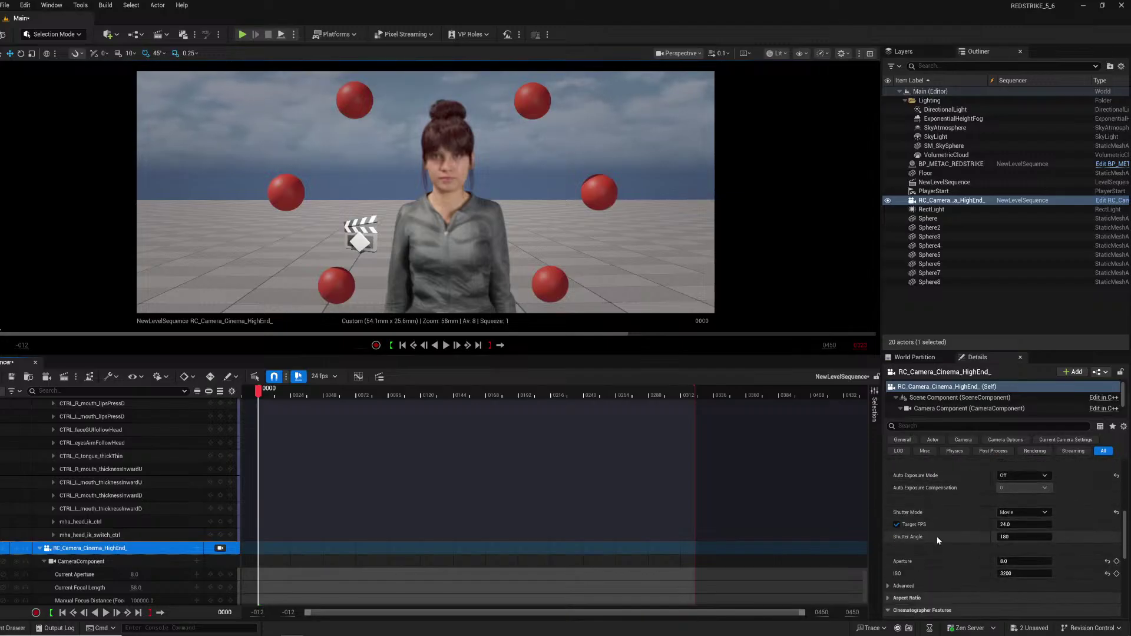
pyautogui.click(941, 411)
pyautogui.scroll(-5, 978, 547)
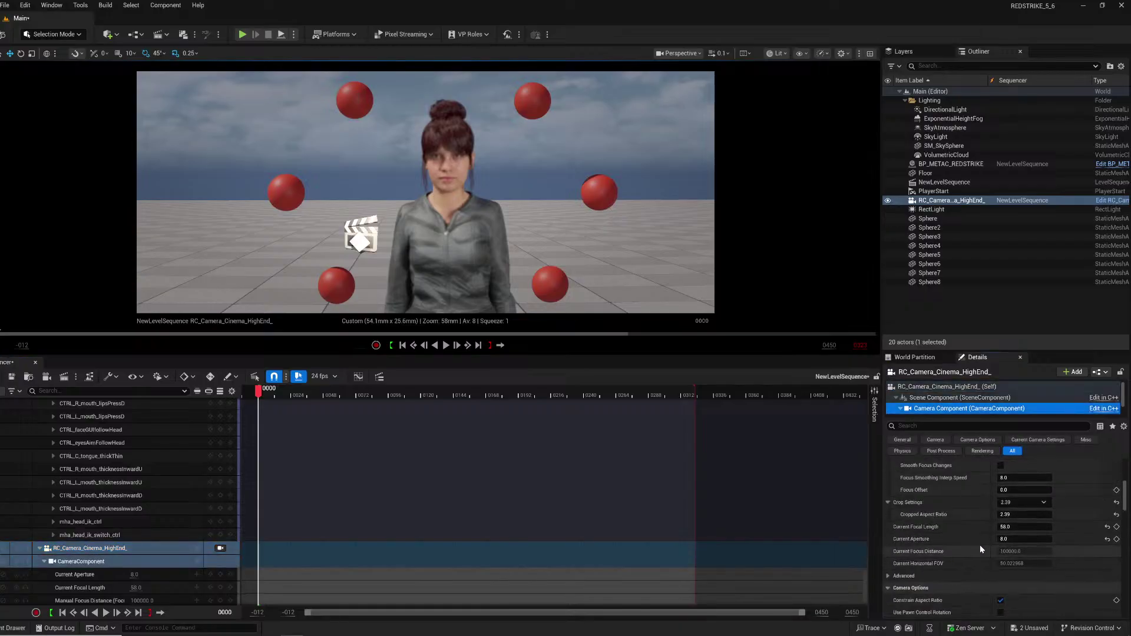
pyautogui.scroll(4, 984, 542)
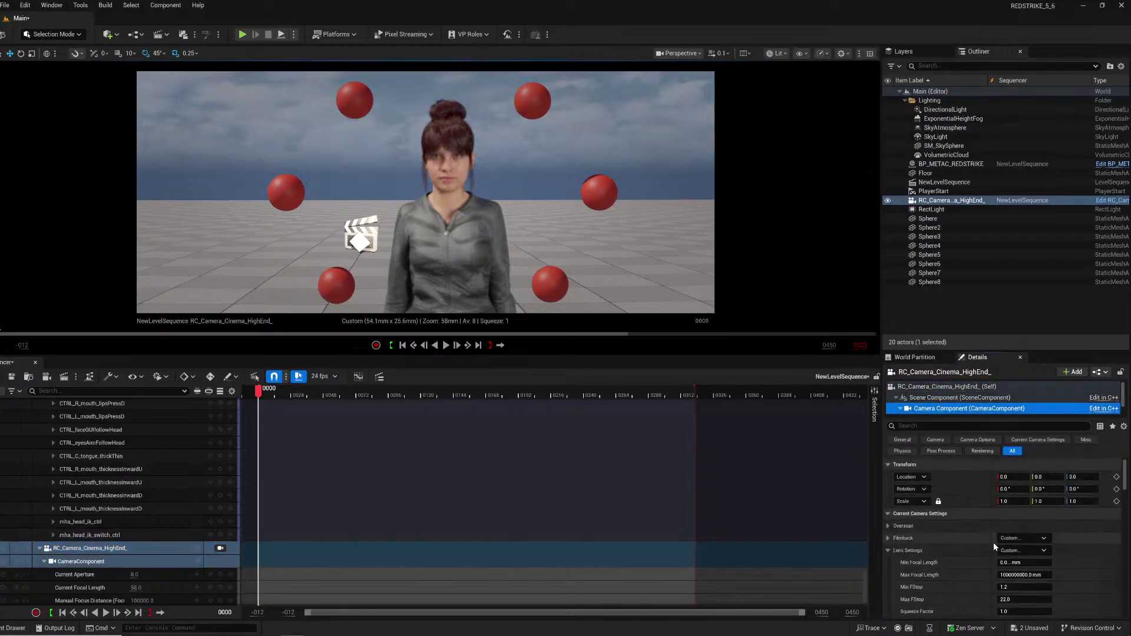
pyautogui.click(1006, 571)
pyautogui.press('Tab')
pyautogui.press('Return')
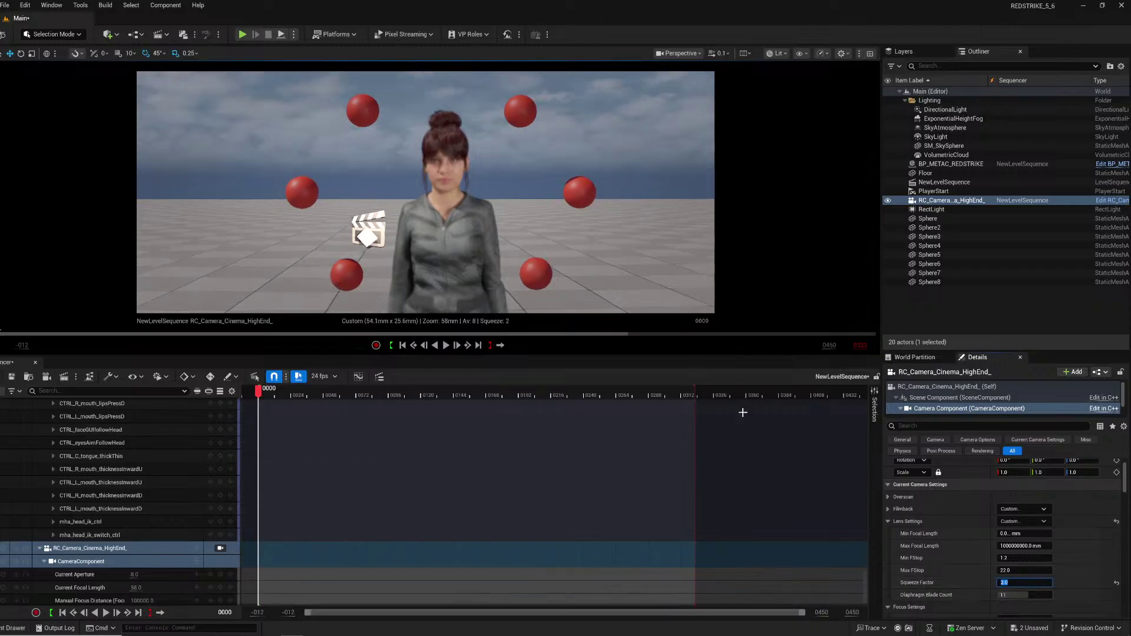
# Enable Draw Debug Focus Plane in the focus settings of the RC_Camera_Cinema_HighEnd_ actor.
pyautogui.click(949, 387)
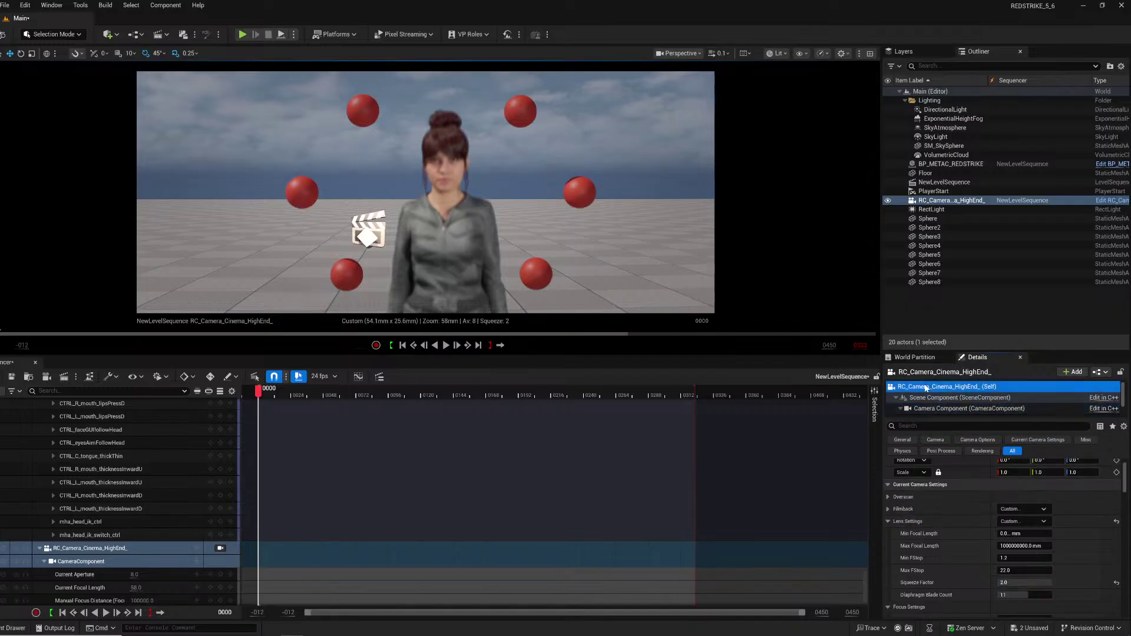
pyautogui.scroll(-5, 946, 556)
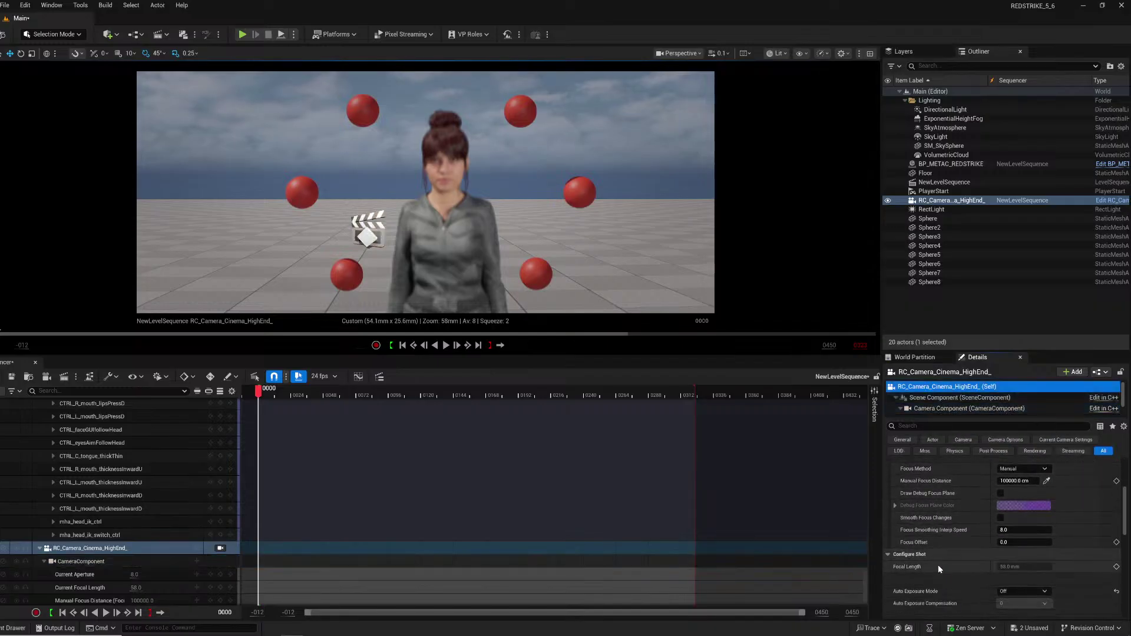
pyautogui.scroll(3, 939, 566)
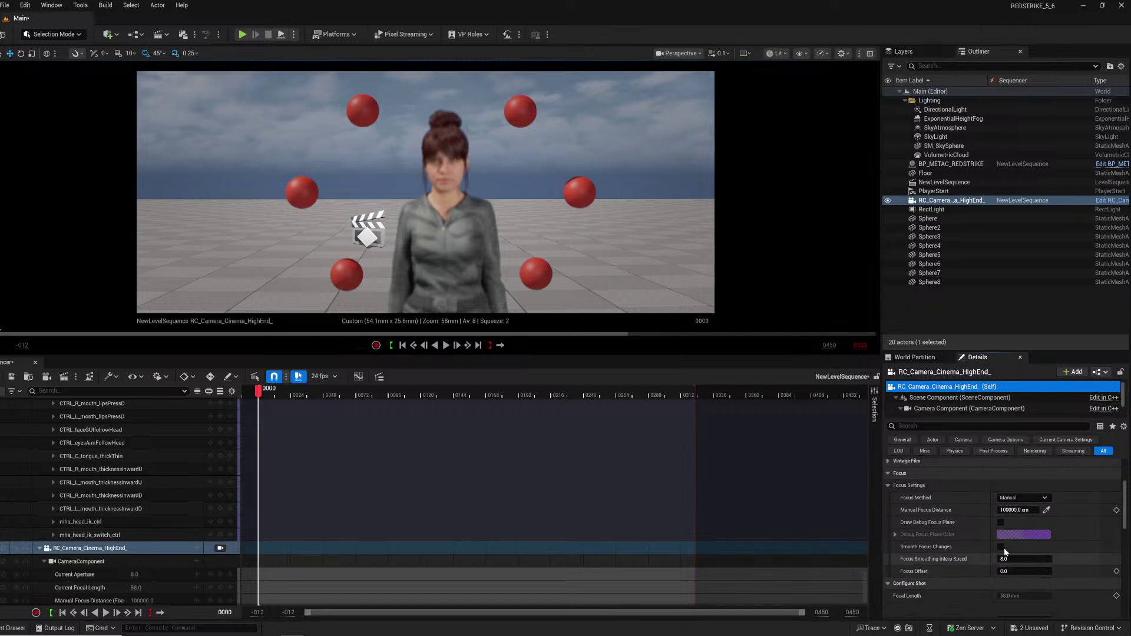
pyautogui.click(1000, 523)
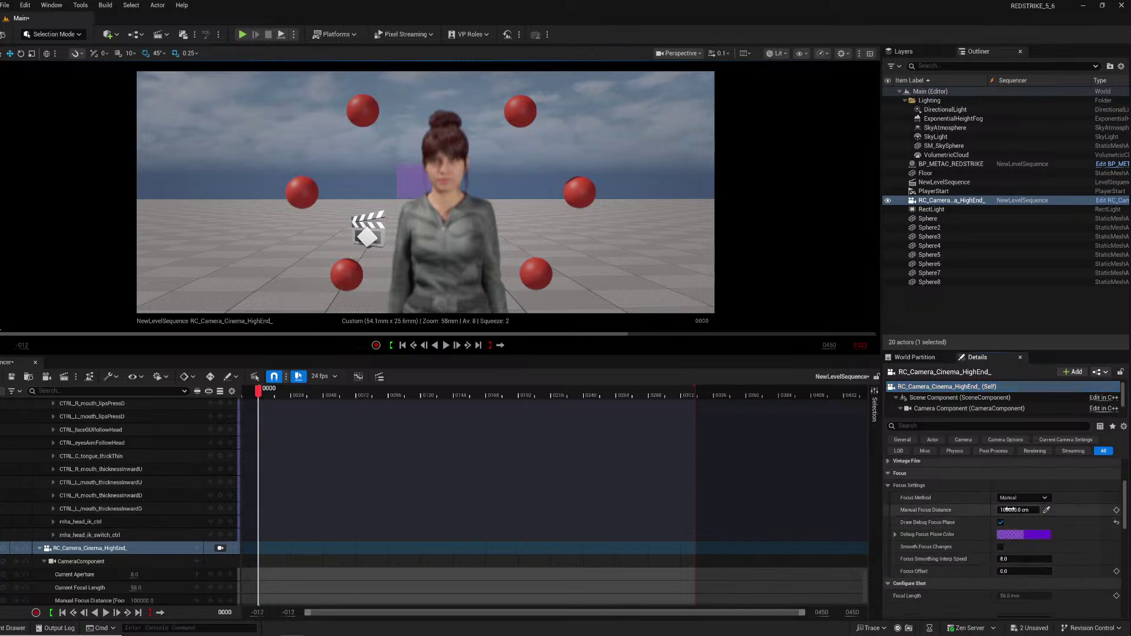
# Focus the camera on the character by sampling her for a Manual Focus Distance of about 198.32 cm, and turn off the debug focus plane.
pyautogui.moveTo(1017, 510); pyautogui.dragTo(1082, 505)
pyautogui.click(1047, 511)
pyautogui.click(464, 246)
pyautogui.moveTo(1018, 510); pyautogui.dragTo(1014, 510)
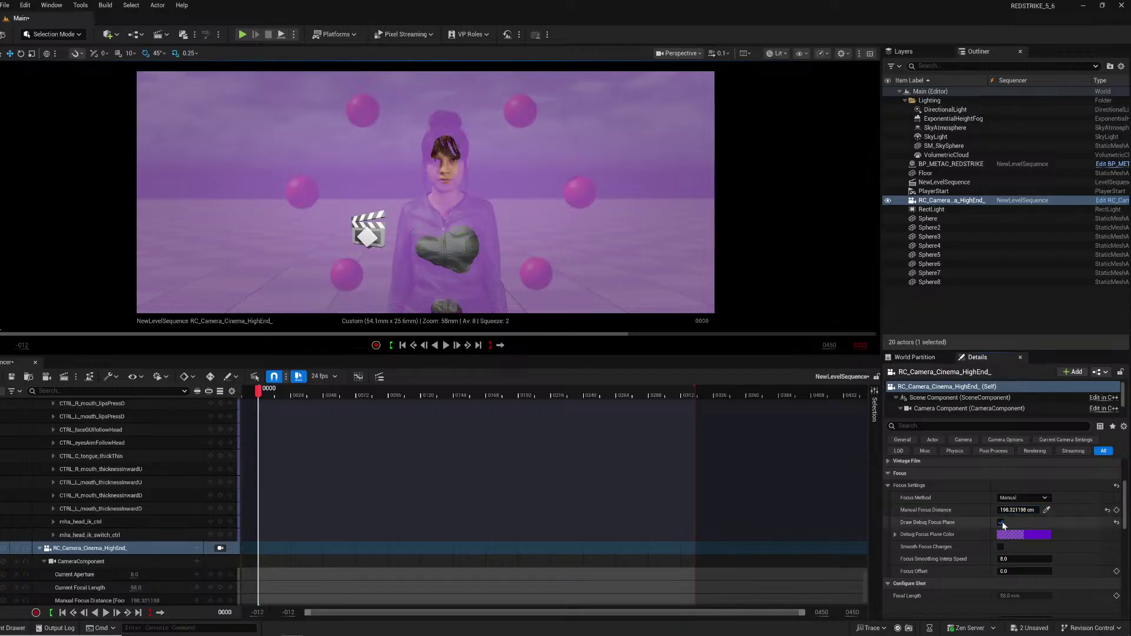
pyautogui.click(1001, 522)
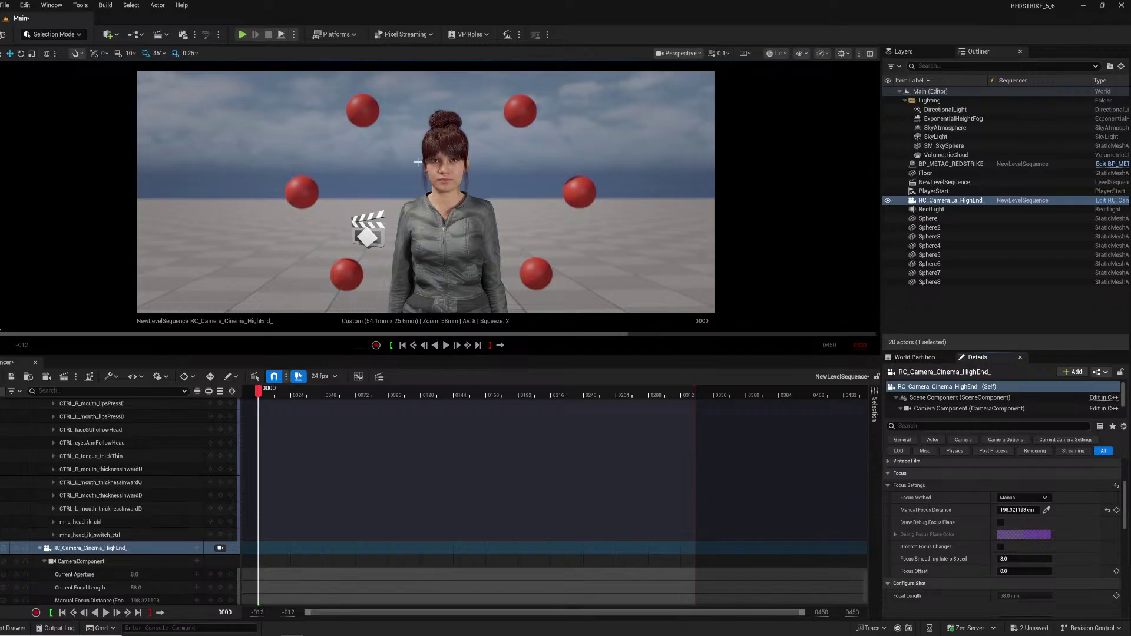
# Lock the viewport to the cinema camera itself and set its Current Aperture in the sequence to 4.0.
pyautogui.click(220, 549)
pyautogui.click(220, 549)
pyautogui.click(220, 549)
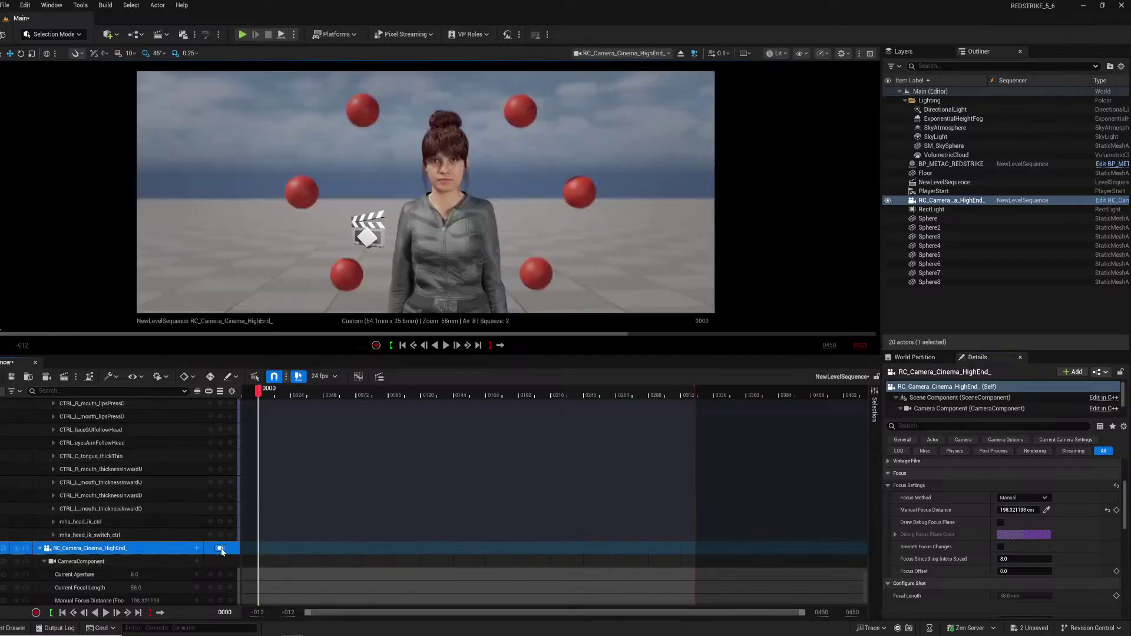
pyautogui.click(125, 561)
pyautogui.click(137, 574)
pyautogui.write('4')
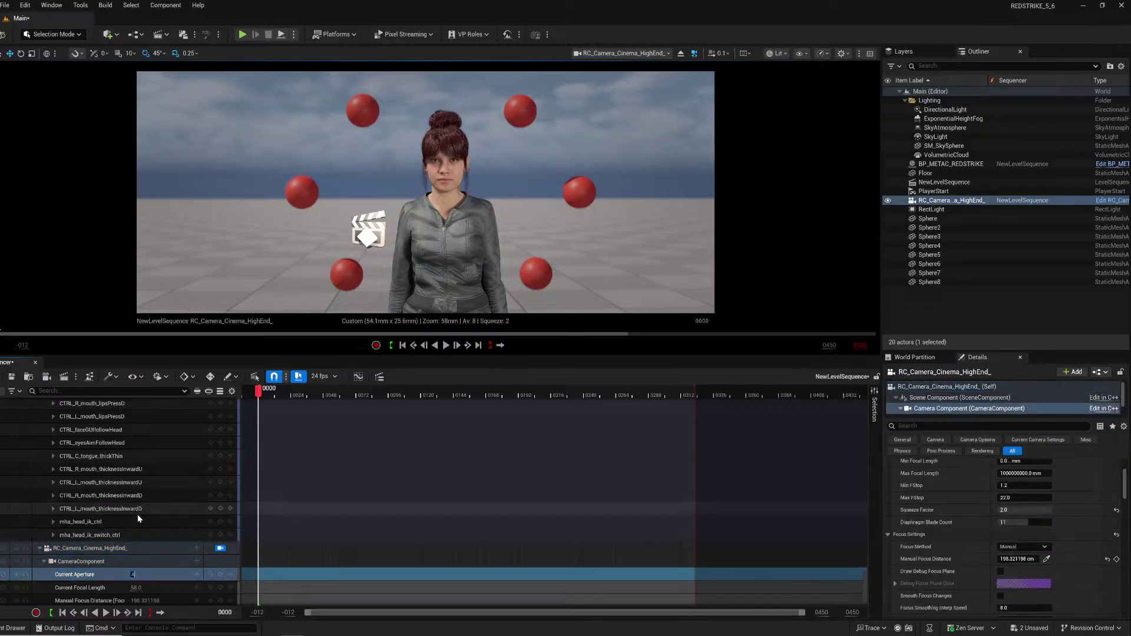
pyautogui.press('Return')
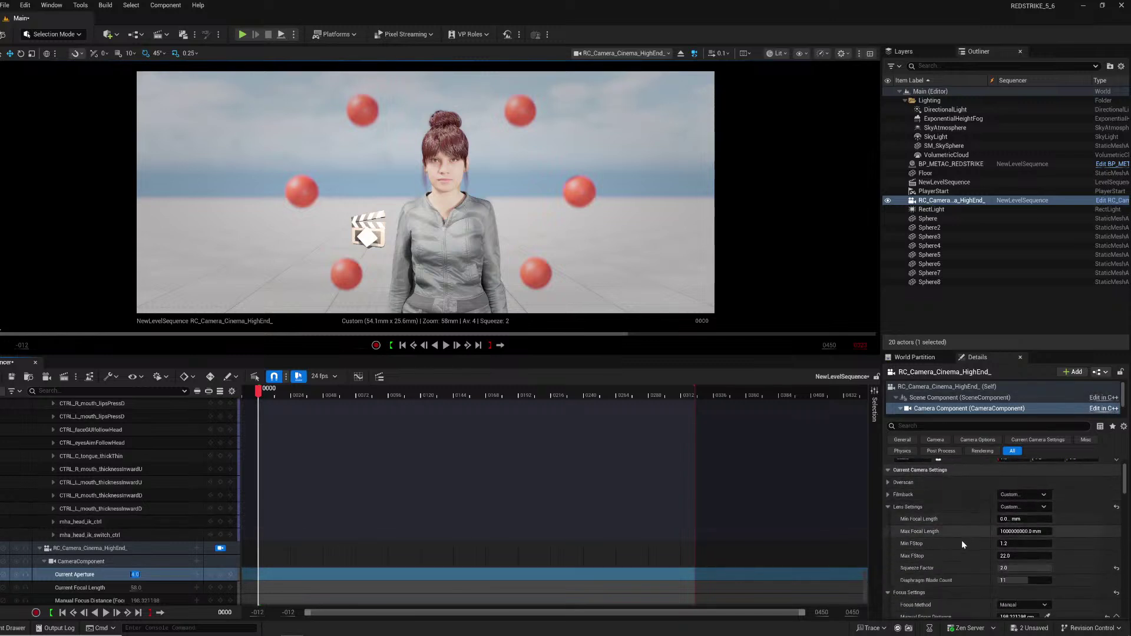
# Try a lower Exposure Compensation on the Camera Component, then set it to 4.0.
pyautogui.scroll(-4, 959, 570)
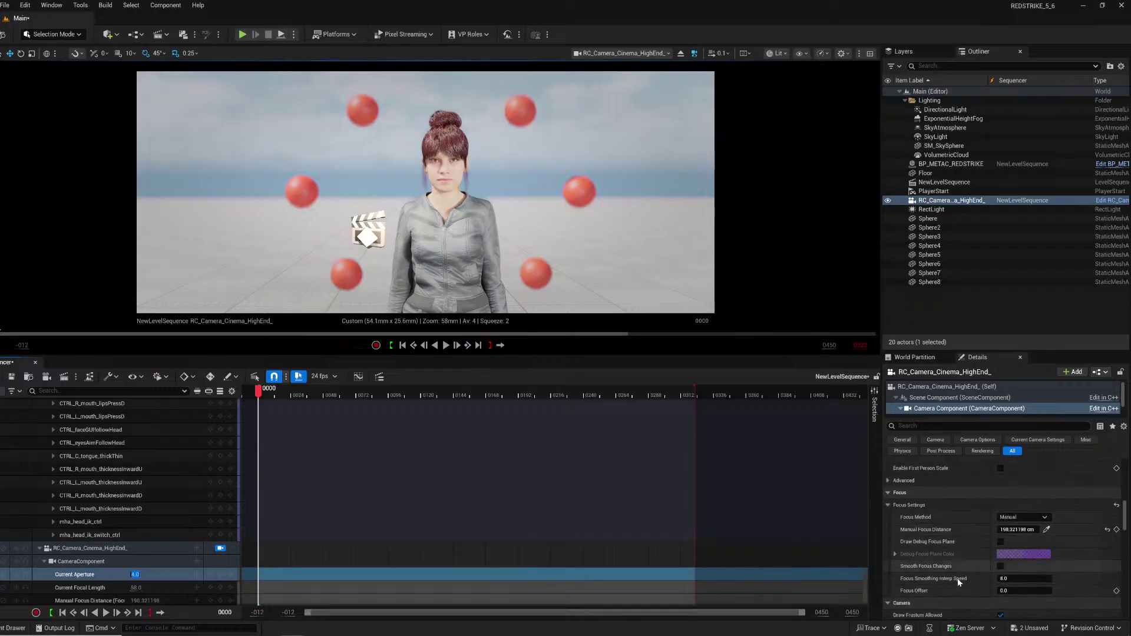
pyautogui.scroll(-8, 968, 575)
pyautogui.click(1015, 492)
pyautogui.press('Return')
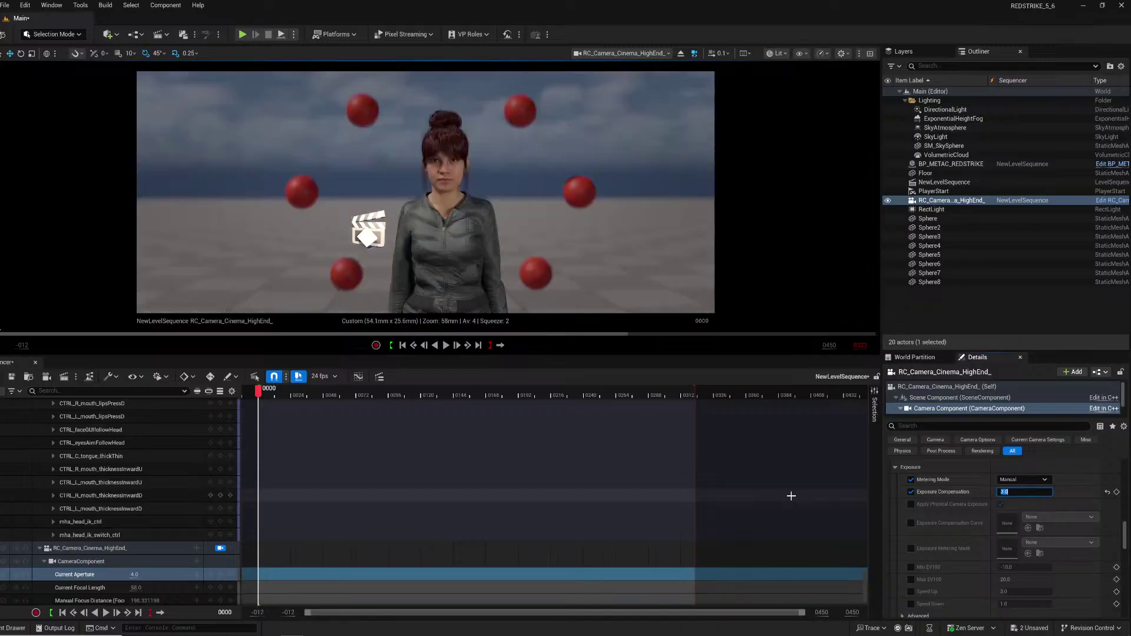
pyautogui.press('Return')
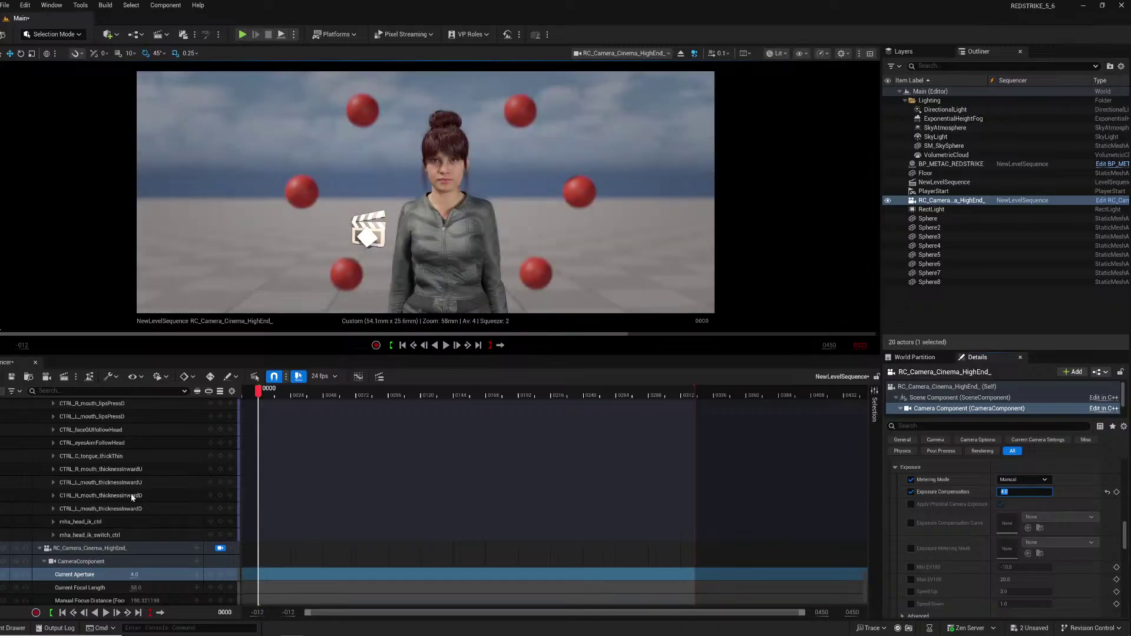
pyautogui.click(955, 389)
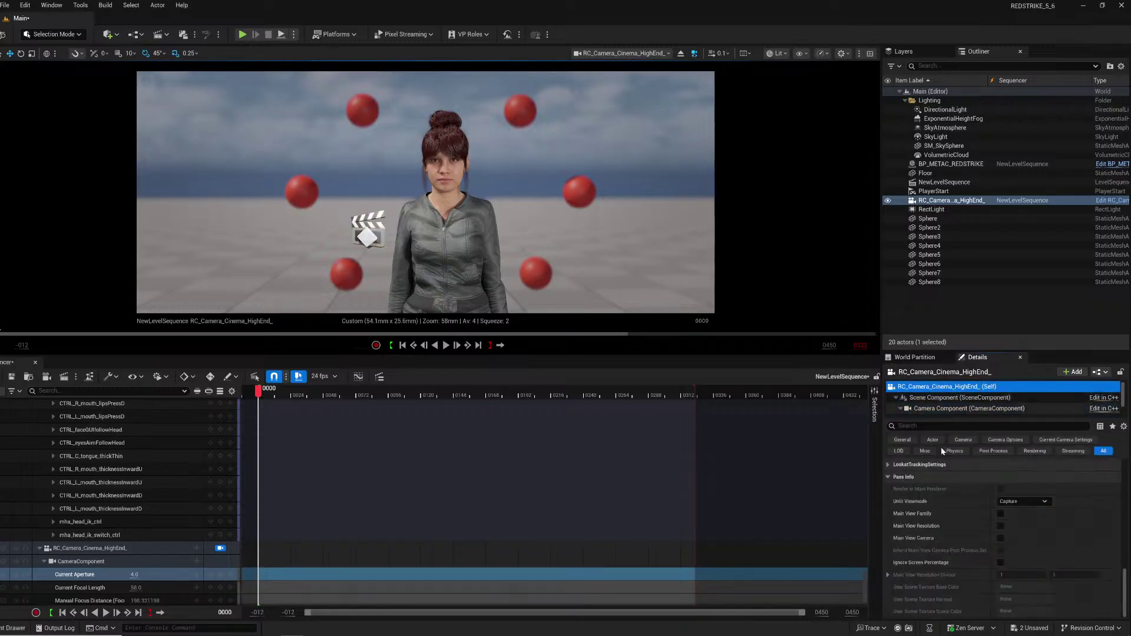
pyautogui.scroll(10, 952, 521)
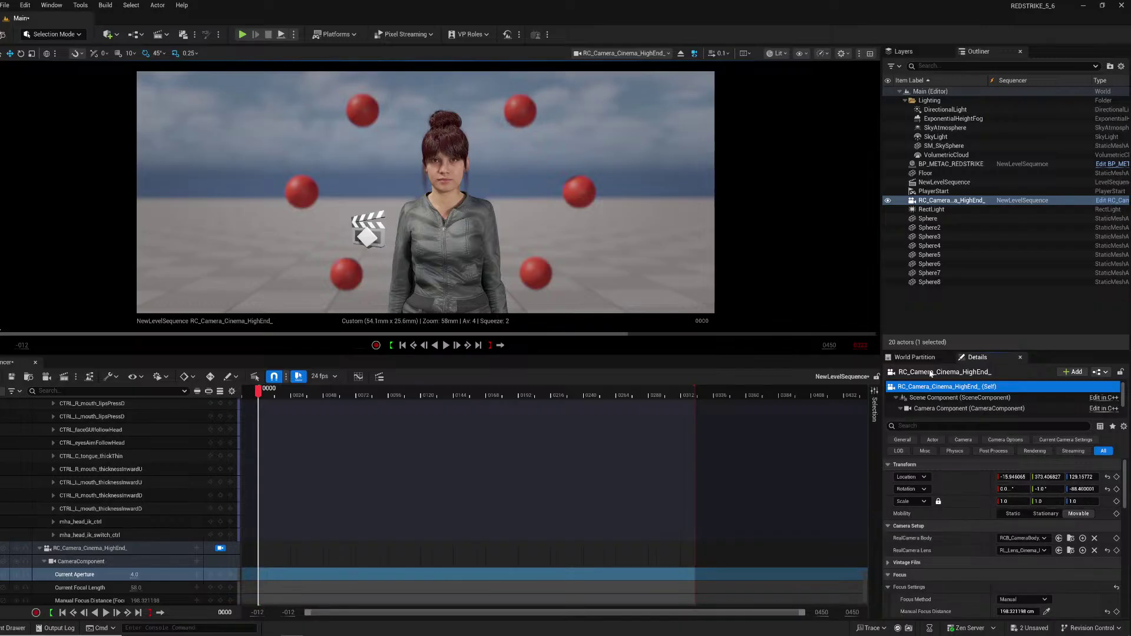
pyautogui.click(966, 408)
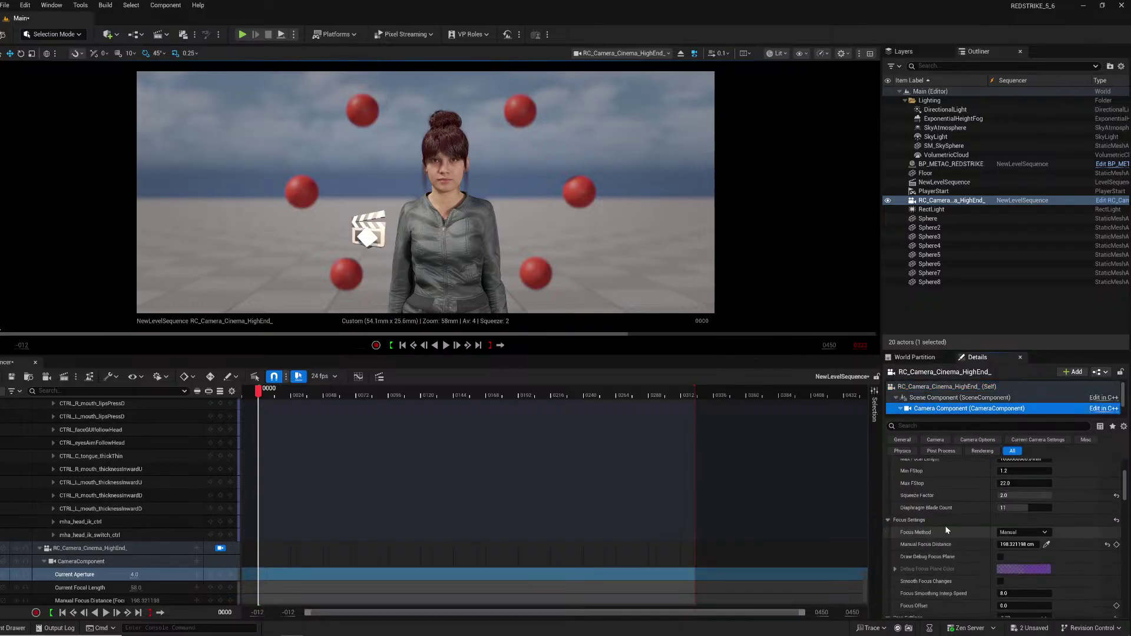
pyautogui.scroll(-3, 953, 528)
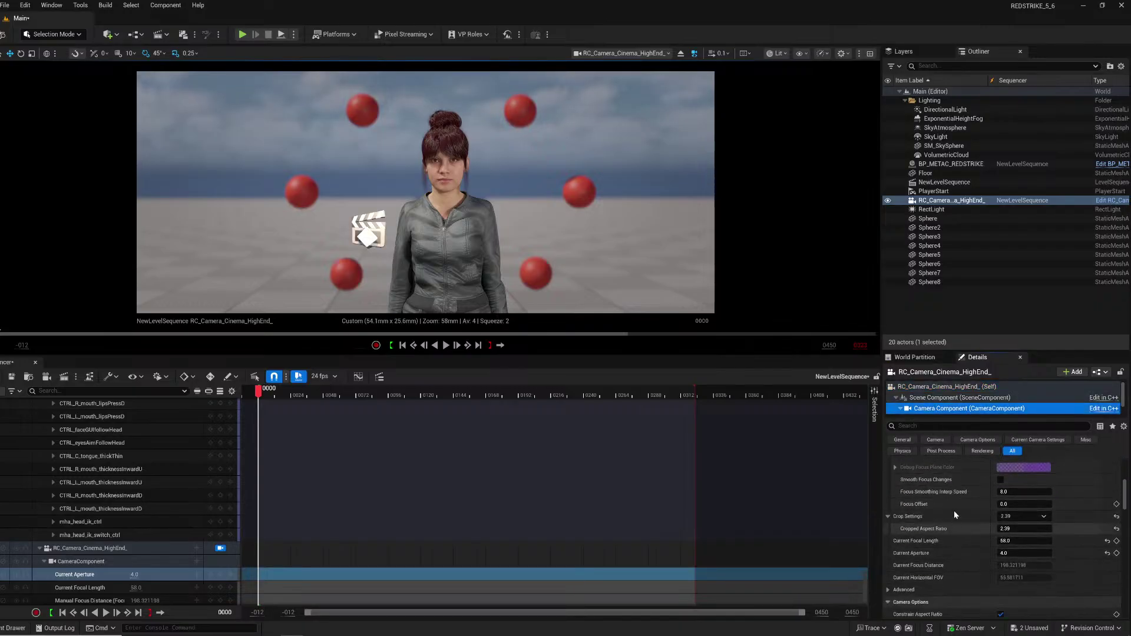
# Select the six visible red spheres, Sphere3 to Sphere8, and shift them slightly in the shot.
pyautogui.click(576, 193)
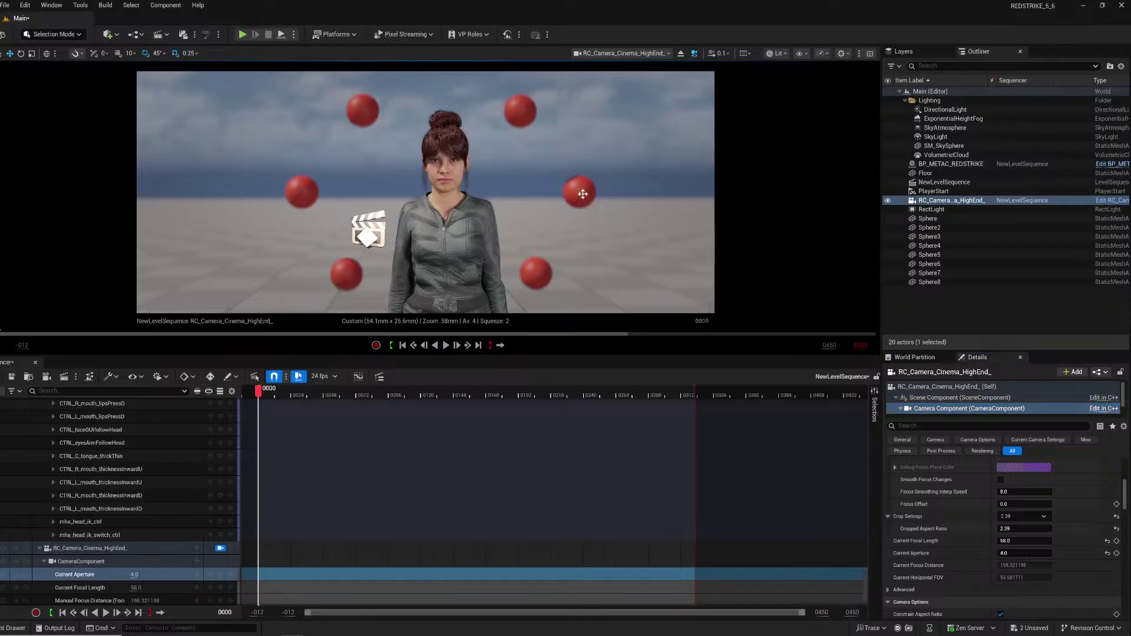
pyautogui.click(936, 282)
pyautogui.keyDown('shift'); pyautogui.click(917, 218); pyautogui.keyUp('shift')
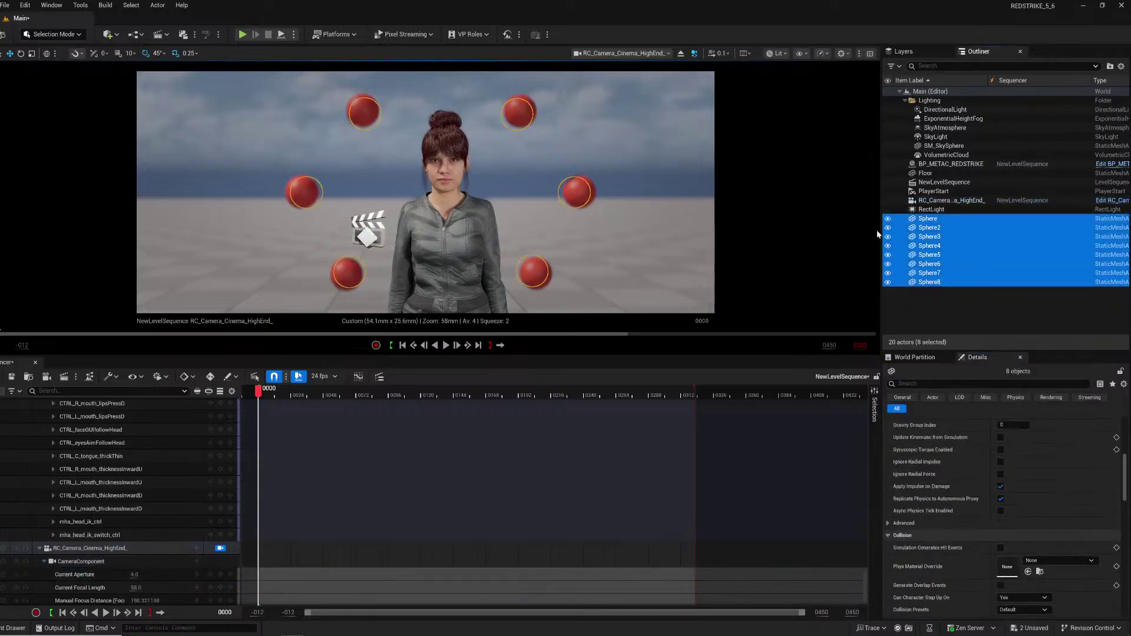
pyautogui.scroll(10, 991, 482)
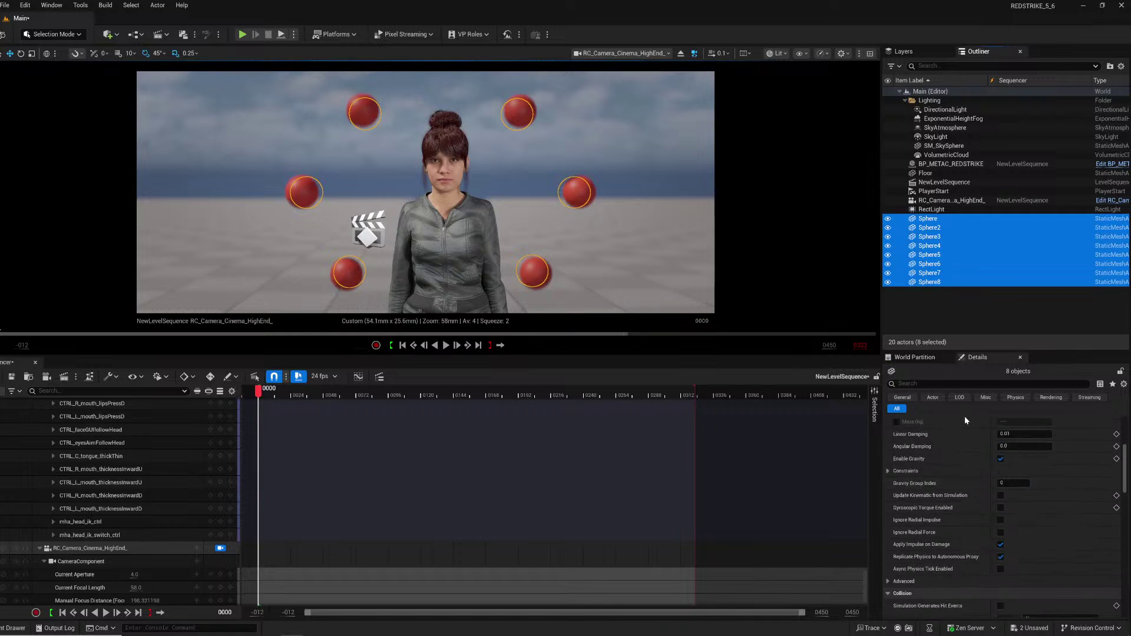
pyautogui.click(930, 282)
pyautogui.keyDown('shift'); pyautogui.click(930, 264); pyautogui.keyUp('shift')
pyautogui.keyDown('shift'); pyautogui.click(931, 254); pyautogui.keyUp('shift')
pyautogui.keyDown('shift'); pyautogui.click(931, 245); pyautogui.keyUp('shift')
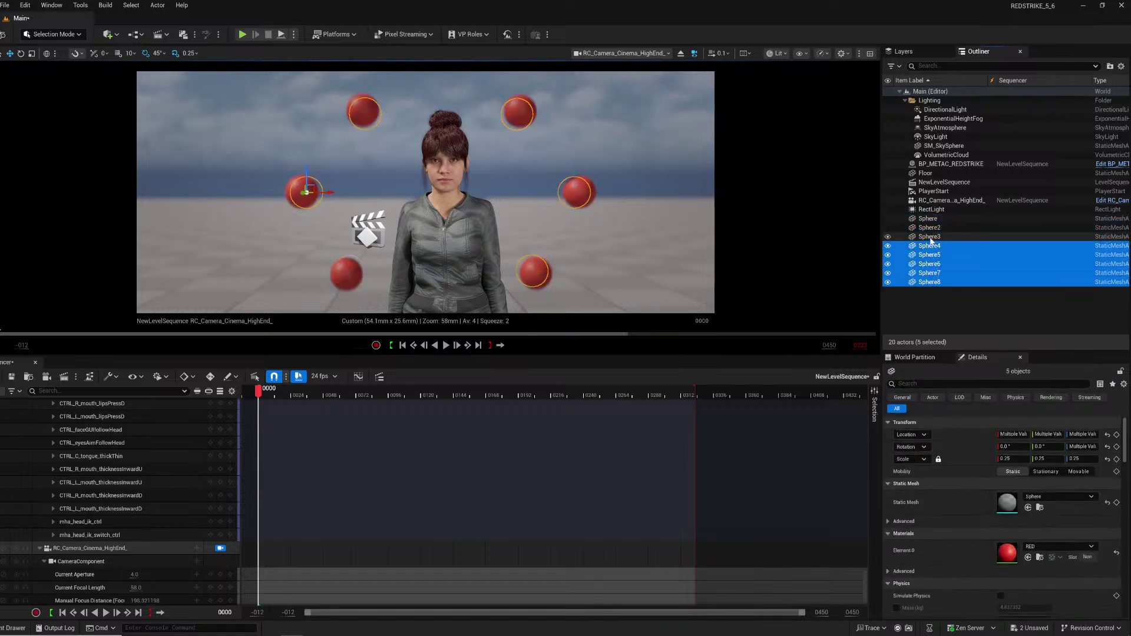
pyautogui.keyDown('shift'); pyautogui.click(929, 236); pyautogui.keyUp('shift')
pyautogui.moveTo(347, 277)
pyautogui.mouseDown()
pyautogui.moveTo(366, 235)
pyautogui.moveTo(389, 224)
pyautogui.moveTo(351, 268)
pyautogui.mouseUp()
pyautogui.click(301, 204)
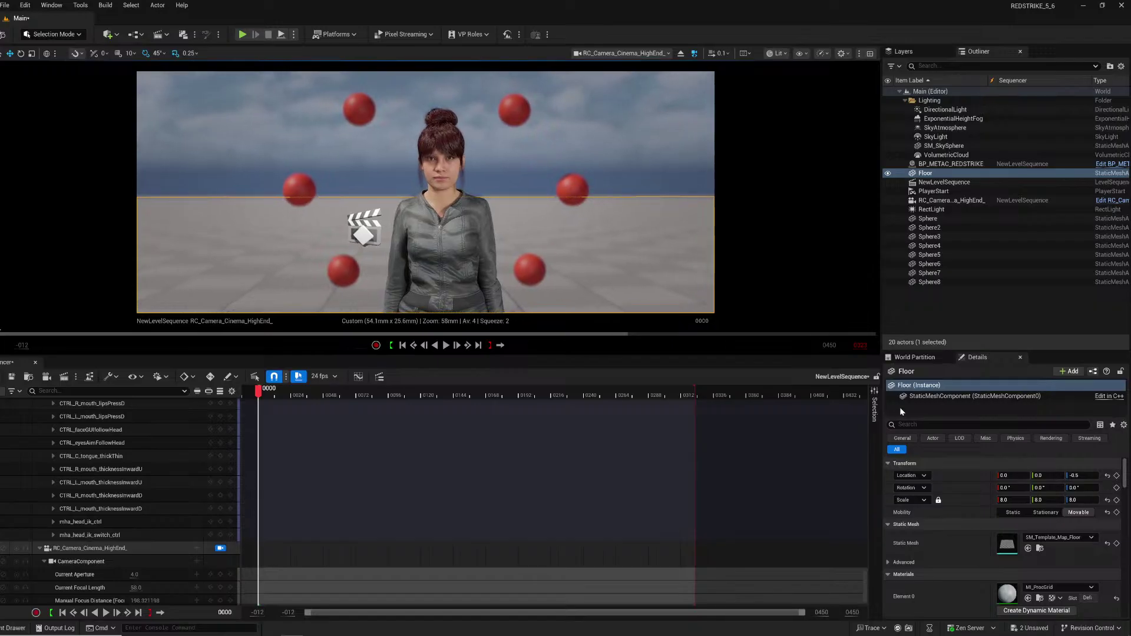
# Enable Petzval Bokeh in the cinema camera's Depth of Field settings, set it to 10.0, and enable Petzval Bokeh Falloff.
pyautogui.click(945, 200)
pyautogui.scroll(-2, 959, 571)
pyautogui.scroll(-6, 960, 571)
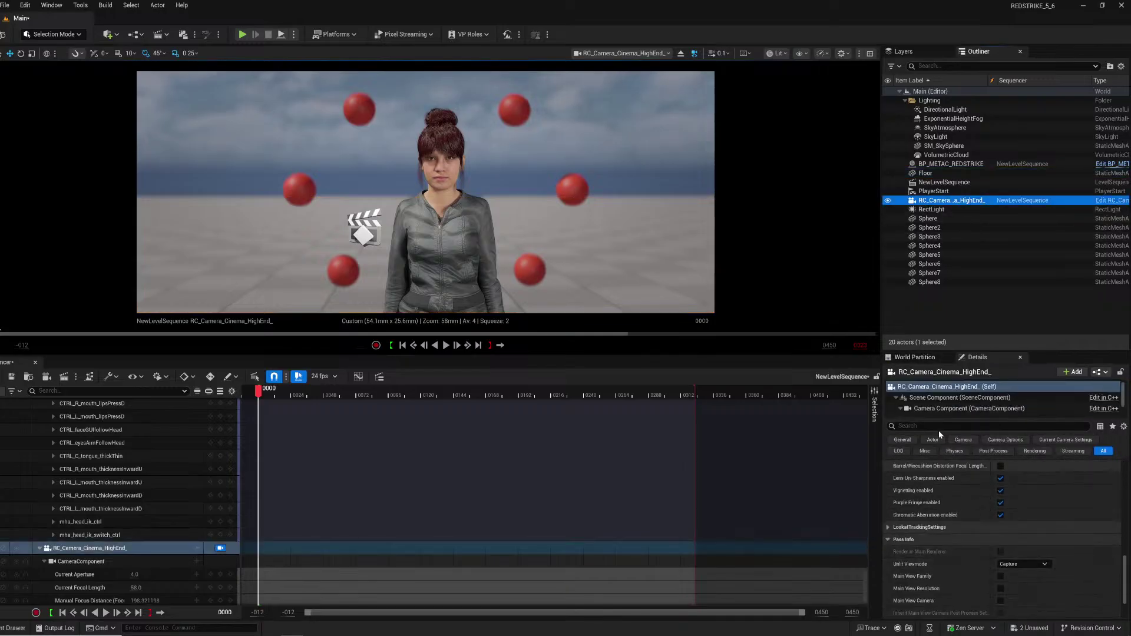
pyautogui.click(943, 413)
pyautogui.scroll(-5, 937, 560)
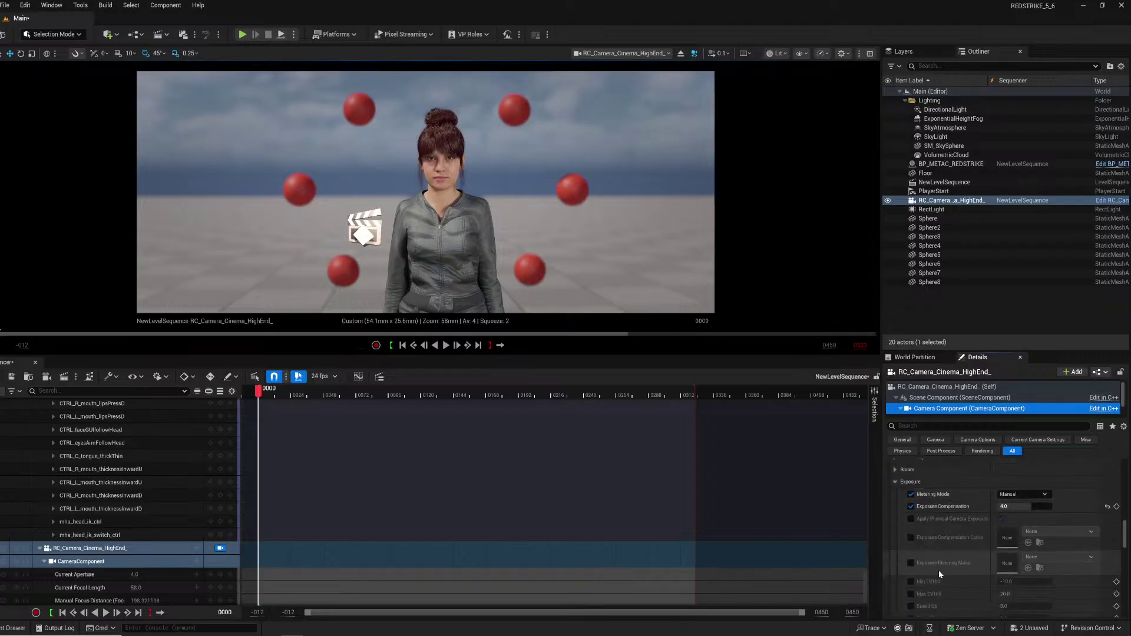
pyautogui.scroll(-8, 938, 572)
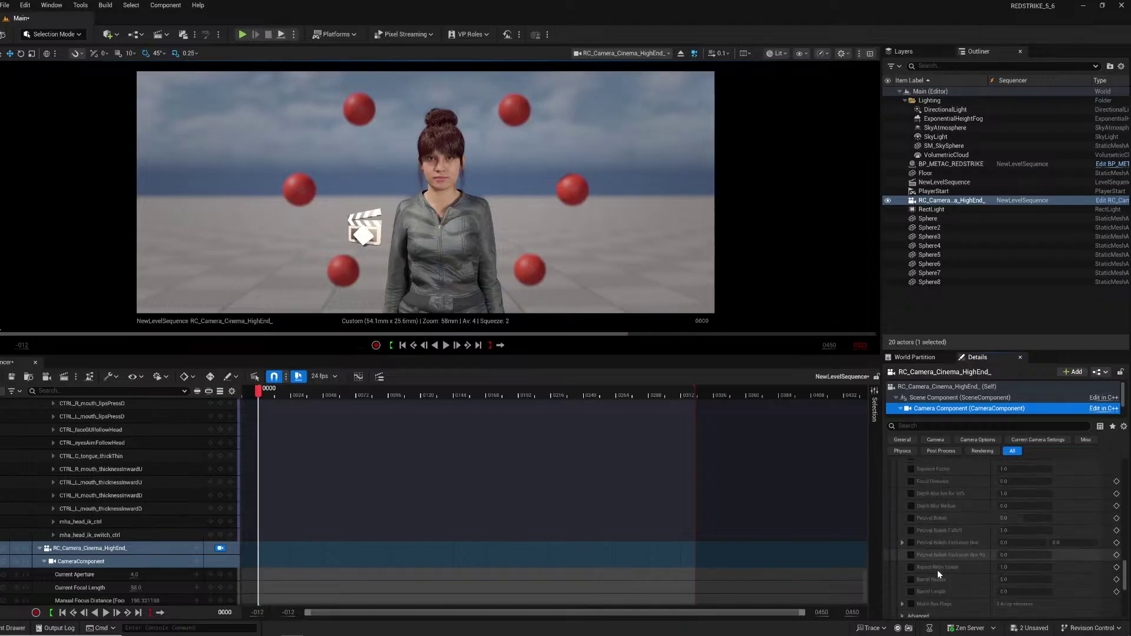
pyautogui.scroll(3, 938, 570)
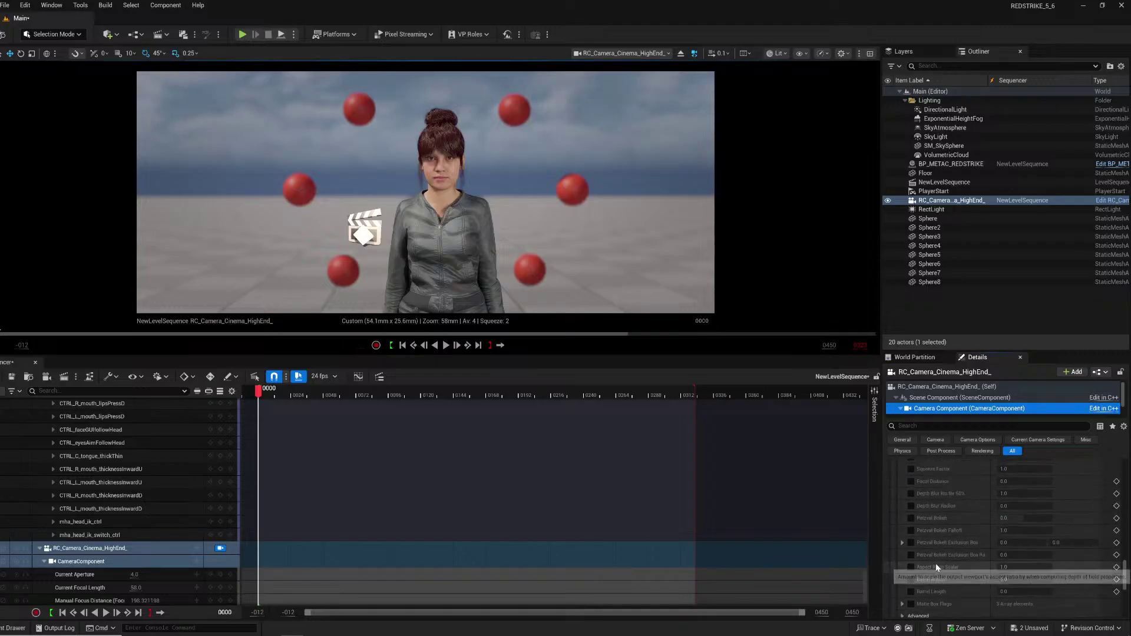
pyautogui.click(911, 518)
pyautogui.click(1015, 518)
pyautogui.write('1')
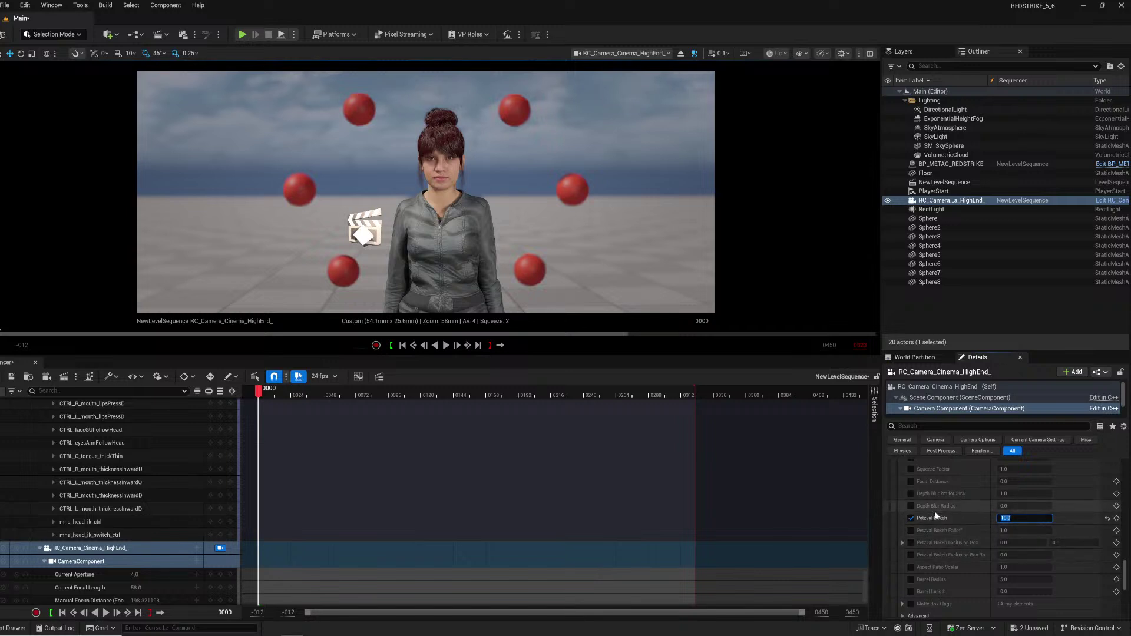
pyautogui.scroll(2, 931, 527)
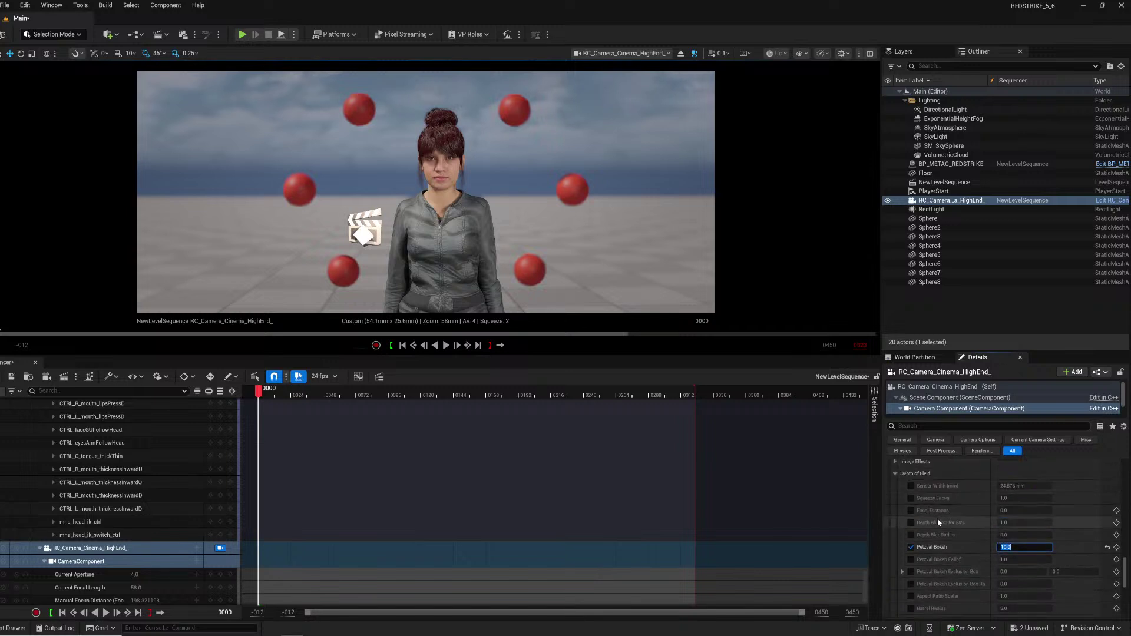
pyautogui.click(912, 560)
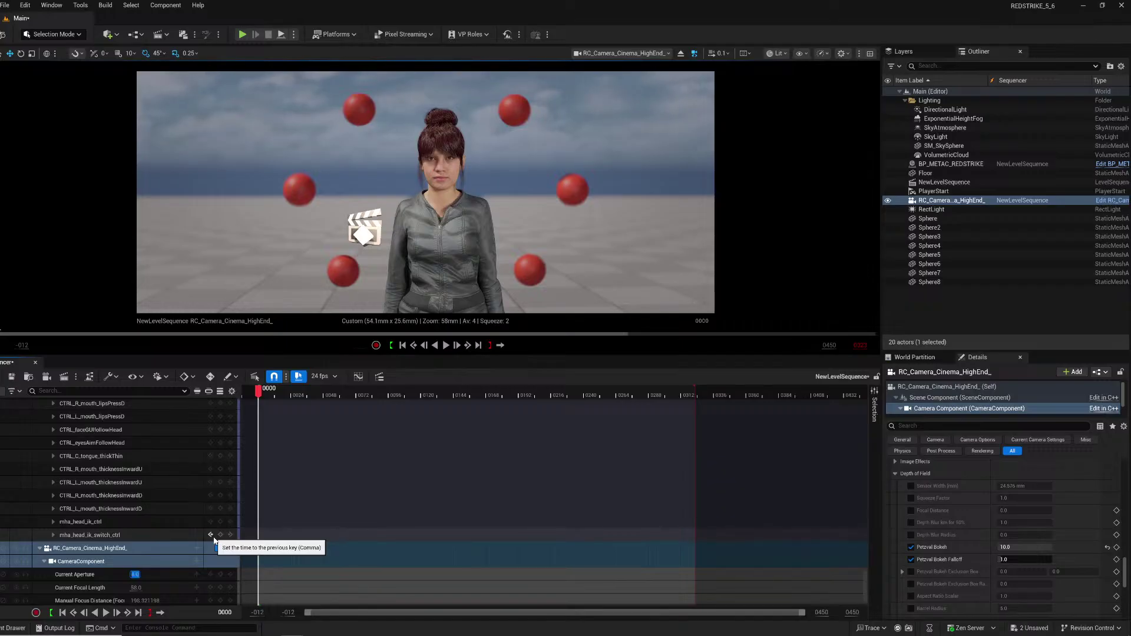
# Set the cinema camera's Current Aperture to 2.0 in the sequence, then delete the camera's track from the sequence.
pyautogui.press('Return')
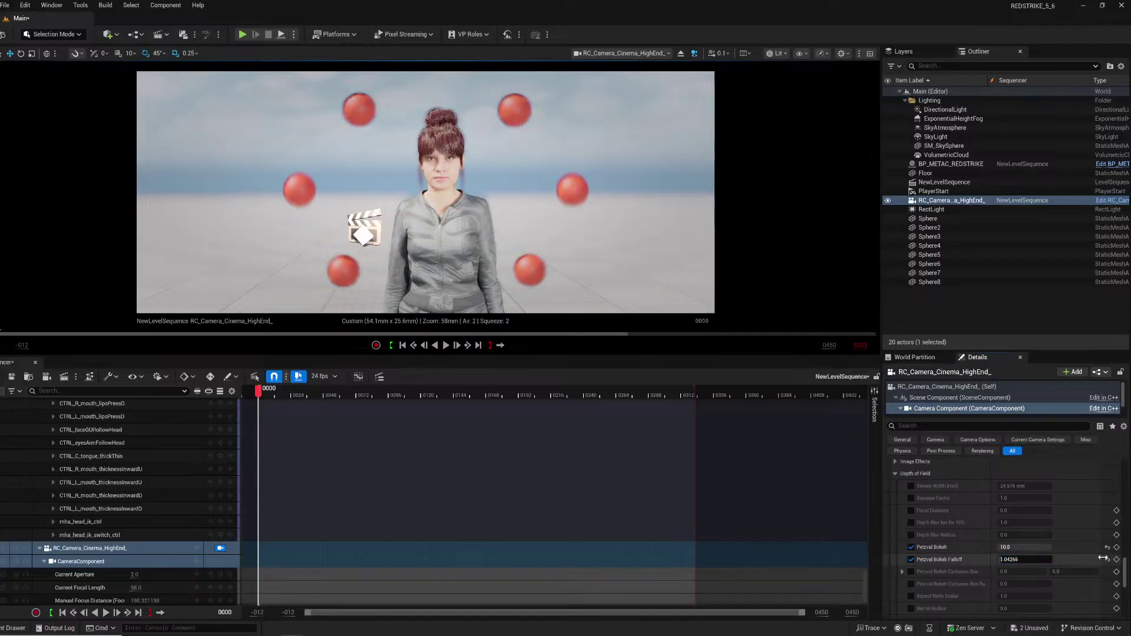
pyautogui.click(102, 551)
pyautogui.click(111, 538)
pyautogui.scroll(-1, 111, 549)
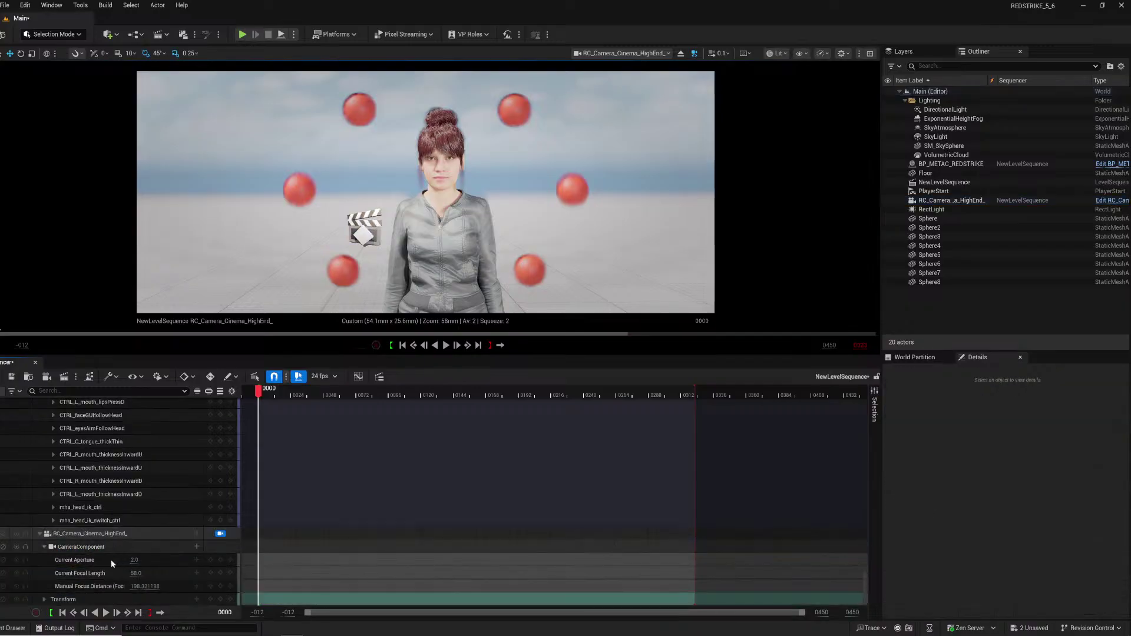
pyautogui.scroll(5, 165, 528)
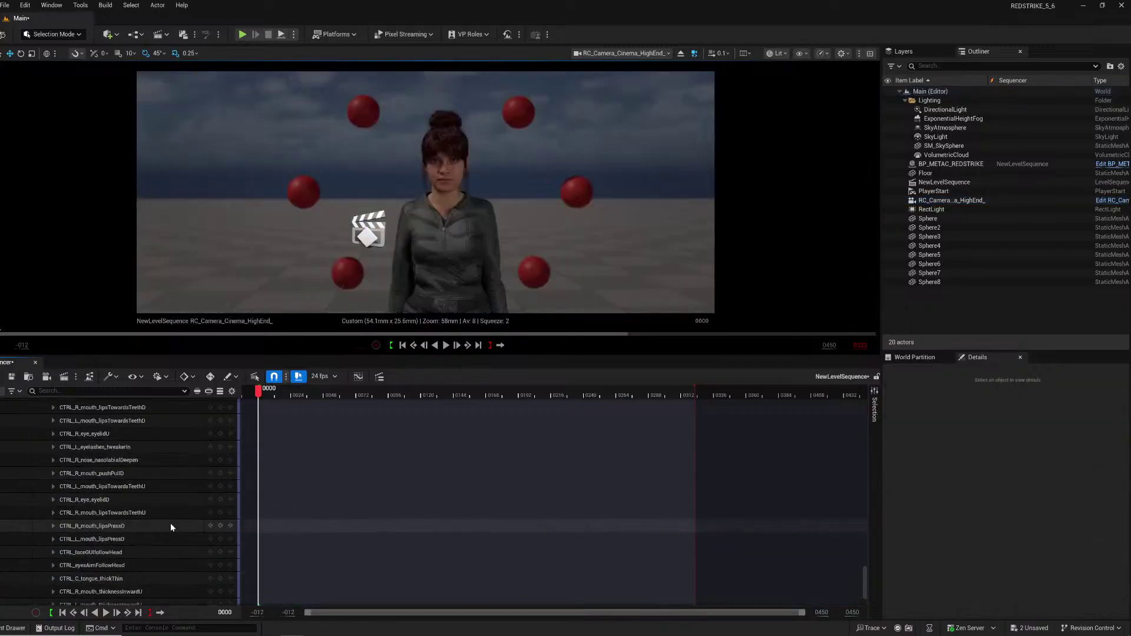
pyautogui.scroll(5, 157, 510)
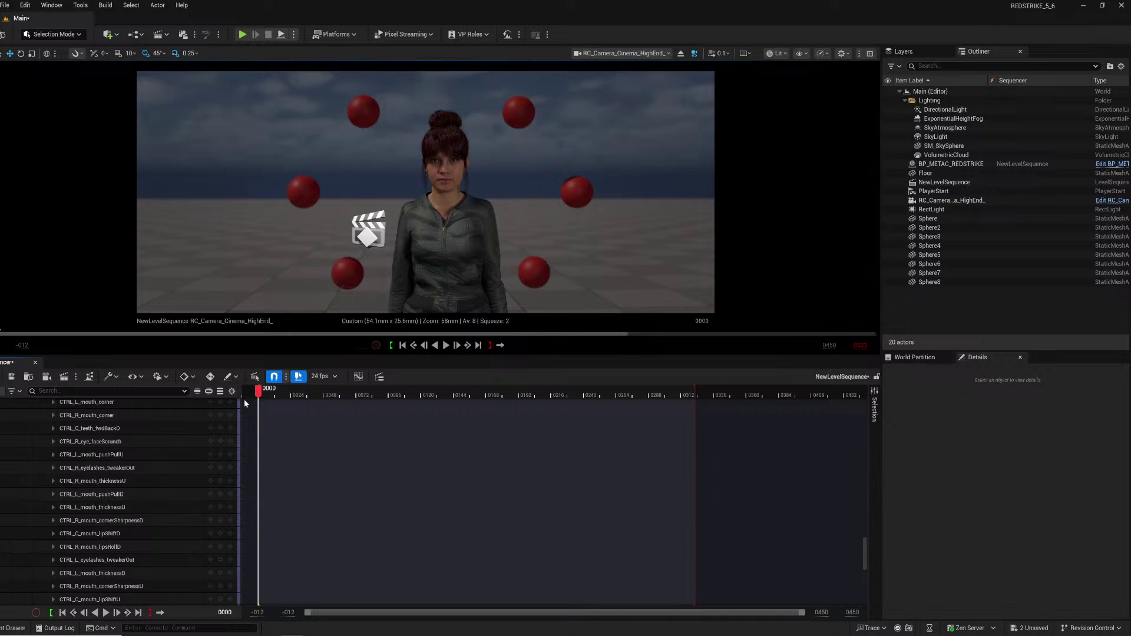
pyautogui.scroll(5, 154, 472)
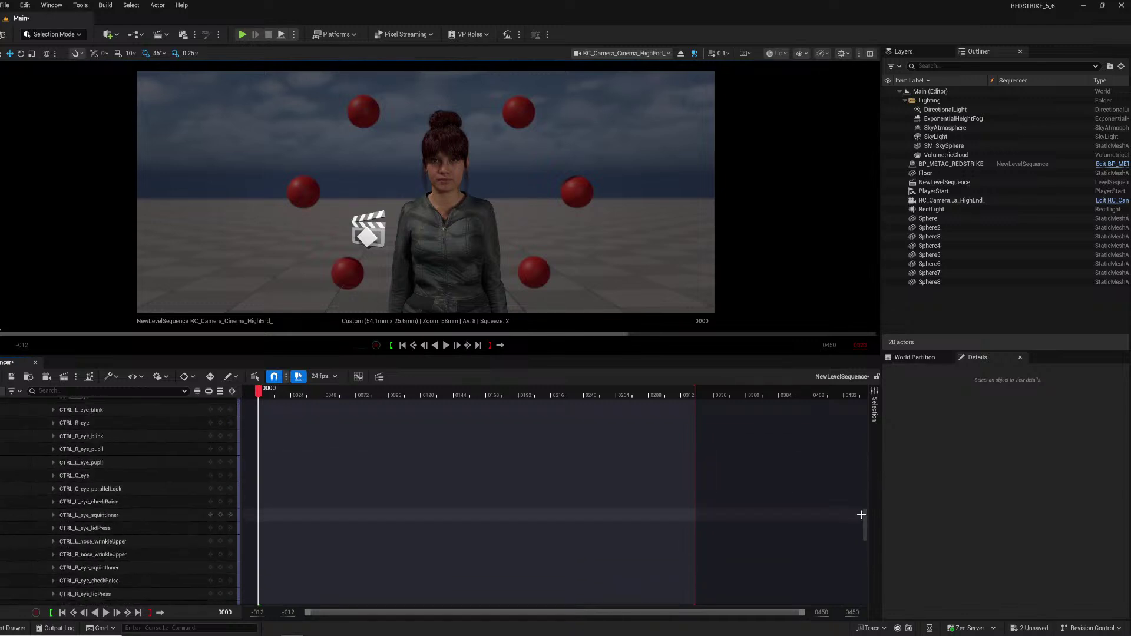
pyautogui.moveTo(863, 518); pyautogui.dragTo(863, 412)
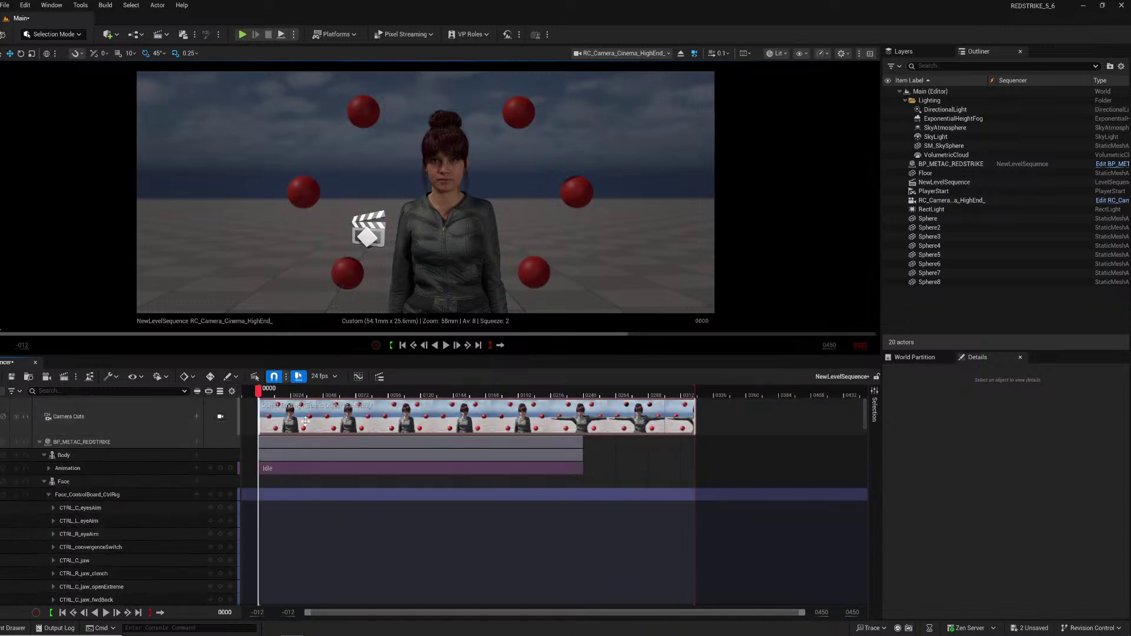
# Set the Aperture to 2.4 in the cinema camera's Configure Shot settings.
pyautogui.click(951, 200)
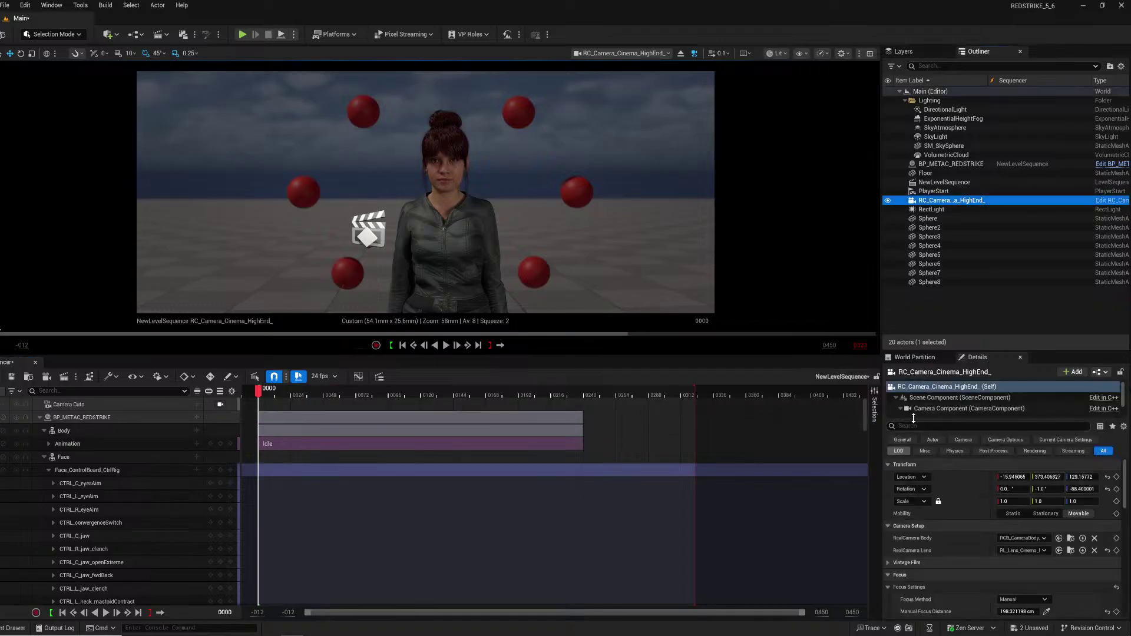
pyautogui.scroll(-5, 996, 530)
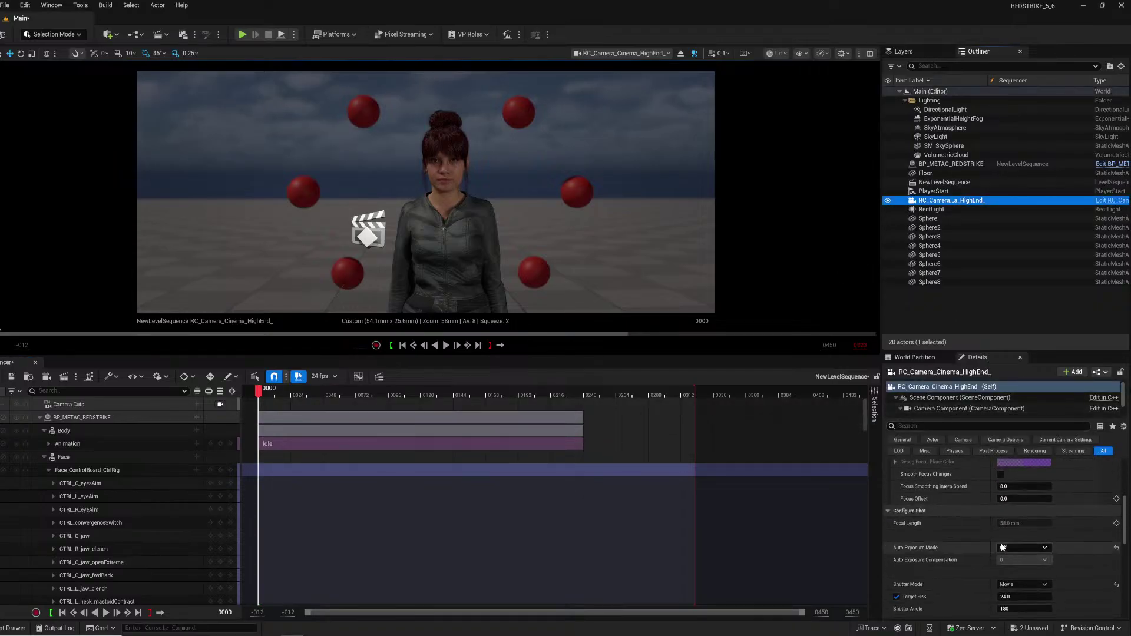
pyautogui.scroll(-2, 1020, 543)
pyautogui.click(1026, 591)
pyautogui.write('2.4')
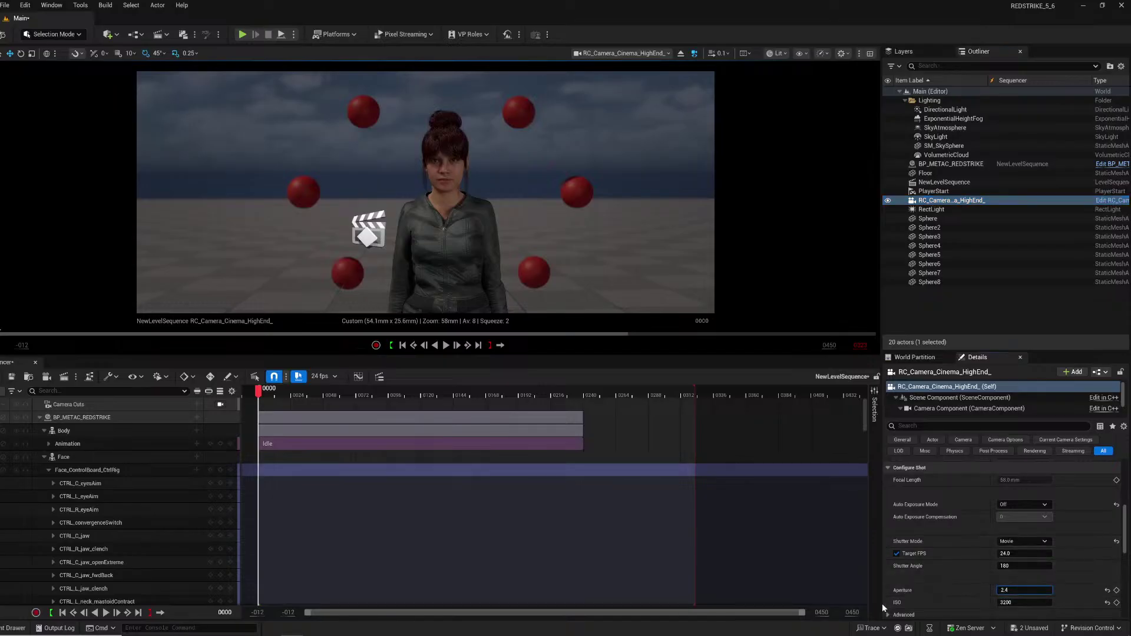
pyautogui.press('Return')
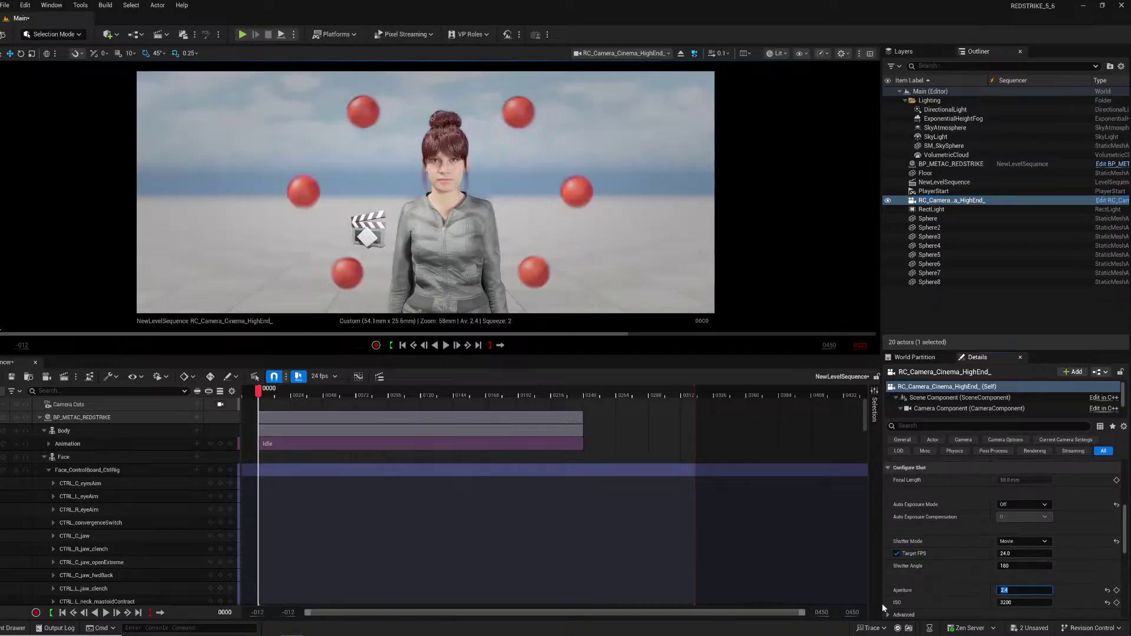
# Select Sphere to Sphere7 and move them closer to the camera, leaving Sphere8 in place.
pyautogui.click(930, 220)
pyautogui.keyDown('shift'); pyautogui.click(930, 273); pyautogui.keyUp('shift')
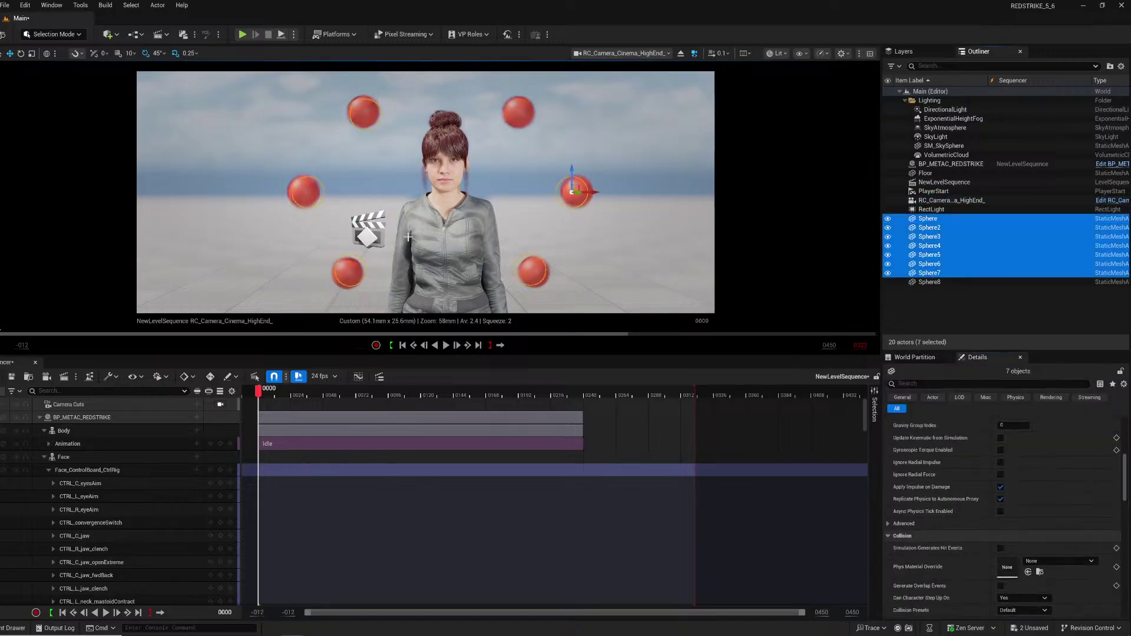
pyautogui.moveTo(579, 193); pyautogui.dragTo(634, 225)
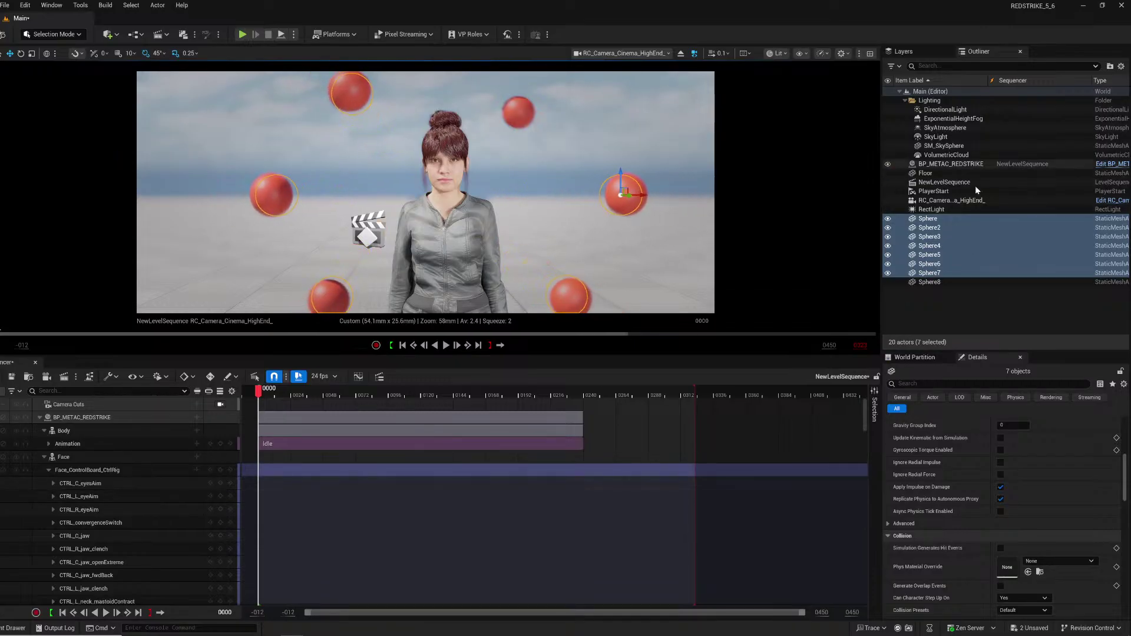
# Move the cinema camera in close on the MetaHuman and sample its Manual Focus Distance from her face.
pyautogui.click(950, 201)
pyautogui.scroll(-5, 994, 542)
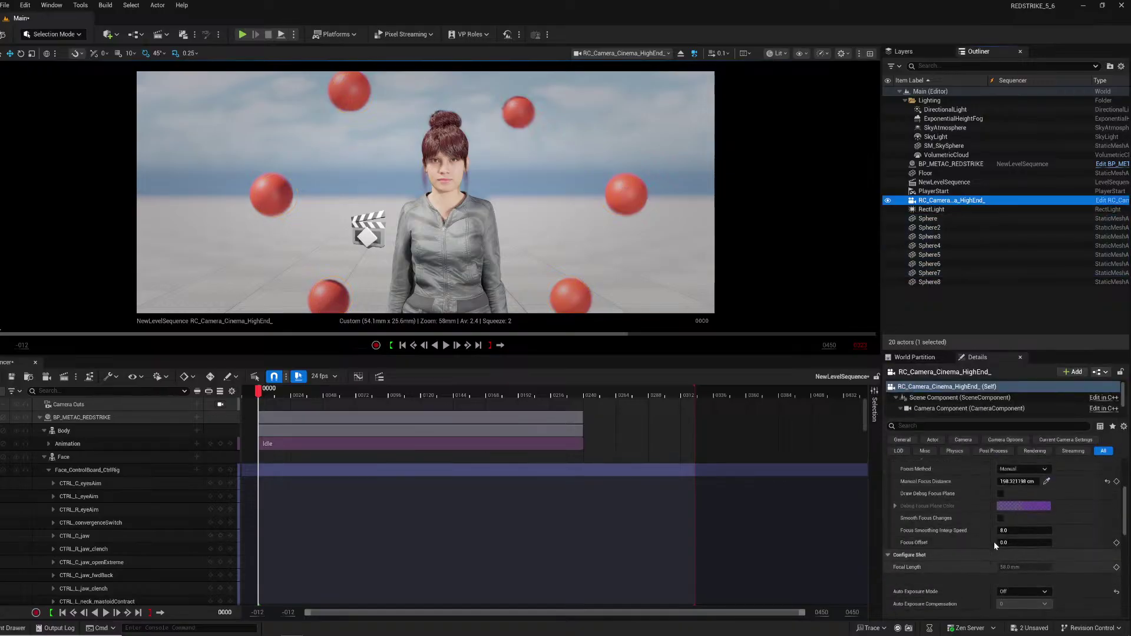
pyautogui.scroll(2, 994, 542)
pyautogui.press('w')
pyautogui.moveTo(589, 200); pyautogui.dragTo(562, 214, button='right')
pyautogui.press('w')
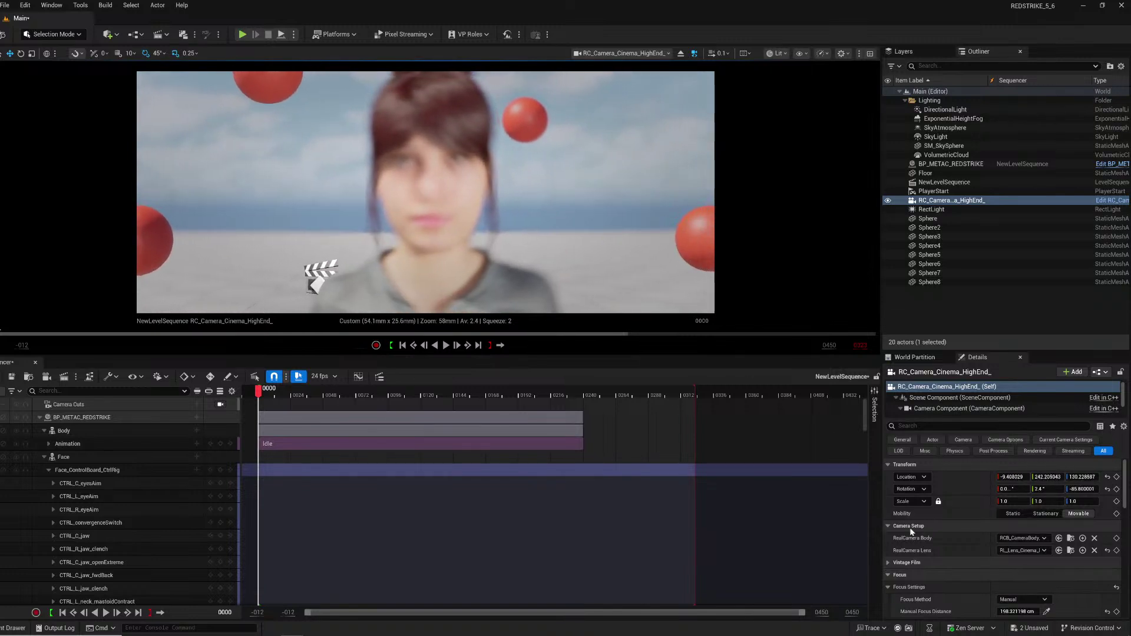
pyautogui.click(1047, 612)
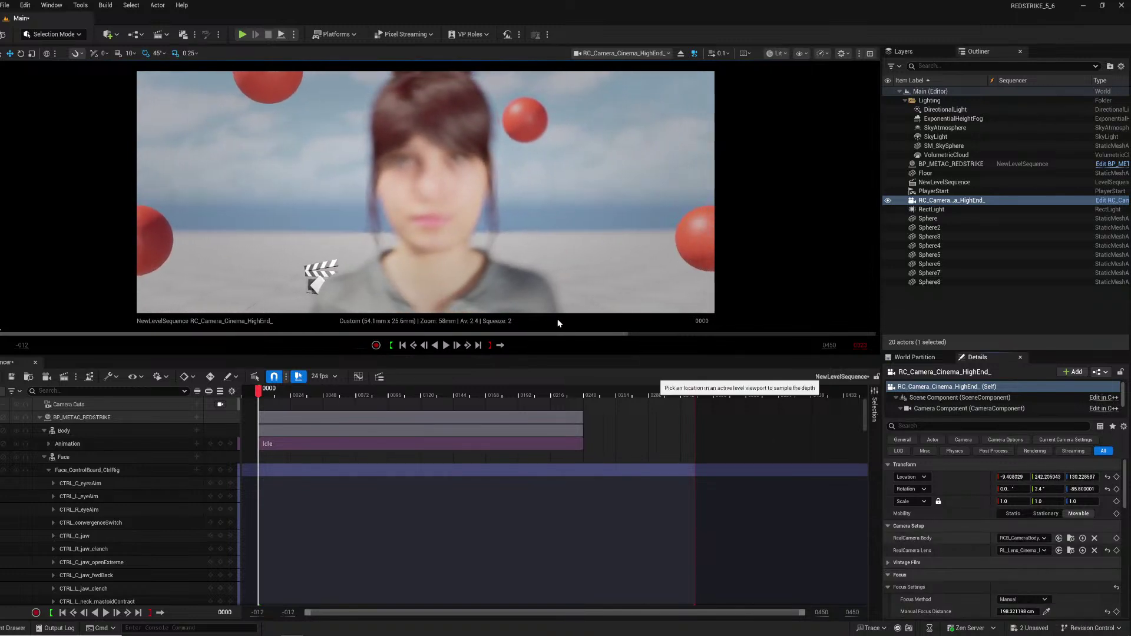
pyautogui.click(430, 183)
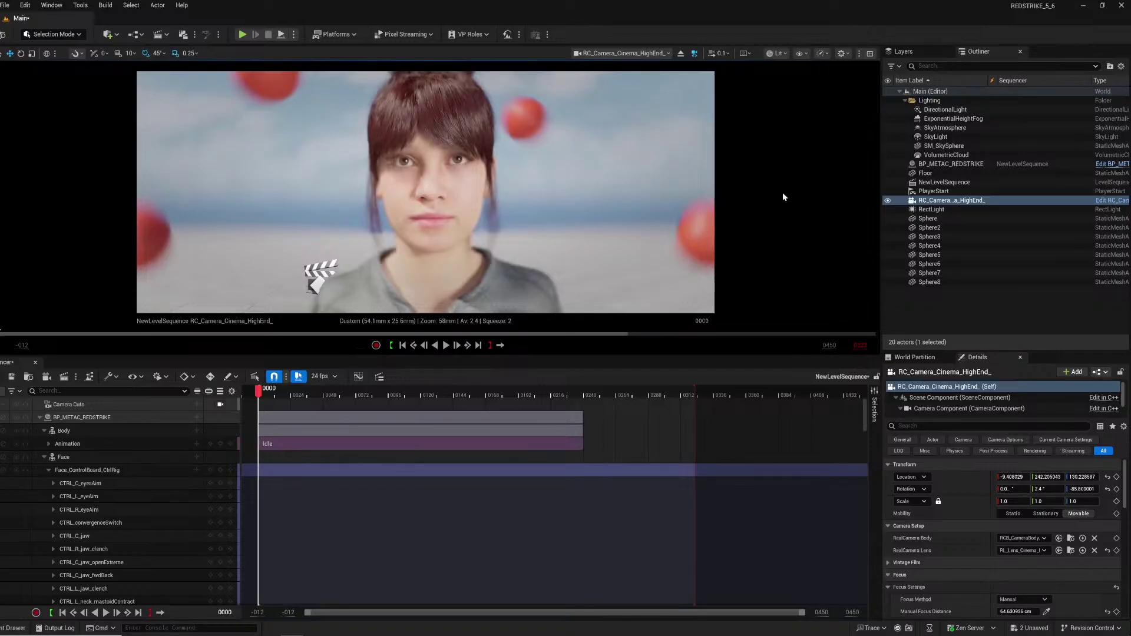
# Select Sphere3 to Sphere8, push them farther behind the MetaHuman, and reframe the camera on her face.
pyautogui.click(930, 282)
pyautogui.keyDown('shift'); pyautogui.click(930, 236); pyautogui.keyUp('shift')
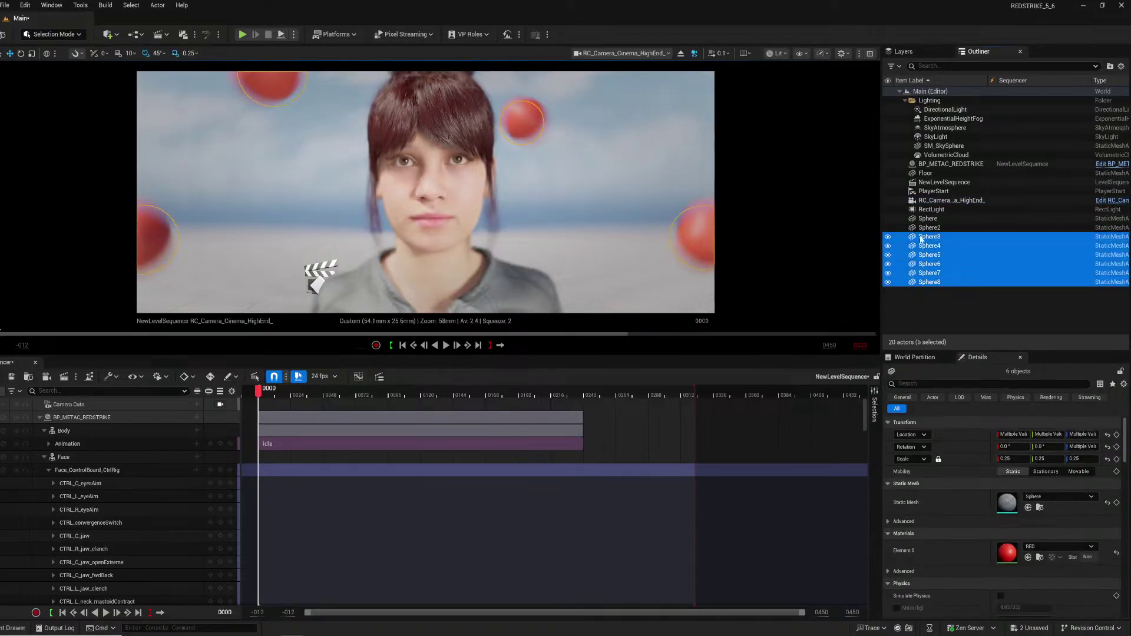
pyautogui.moveTo(457, 240); pyautogui.dragTo(453, 271, button='right')
pyautogui.press('s')
pyautogui.moveTo(305, 266); pyautogui.dragTo(306, 224)
pyautogui.moveTo(425, 212); pyautogui.dragTo(371, 196, button='right')
pyautogui.press('w')
pyautogui.press('s')
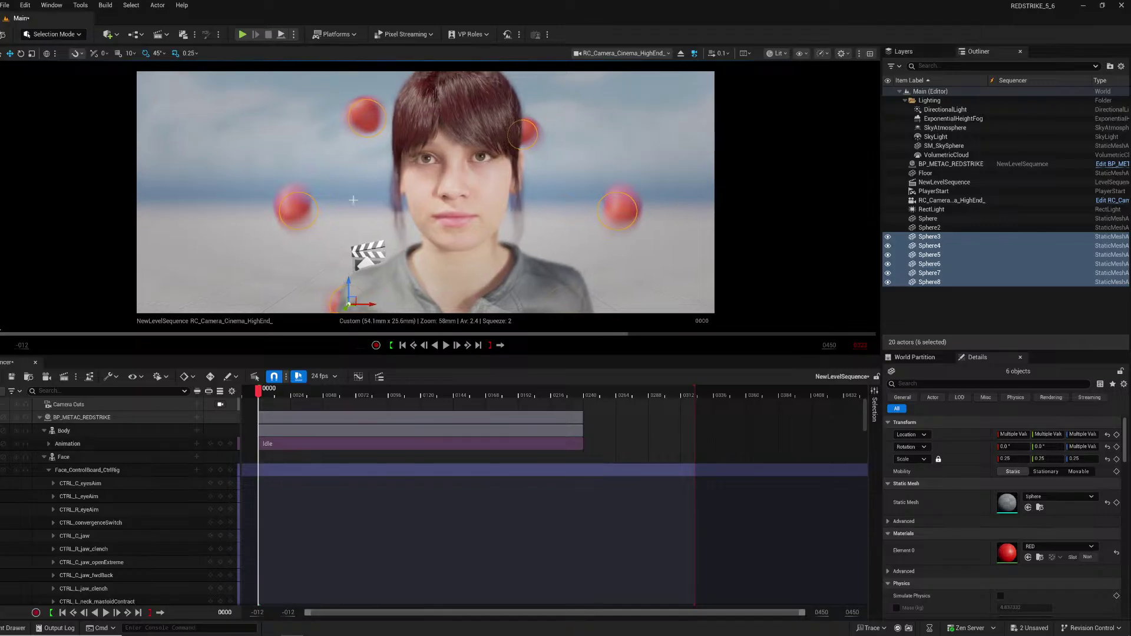
# Raise the selected spheres around the MetaHuman's head and pull the camera back slightly.
pyautogui.moveTo(349, 292); pyautogui.dragTo(348, 250)
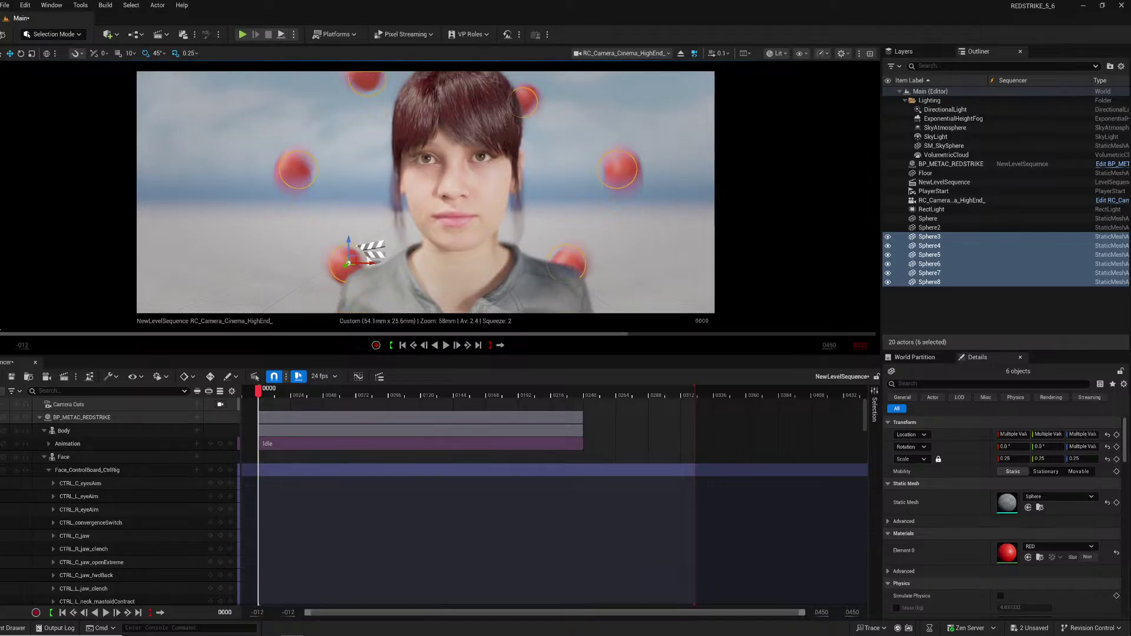
pyautogui.press('w')
pyautogui.moveTo(425, 194)
pyautogui.mouseDown(button='right')
pyautogui.moveTo(442, 184)
pyautogui.moveTo(430, 183)
pyautogui.mouseUp(button='right')
pyautogui.press('s')
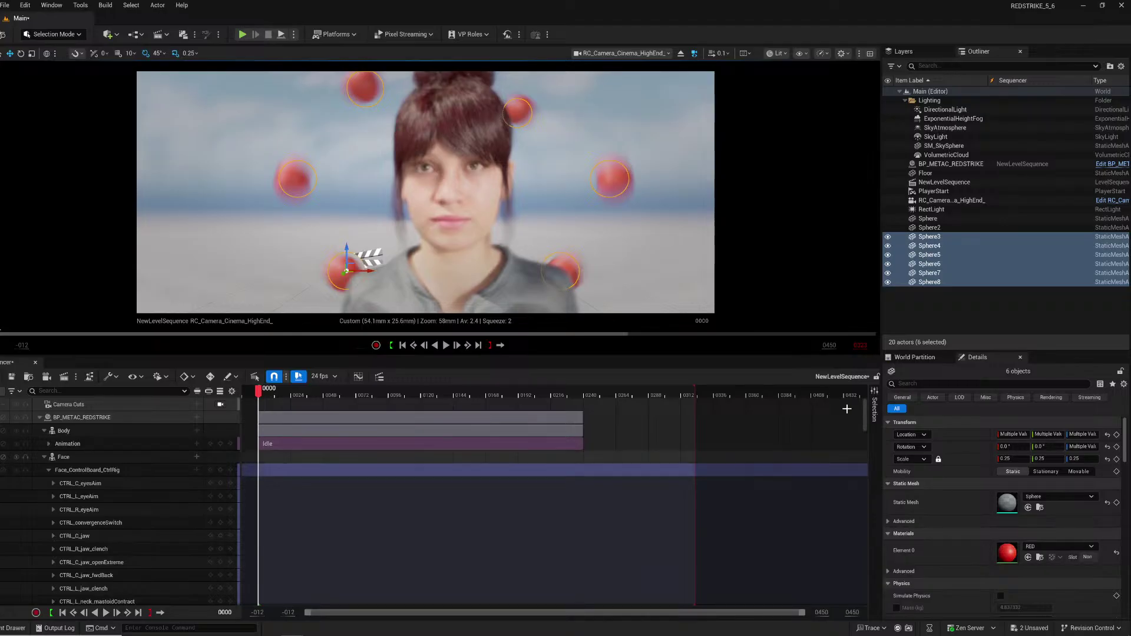
# Turn on the camera's debug focus plane, set Manual Focus Distance to about 73.5 cm on the face, and turn the plane off.
pyautogui.click(956, 201)
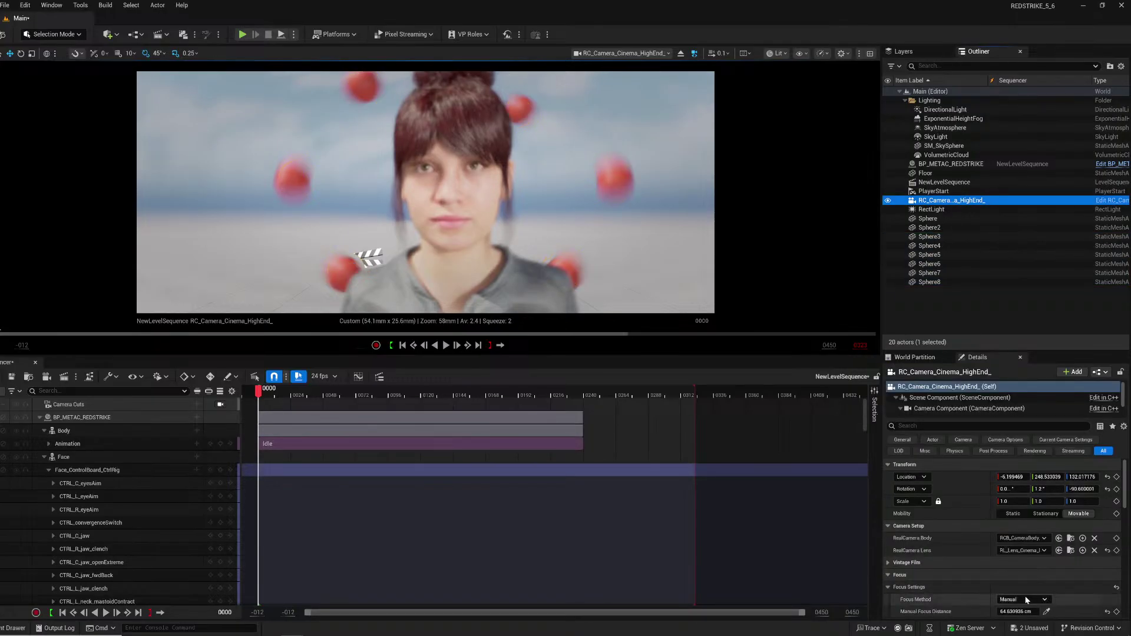
pyautogui.scroll(-3, 1025, 589)
pyautogui.click(1001, 537)
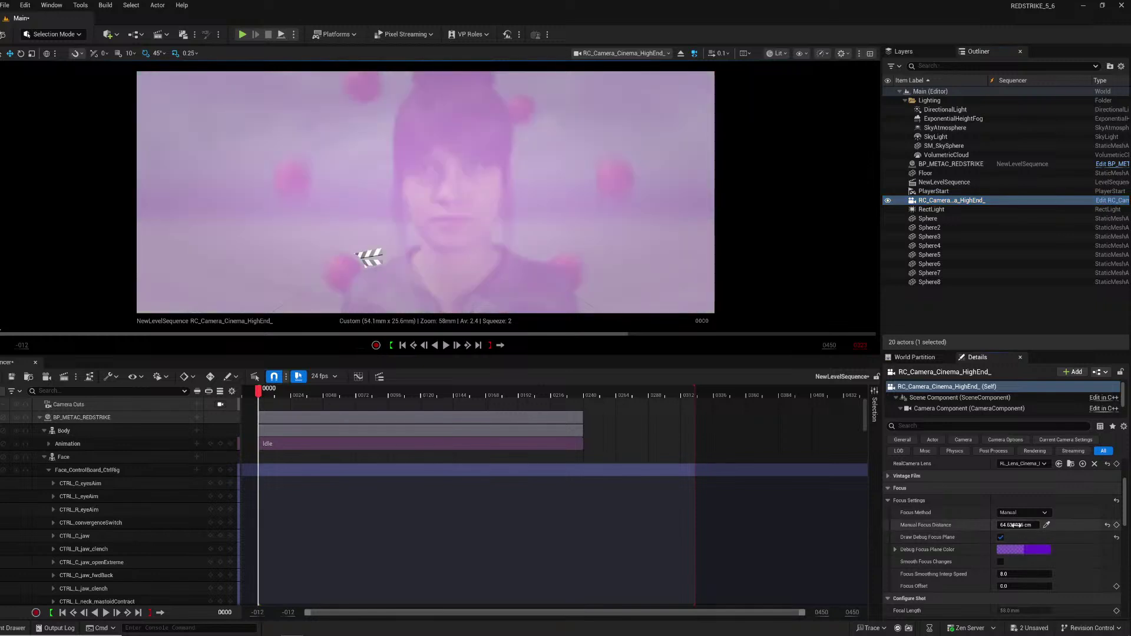
pyautogui.moveTo(1018, 525); pyautogui.dragTo(1028, 525)
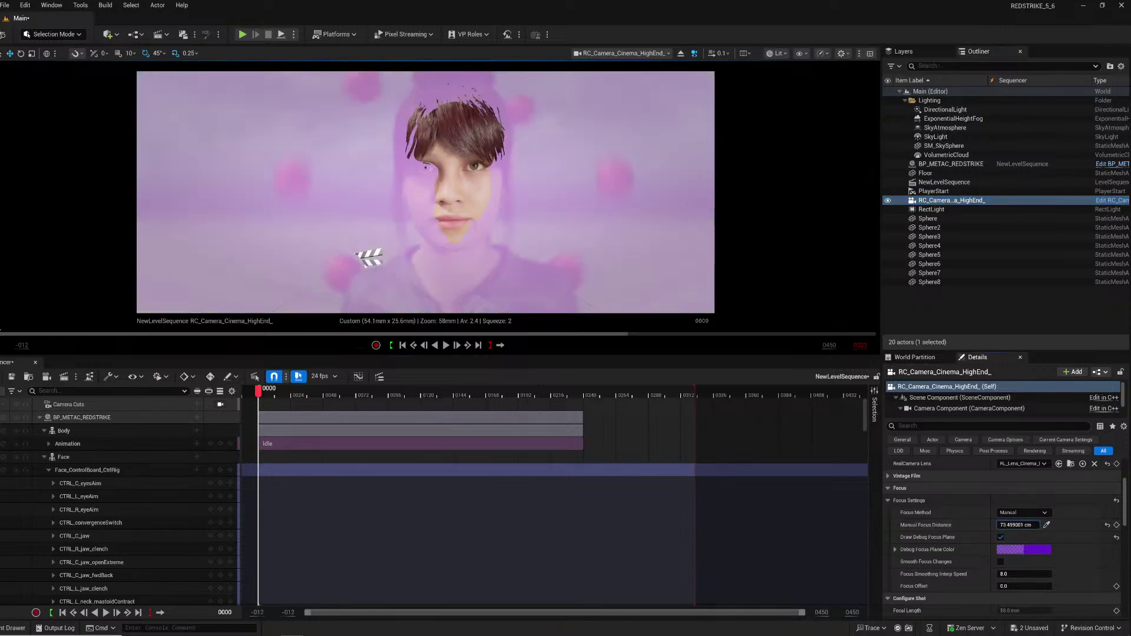
pyautogui.click(1001, 538)
# Try an Exposure Compensation of 2.0 on the Camera Component, shift the framing slightly, and set the compensation to 3.0.
pyautogui.click(969, 408)
pyautogui.scroll(-2, 966, 530)
pyautogui.scroll(-3, 972, 553)
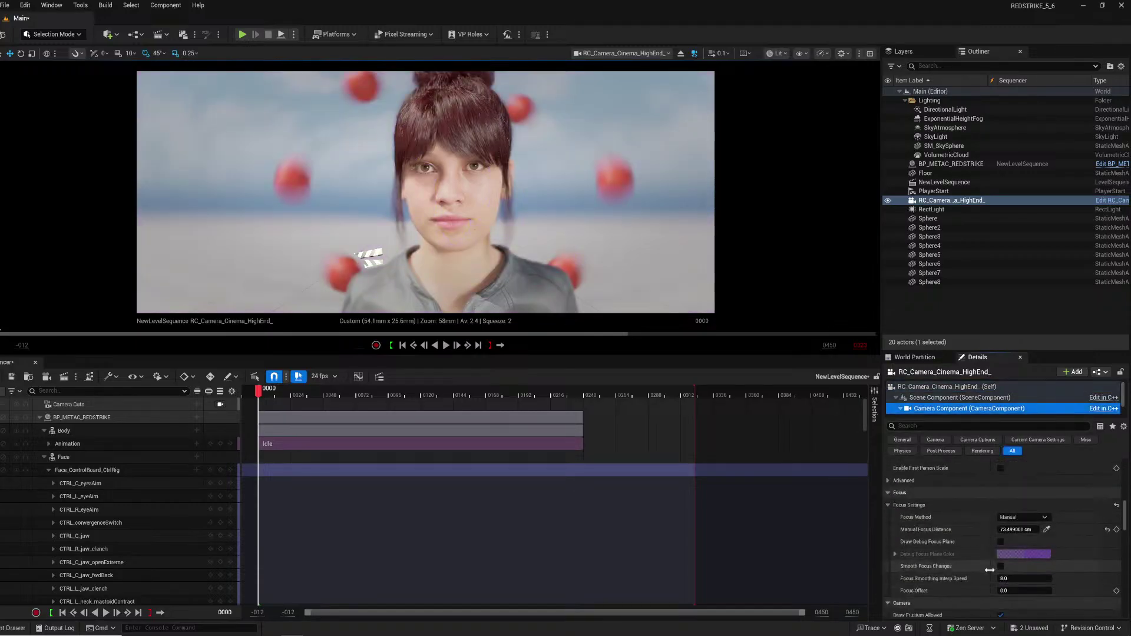
pyautogui.scroll(-3, 989, 570)
pyautogui.click(1024, 507)
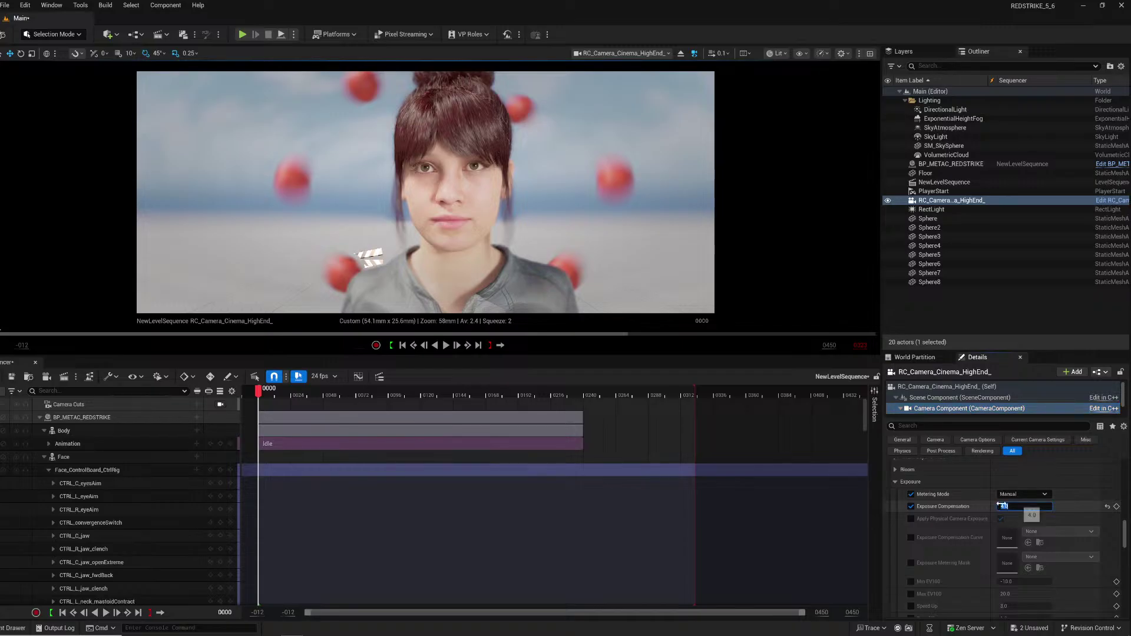
pyautogui.write('2')
pyautogui.press('Return')
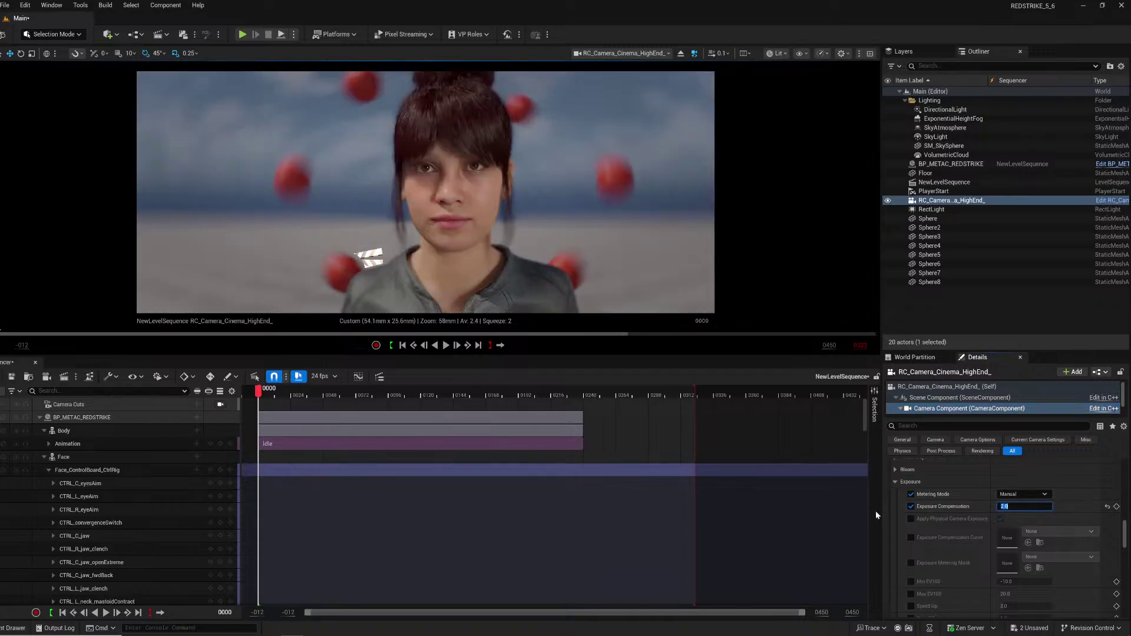
pyautogui.moveTo(425, 192)
pyautogui.mouseDown(button='right')
pyautogui.moveTo(468, 194)
pyautogui.moveTo(417, 185)
pyautogui.moveTo(439, 170)
pyautogui.moveTo(453, 190)
pyautogui.moveTo(440, 184)
pyautogui.mouseUp(button='right')
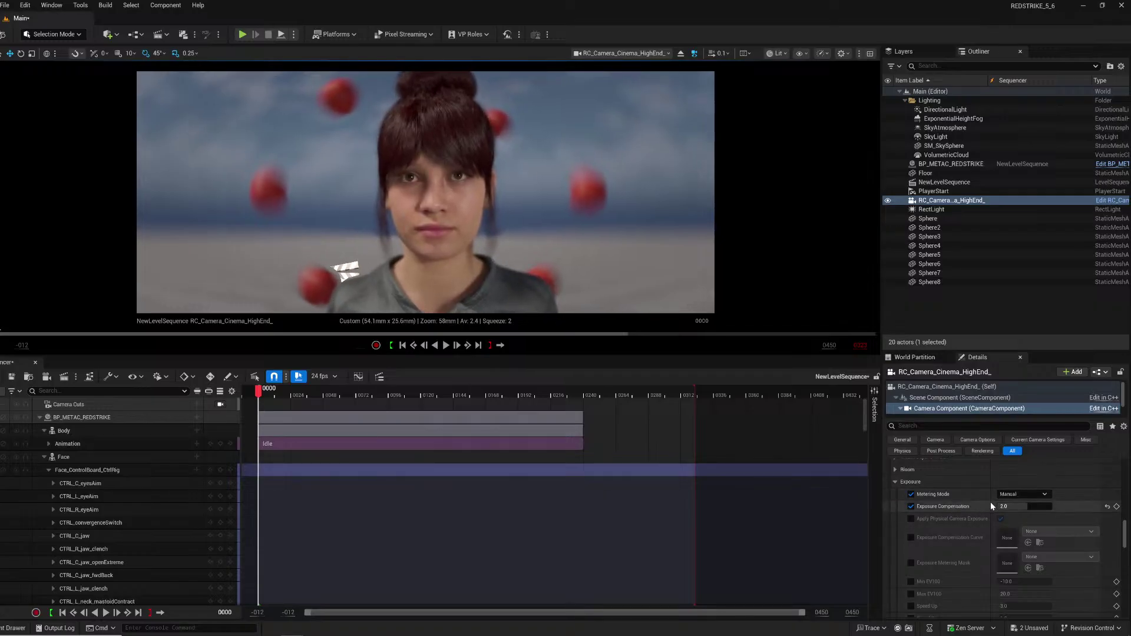
pyautogui.write('3')
pyautogui.press('Return')
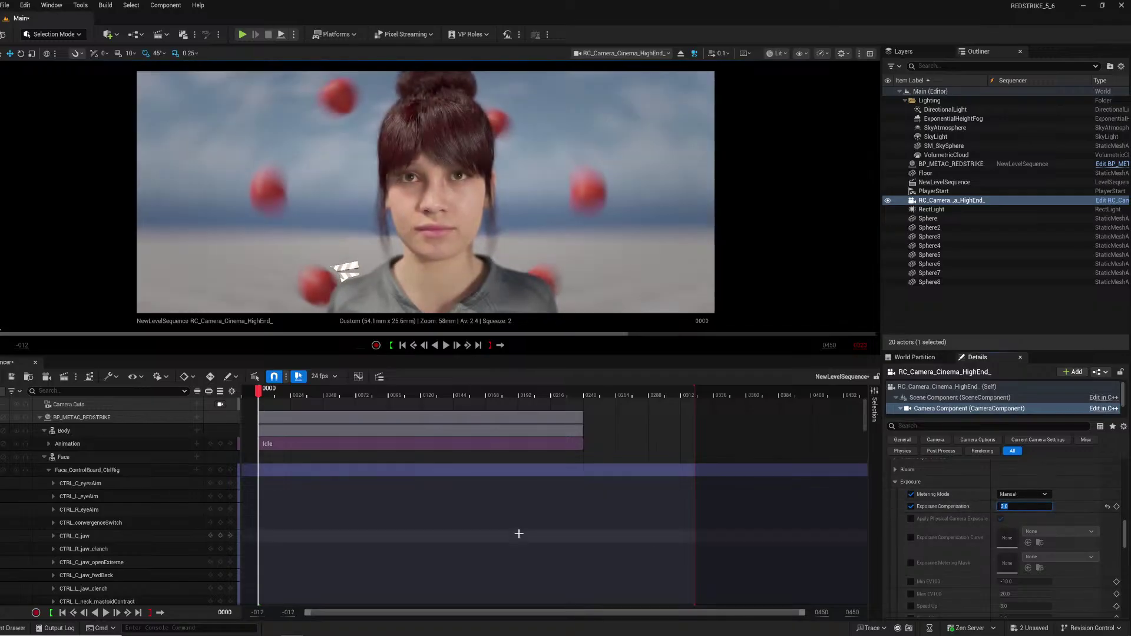
# Reframe the camera closer around the MetaHuman's face and resample the Manual Focus Distance from her face.
pyautogui.moveTo(424, 195); pyautogui.dragTo(519, 192, button='right')
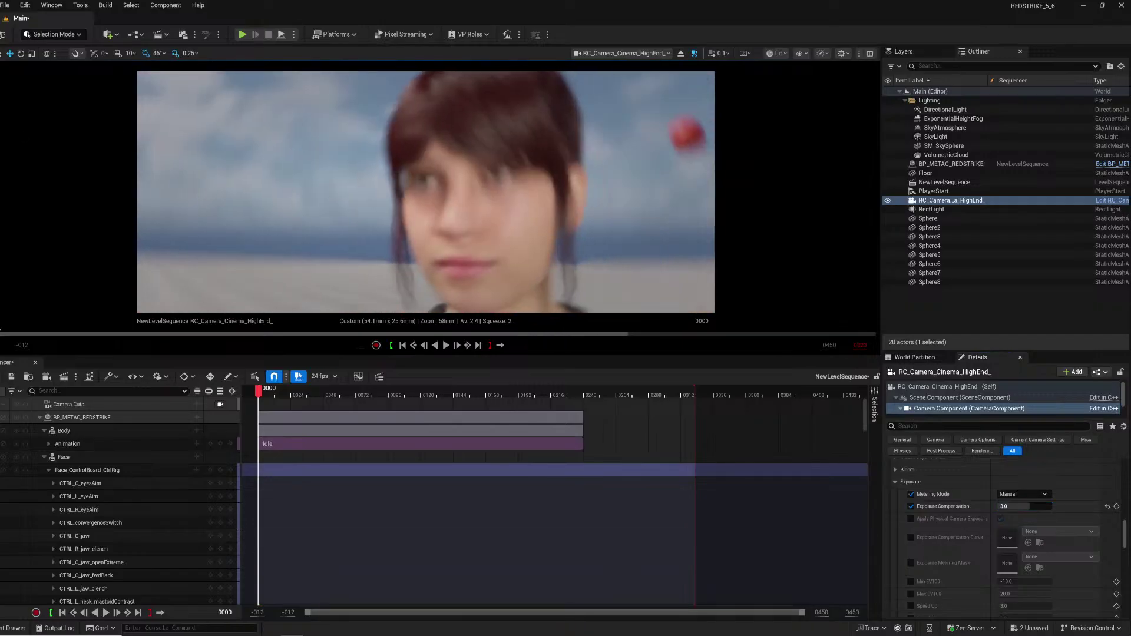
pyautogui.moveTo(424, 192); pyautogui.dragTo(448, 188, button='right')
pyautogui.moveTo(331, 296); pyautogui.dragTo(324, 242, button='right')
pyautogui.moveTo(426, 192); pyautogui.dragTo(471, 200, button='right')
pyautogui.moveTo(474, 307); pyautogui.dragTo(456, 265, button='right')
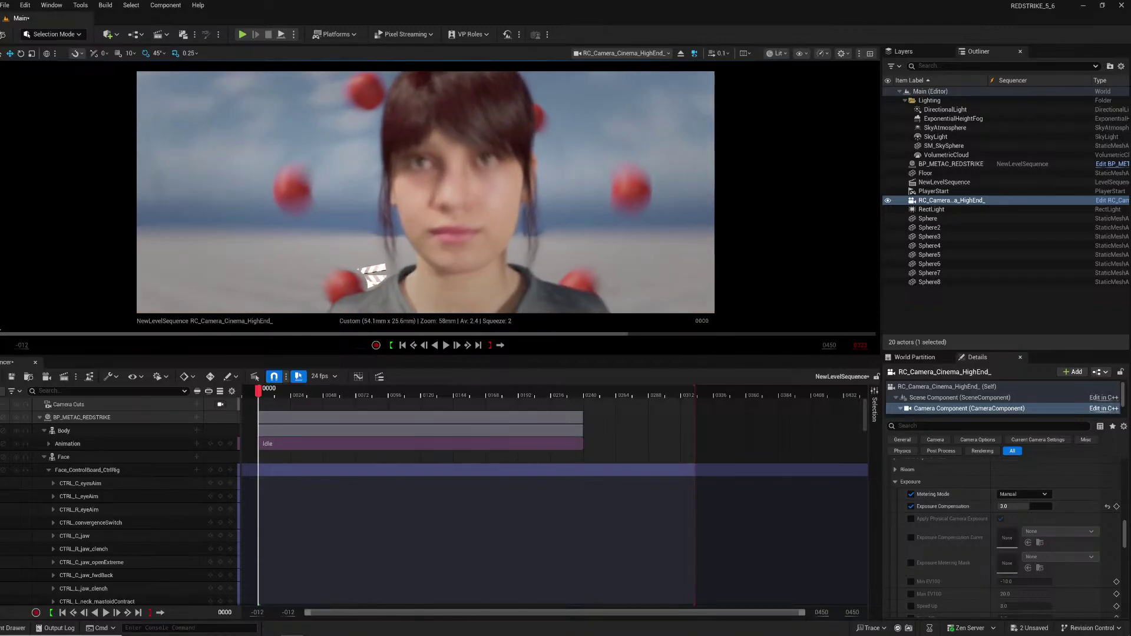
pyautogui.keyDown('alt'); pyautogui.moveTo(420, 167); pyautogui.dragTo(435, 169); pyautogui.keyUp('alt')
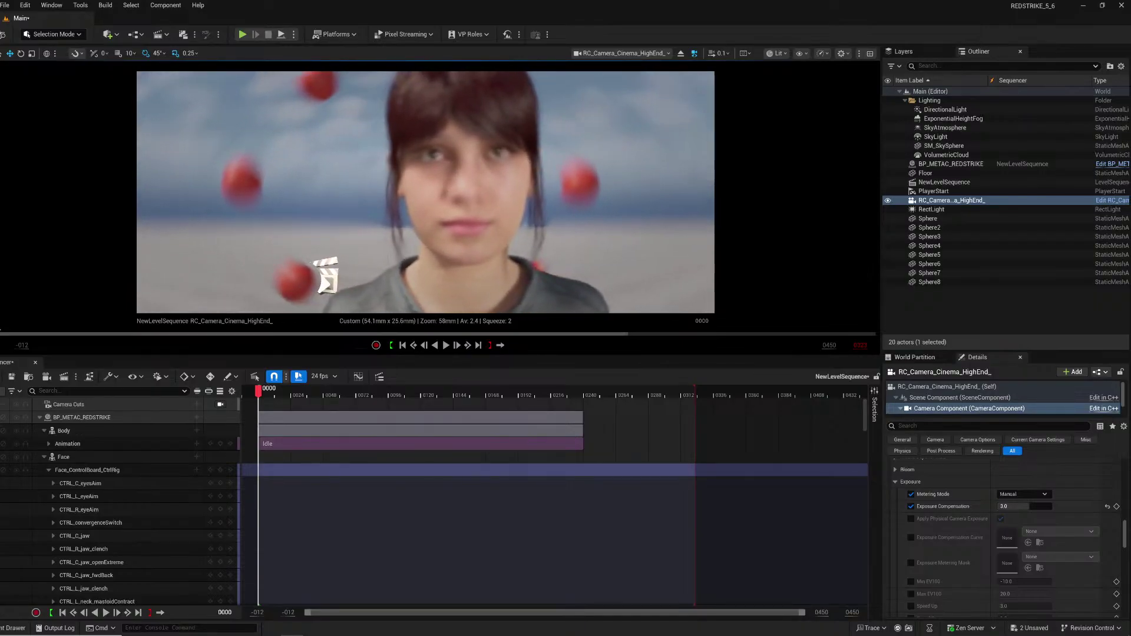
pyautogui.scroll(5, 918, 486)
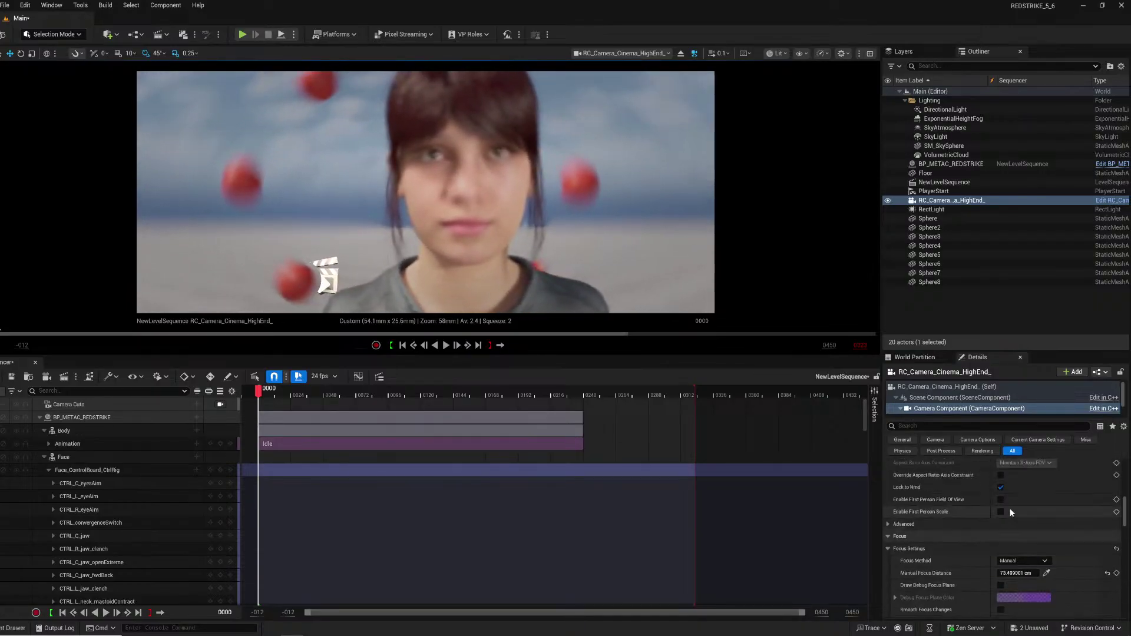
pyautogui.click(1047, 573)
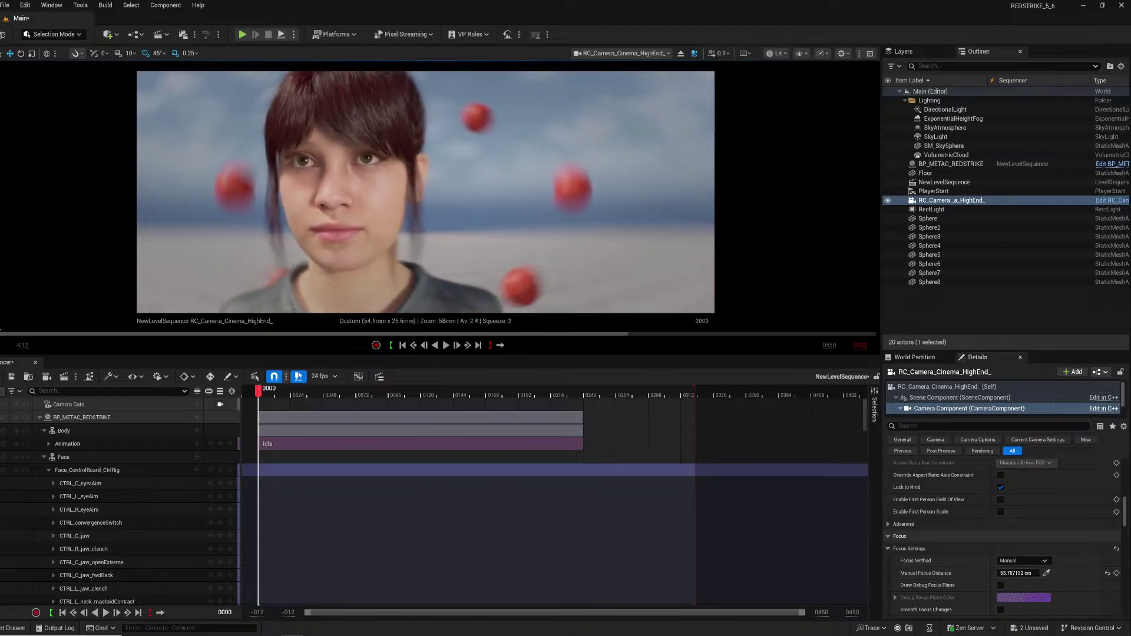
# Collapse the Camera, Local Exposure and Exposure groups in the Camera Component's post-process lens settings.
pyautogui.scroll(-8, 1014, 540)
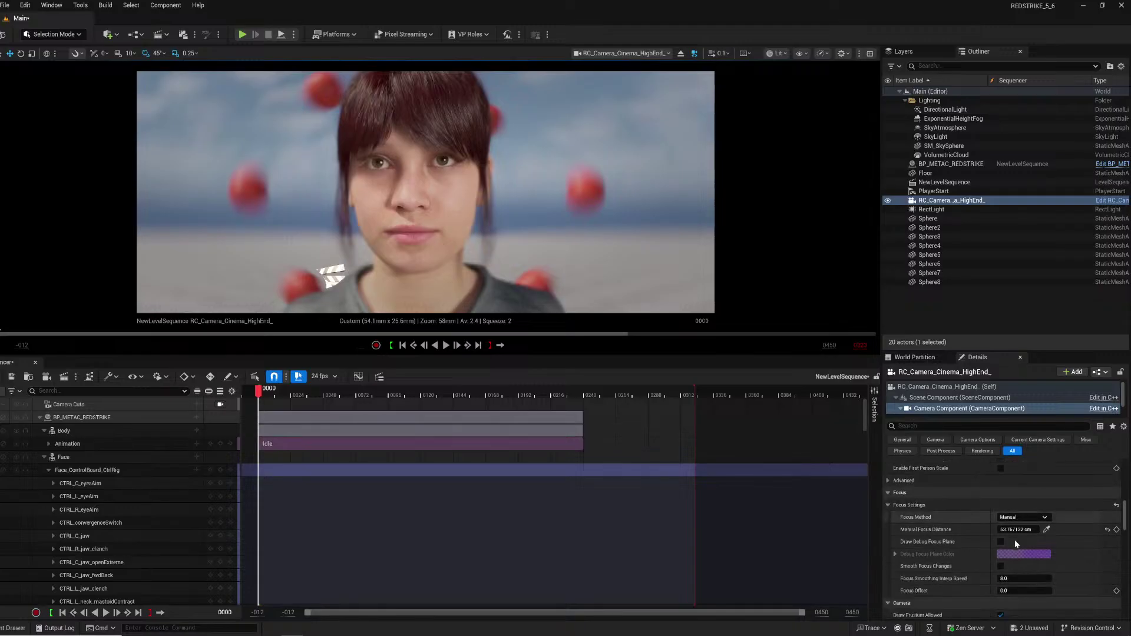
pyautogui.scroll(-6, 998, 574)
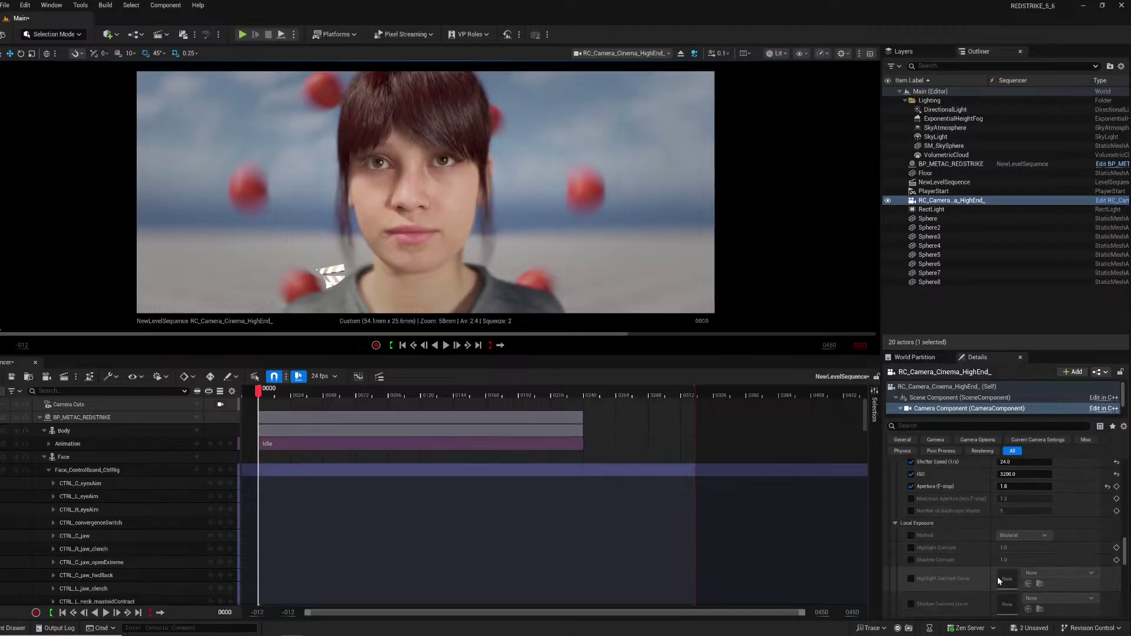
pyautogui.scroll(-2, 985, 558)
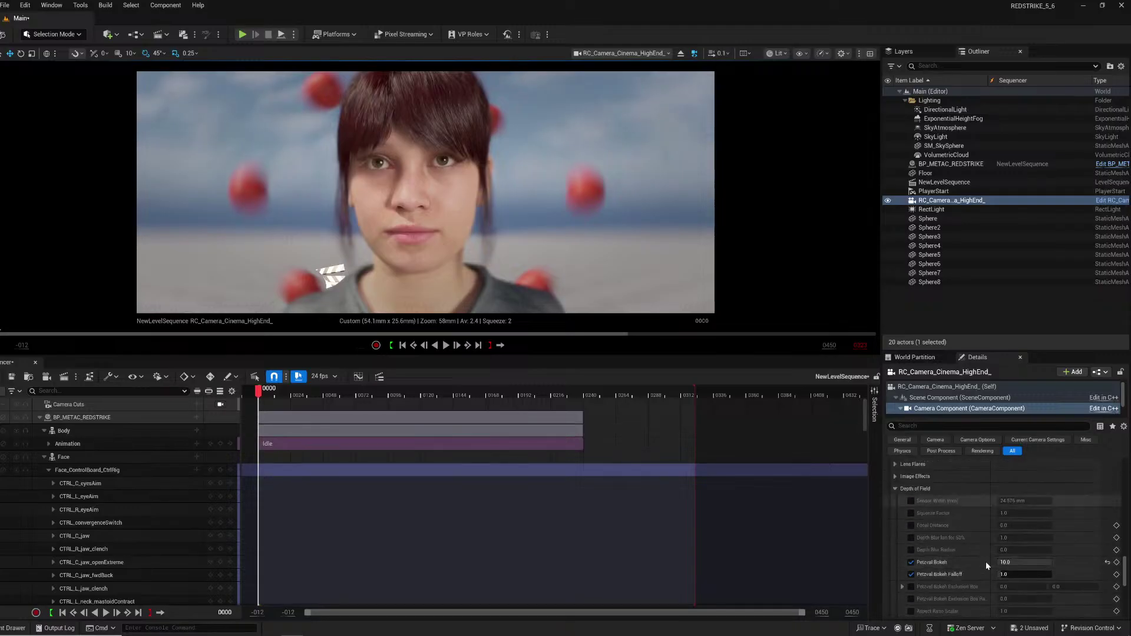
pyautogui.scroll(5, 948, 508)
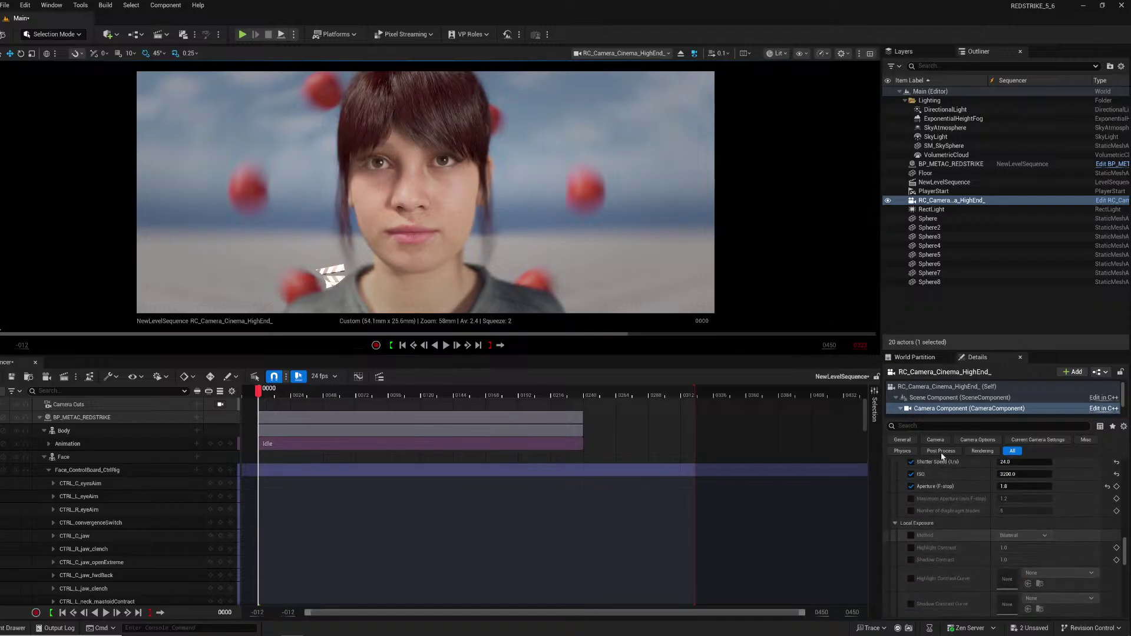
pyautogui.scroll(3, 946, 532)
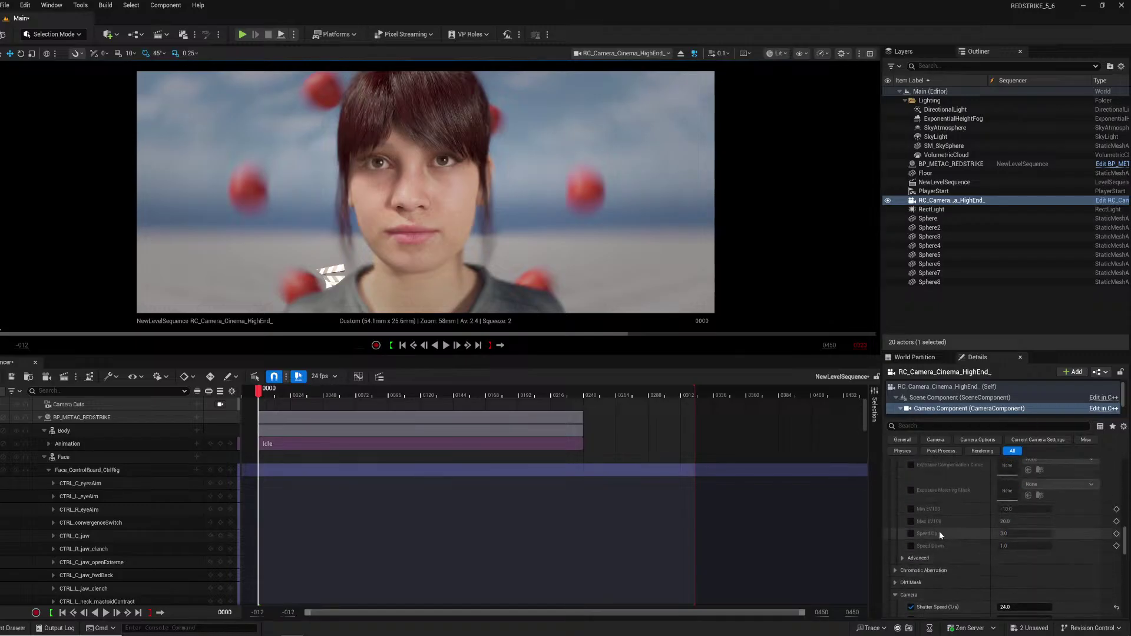
pyautogui.click(900, 537)
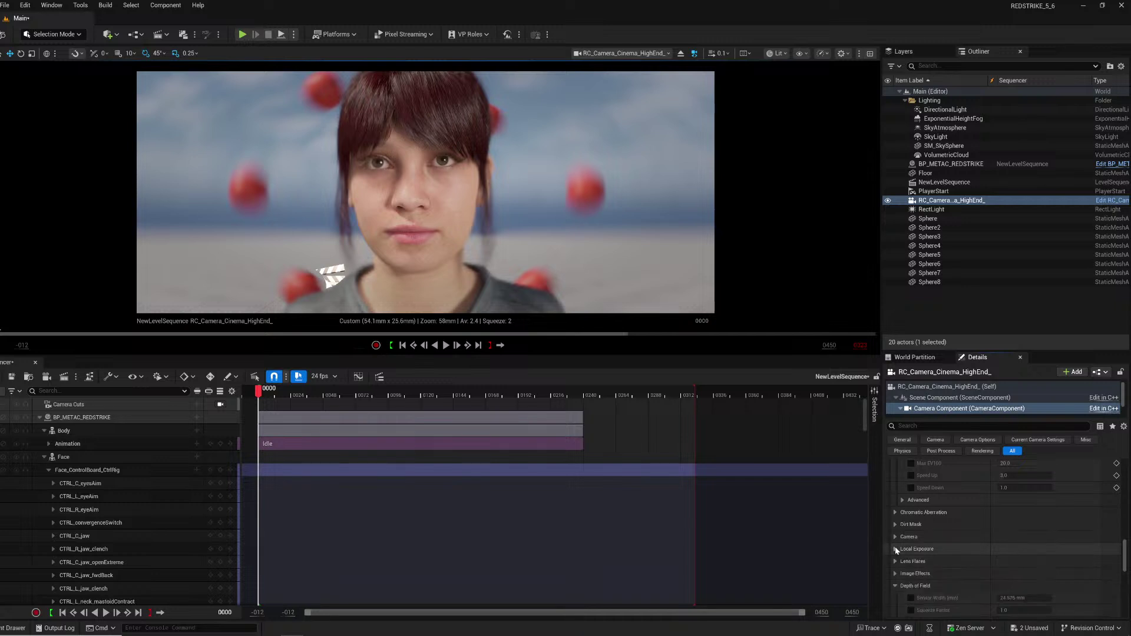
pyautogui.scroll(6, 909, 547)
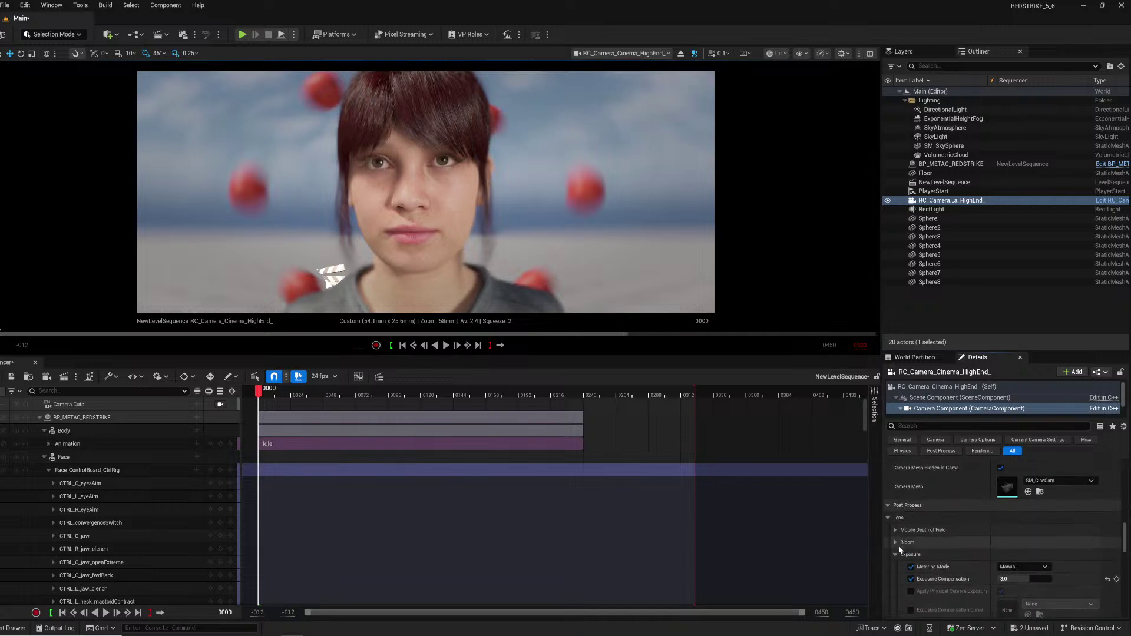
pyautogui.click(895, 555)
# Set the Petzval Bokeh in the Depth of Field settings to about 9.47.
pyautogui.scroll(-3, 893, 550)
pyautogui.click(896, 553)
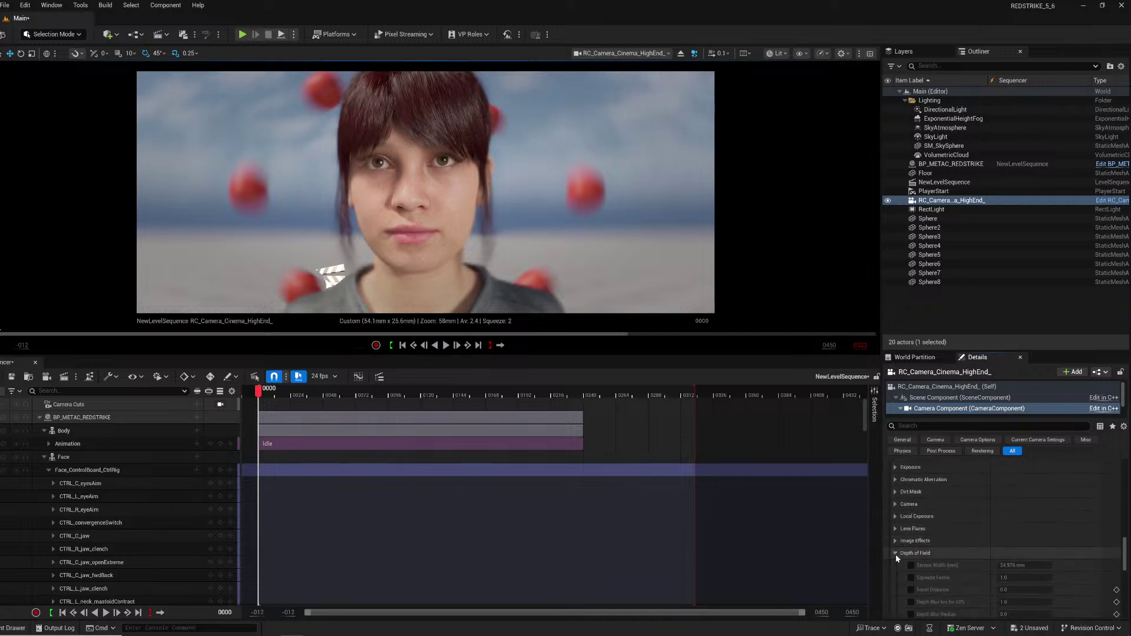
pyautogui.scroll(-3, 946, 564)
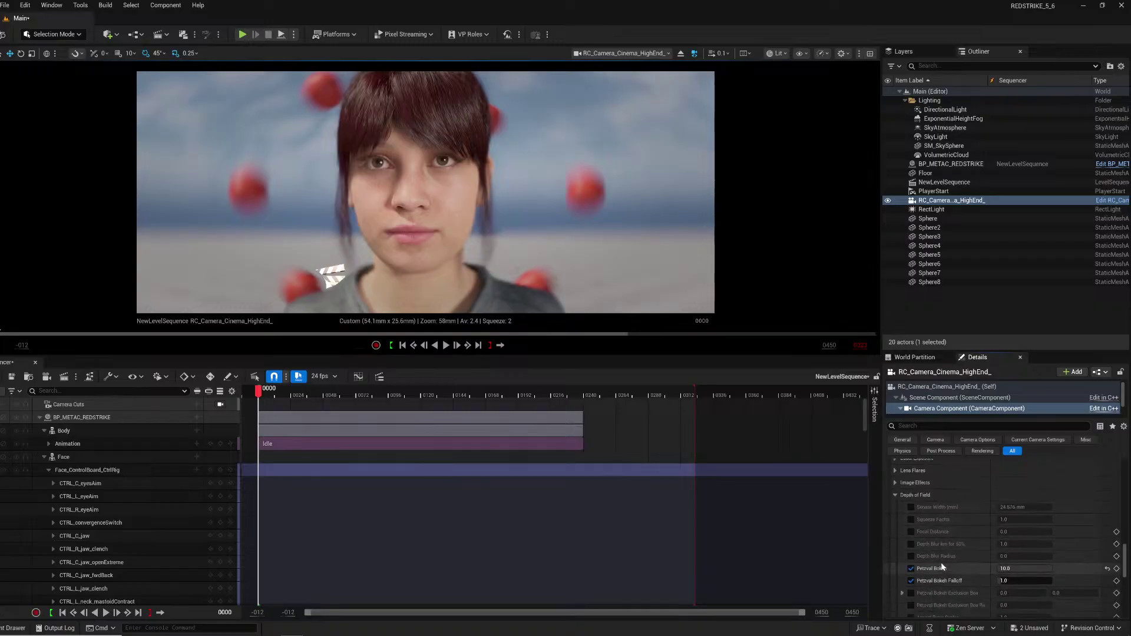
pyautogui.moveTo(1022, 540); pyautogui.dragTo(1051, 540)
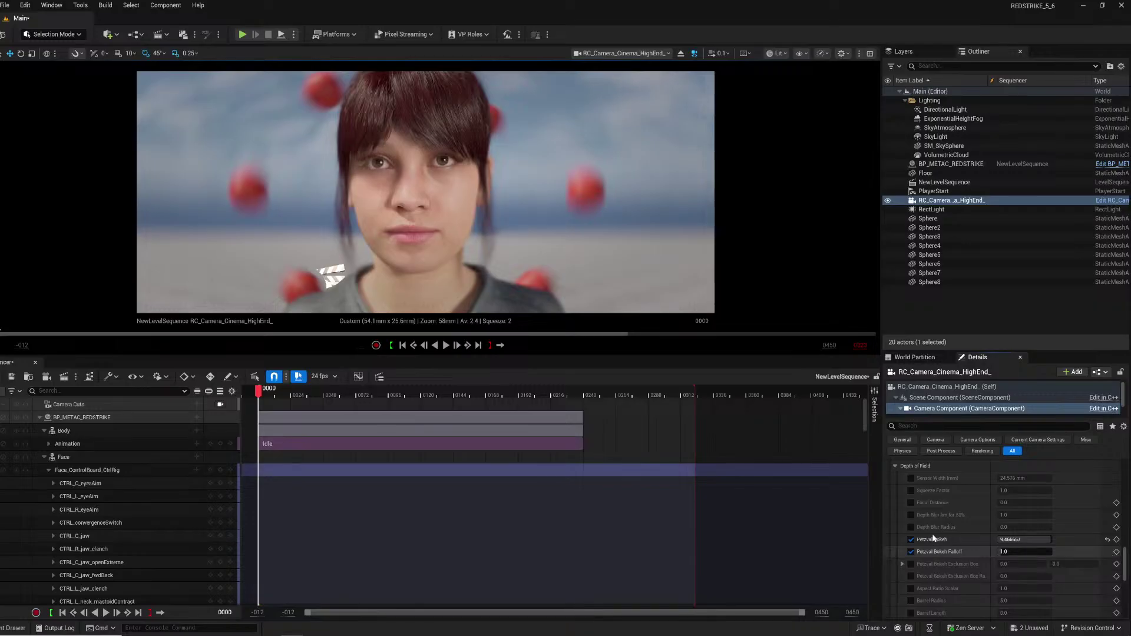
# Try overriding the Depth of Field Squeeze Factor at about 1.7, and turn the override off again.
pyautogui.scroll(-2, 933, 539)
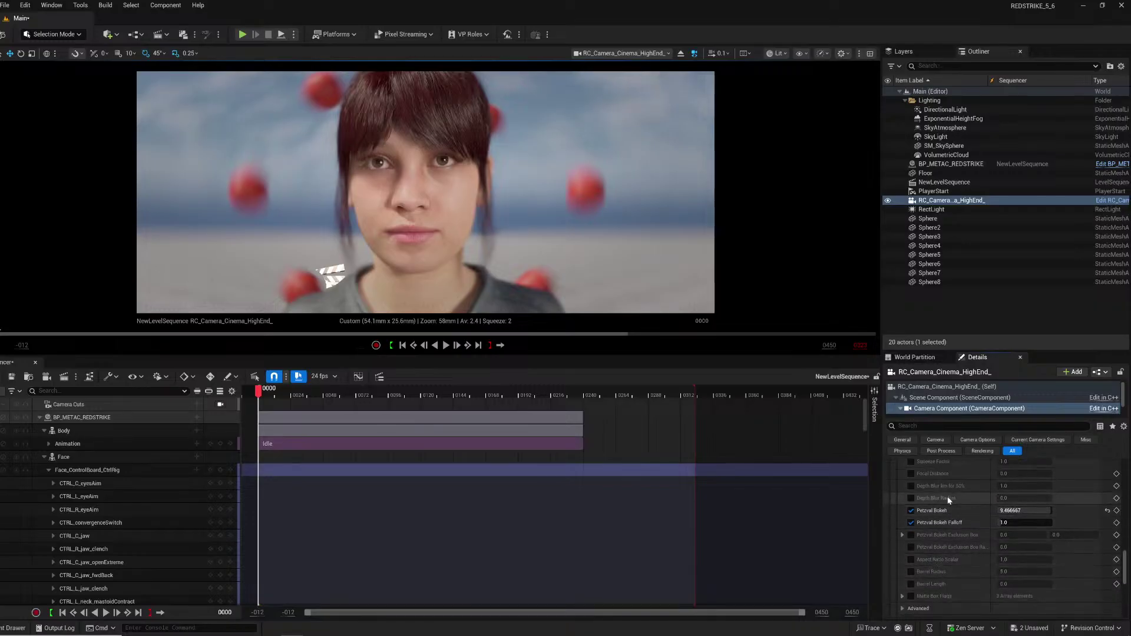
pyautogui.scroll(2, 947, 489)
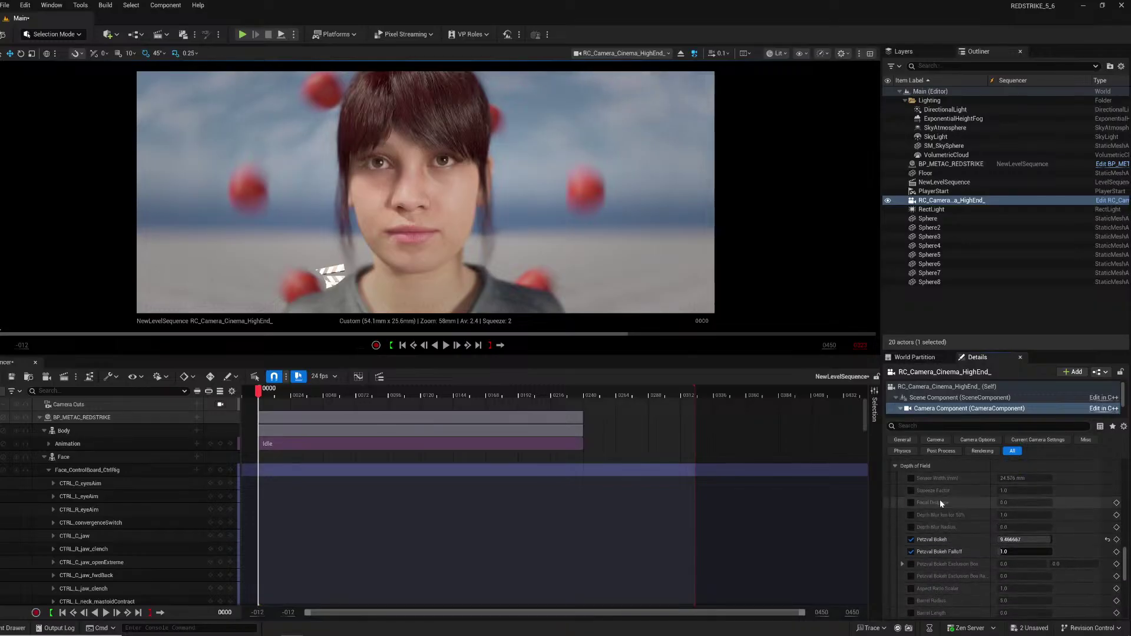
pyautogui.click(911, 491)
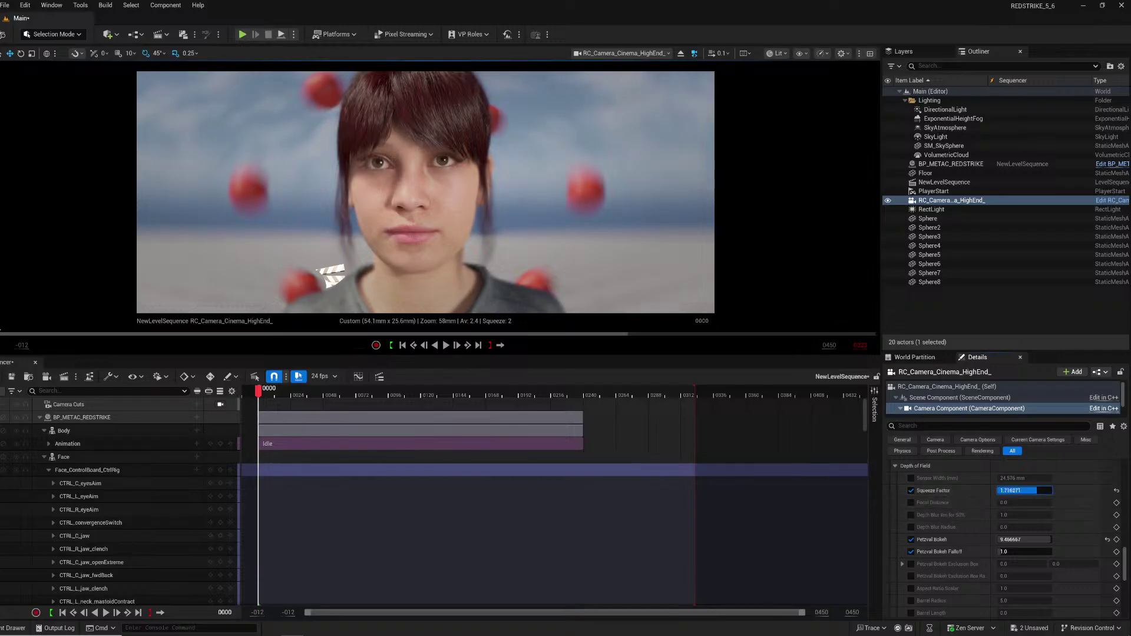
pyautogui.click(911, 491)
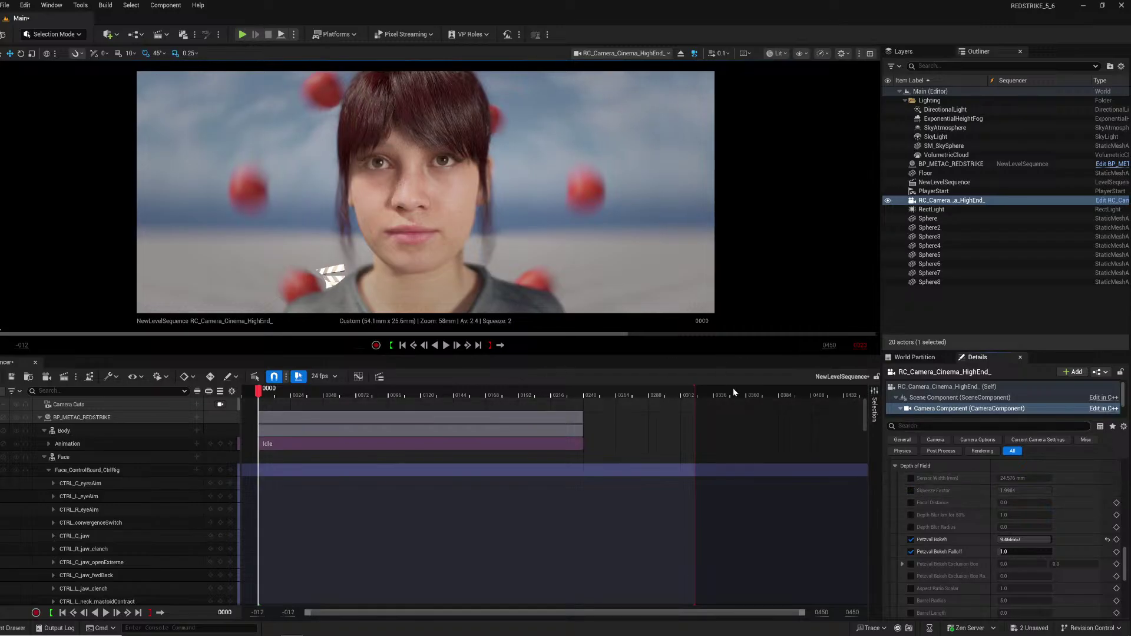
# Reframe the shot by moving the camera sideways and slightly back from the MetaHuman among the spheres.
pyautogui.moveTo(360, 244); pyautogui.dragTo(270, 247, button='right')
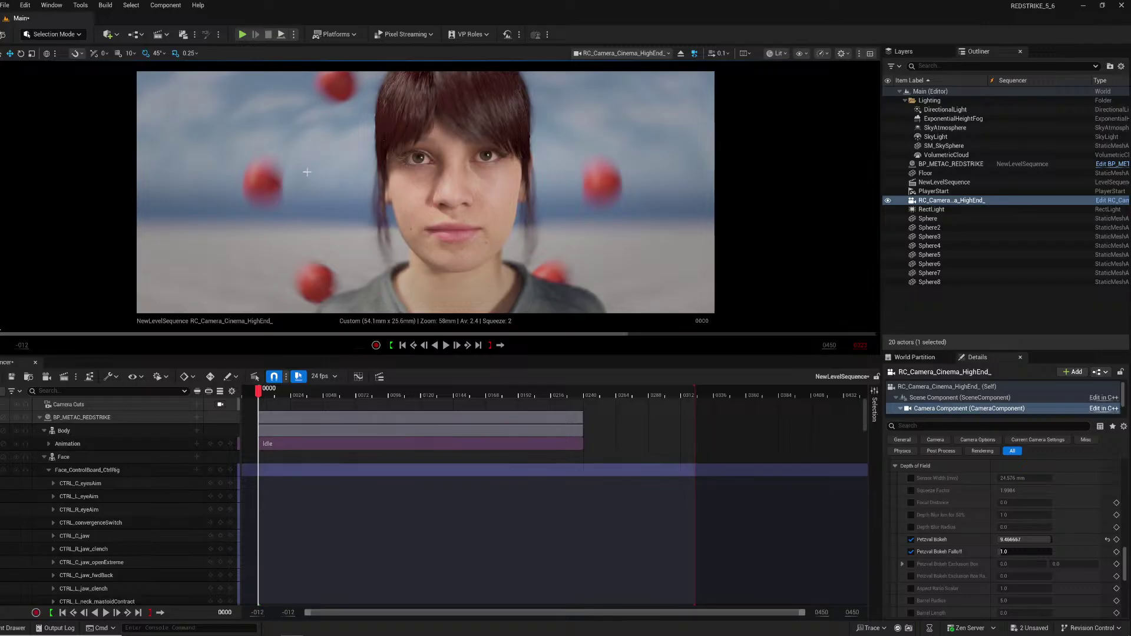
pyautogui.moveTo(377, 176); pyautogui.dragTo(441, 176, button='right')
pyautogui.press('a')
pyautogui.press('w')
pyautogui.press('s')
pyautogui.press('d')
pyautogui.press('a')
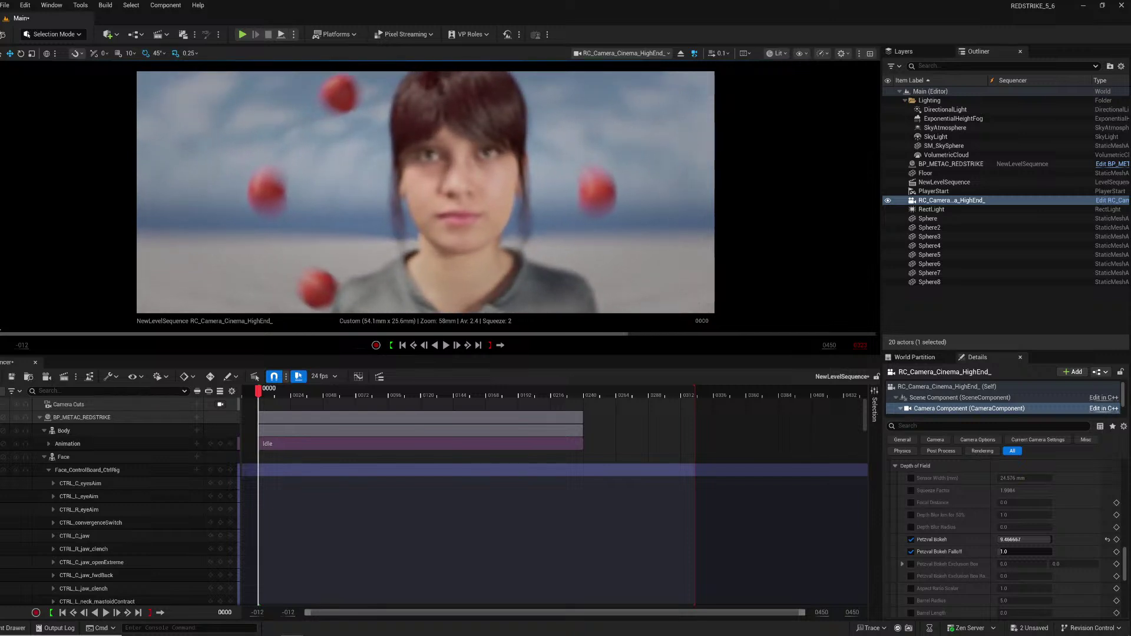
# Turn on the camera's debug focus plane, set Manual Focus Distance to about 62.06 cm on the face, and turn the plane off.
pyautogui.click(954, 387)
pyautogui.scroll(6, 966, 544)
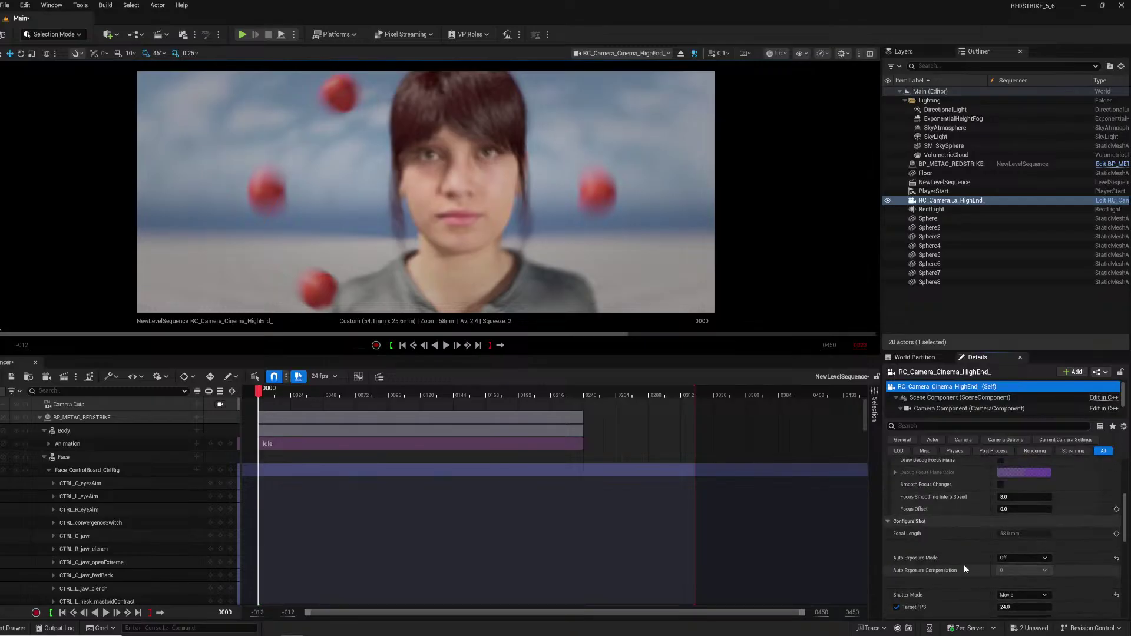
pyautogui.scroll(3, 964, 564)
pyautogui.scroll(-3, 999, 561)
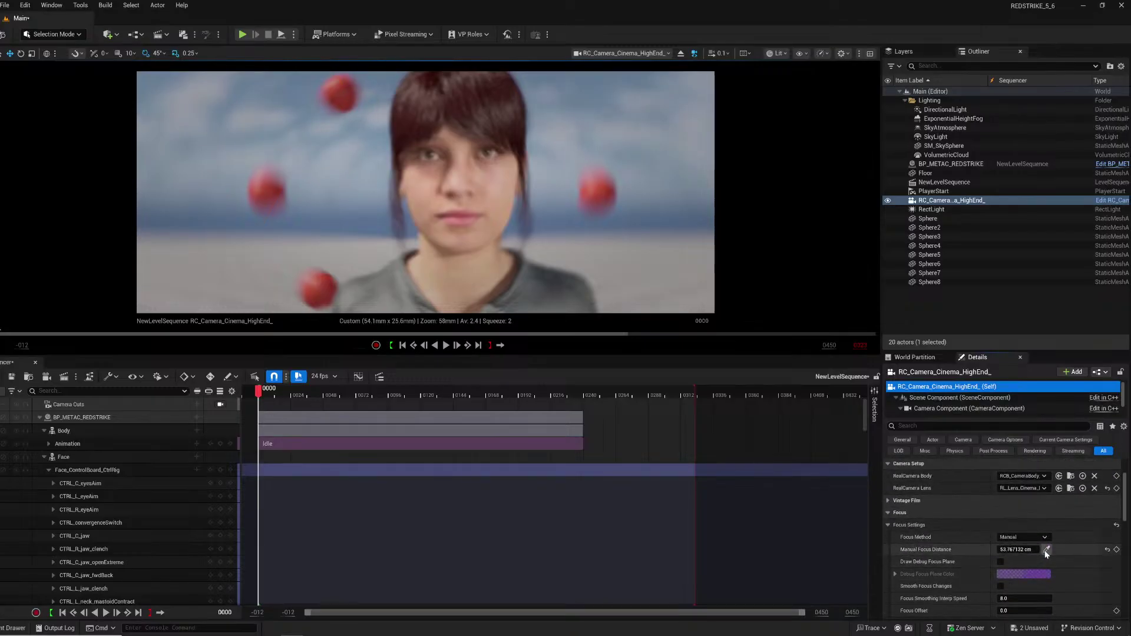
pyautogui.click(1002, 562)
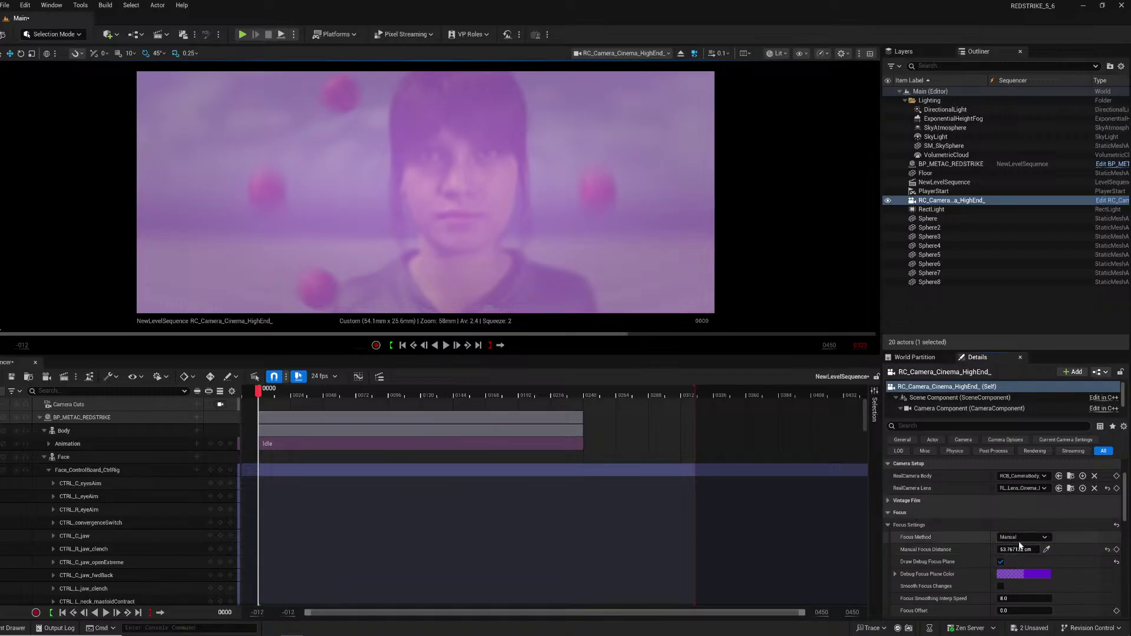
pyautogui.moveTo(1016, 549); pyautogui.dragTo(1044, 549)
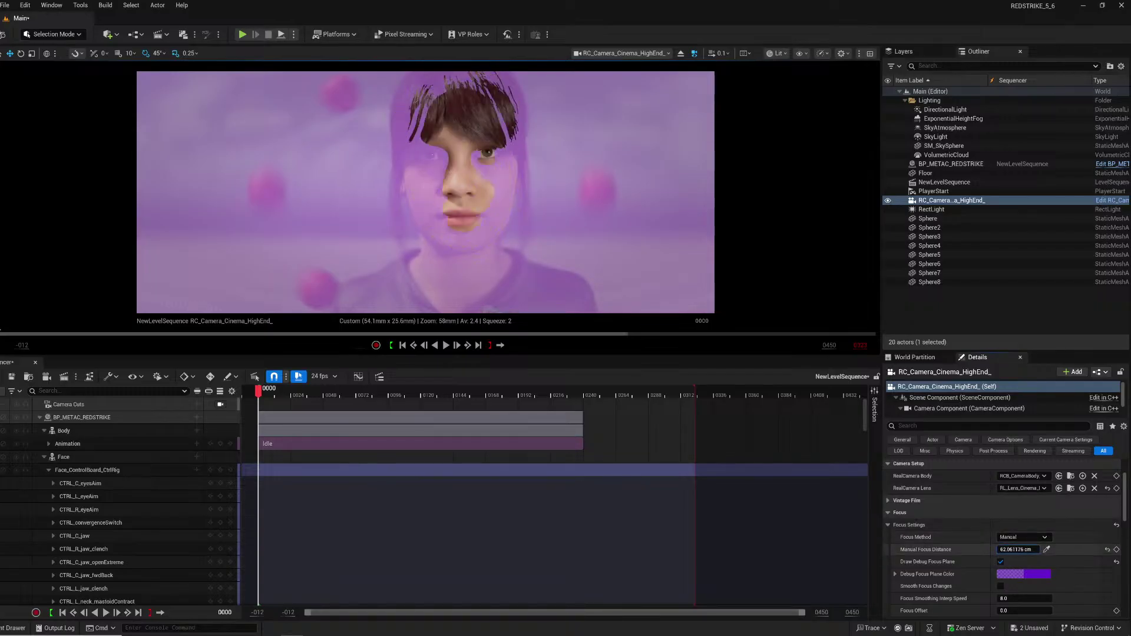
pyautogui.click(1000, 561)
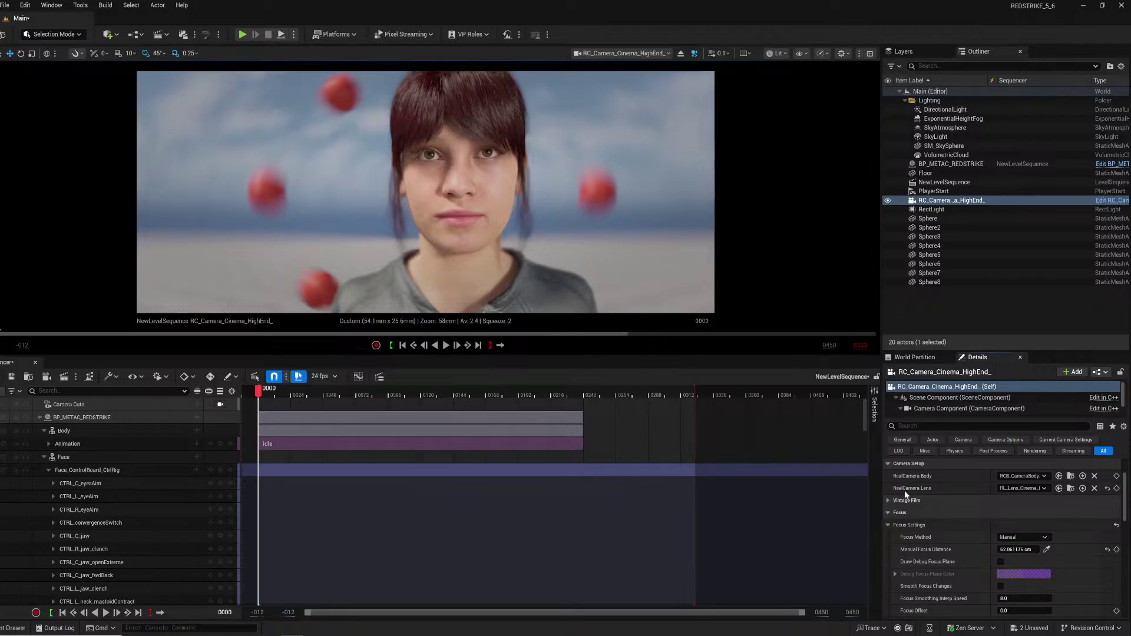
# Try an Exposure Compensation of 2.0 in the Camera Component's post-process settings, and settle on 2.5.
pyautogui.scroll(2, 1000, 565)
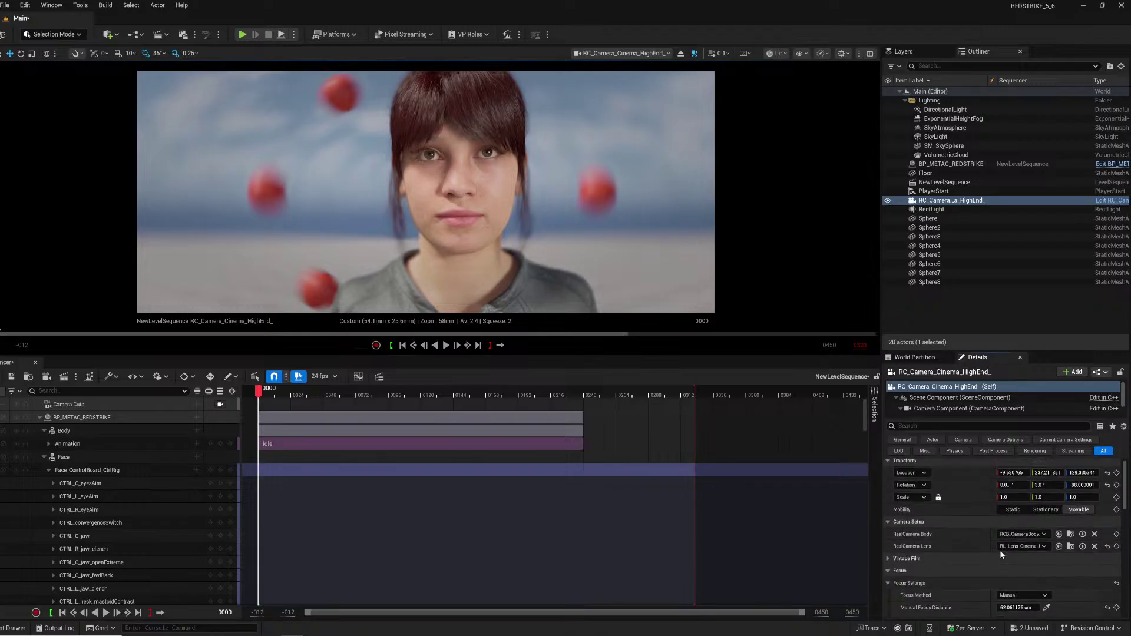
pyautogui.click(950, 408)
pyautogui.scroll(-8, 957, 527)
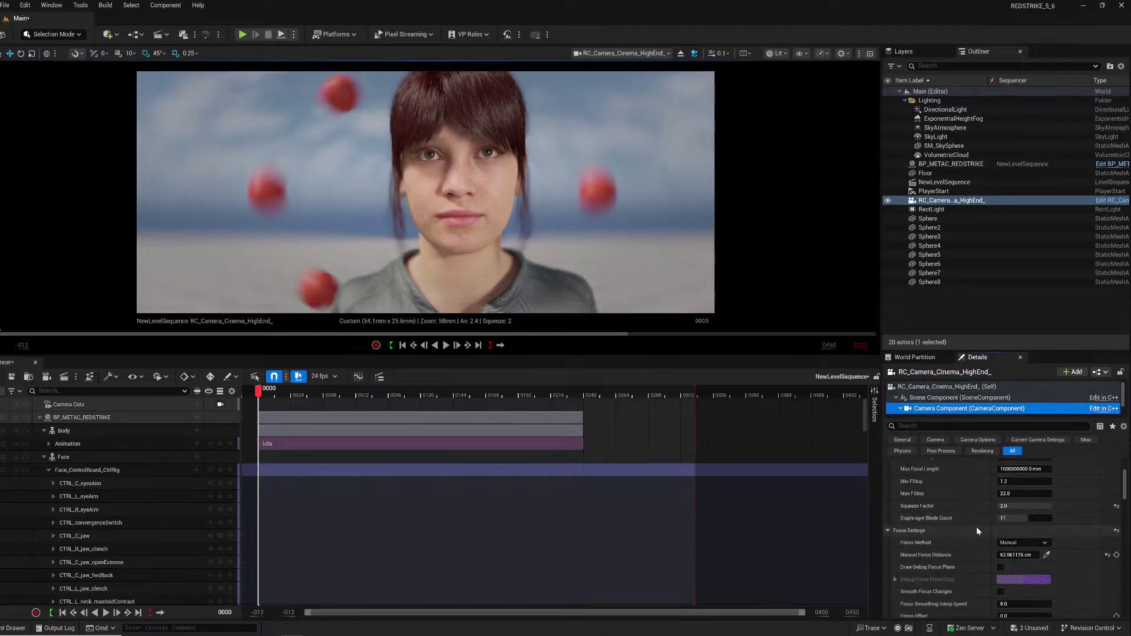
pyautogui.scroll(-15, 981, 533)
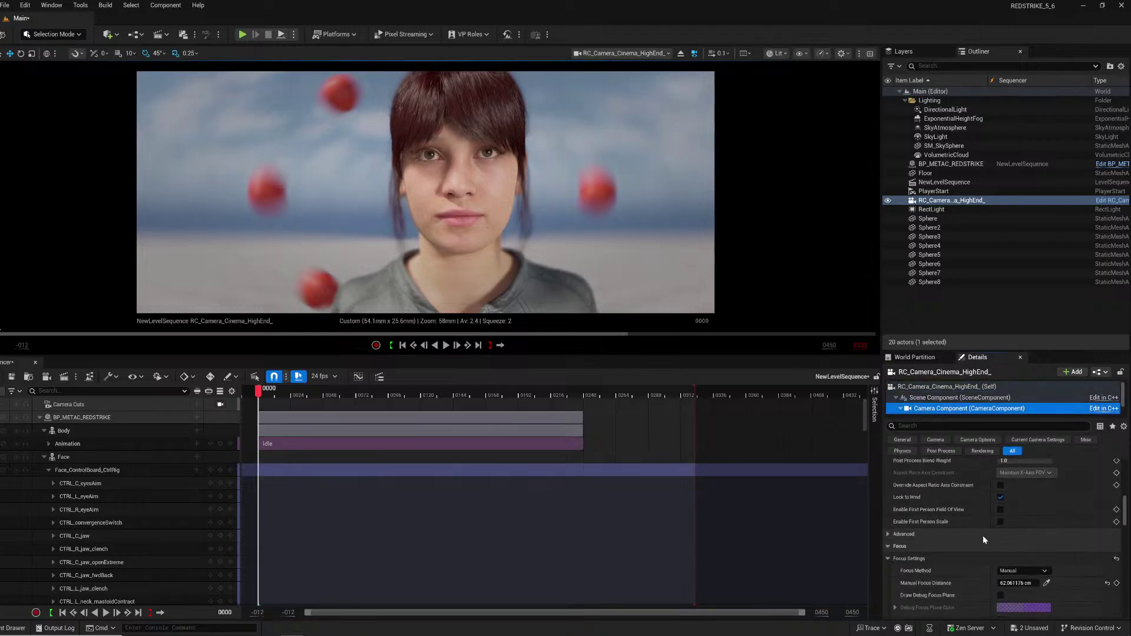
pyautogui.scroll(-1, 983, 543)
pyautogui.click(1019, 487)
pyautogui.write('2.')
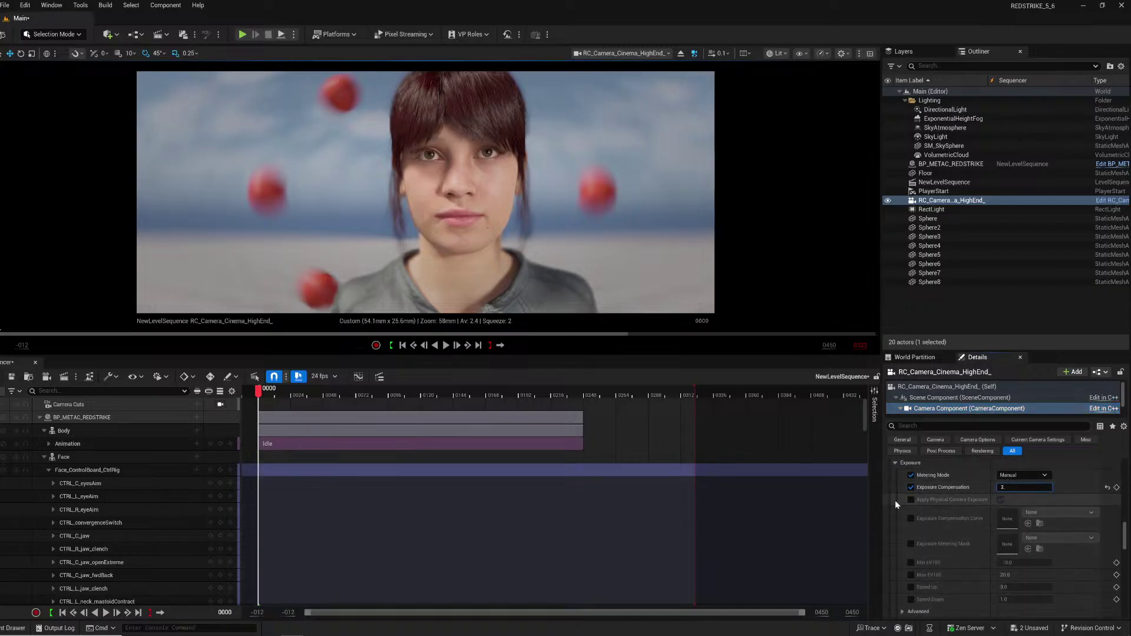
pyautogui.press('Return')
pyautogui.write('2.5')
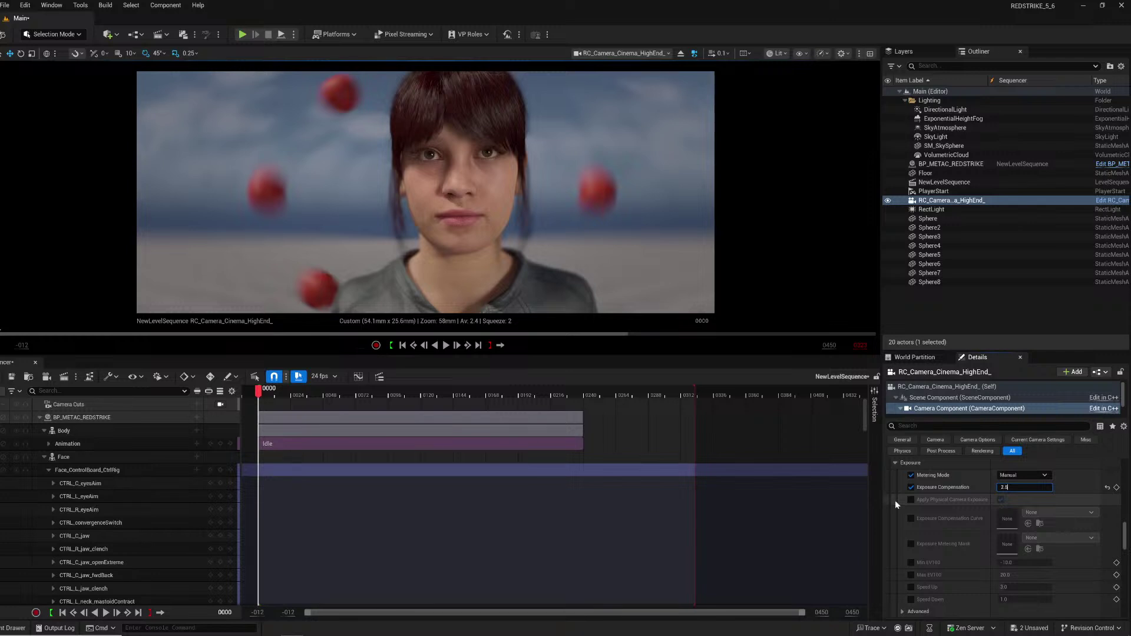
pyautogui.press('Return')
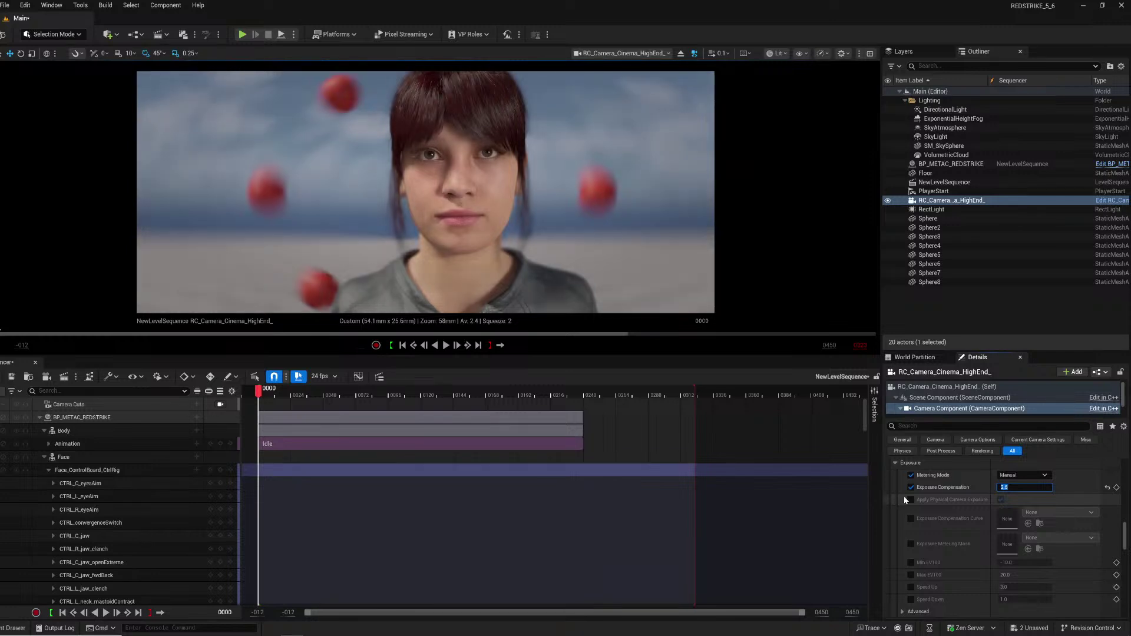
pyautogui.click(904, 496)
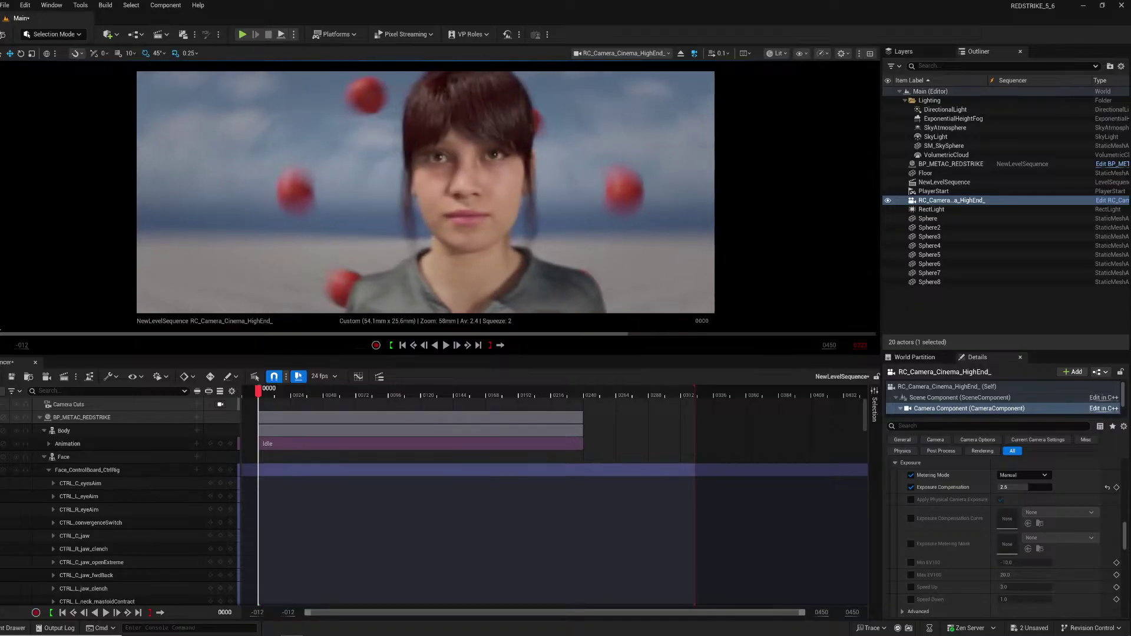
# Show the debug focus plane, refocus the Manual Focus Distance on the face at about 57.11 cm, and hide the plane.
pyautogui.scroll(6, 1016, 542)
pyautogui.scroll(4, 1004, 571)
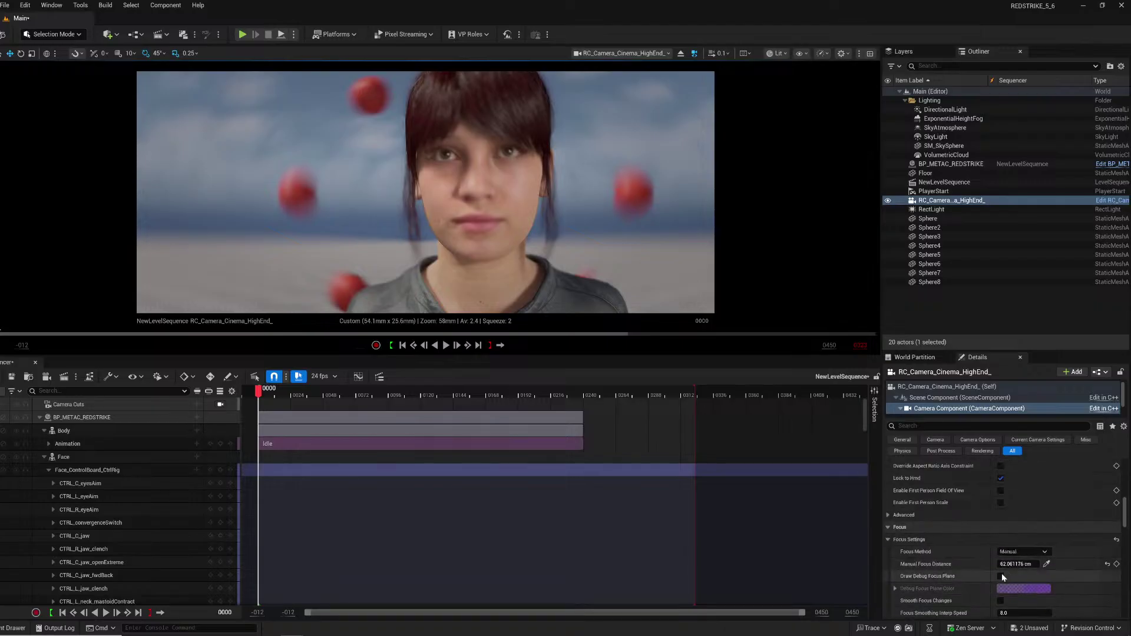
pyautogui.click(1001, 605)
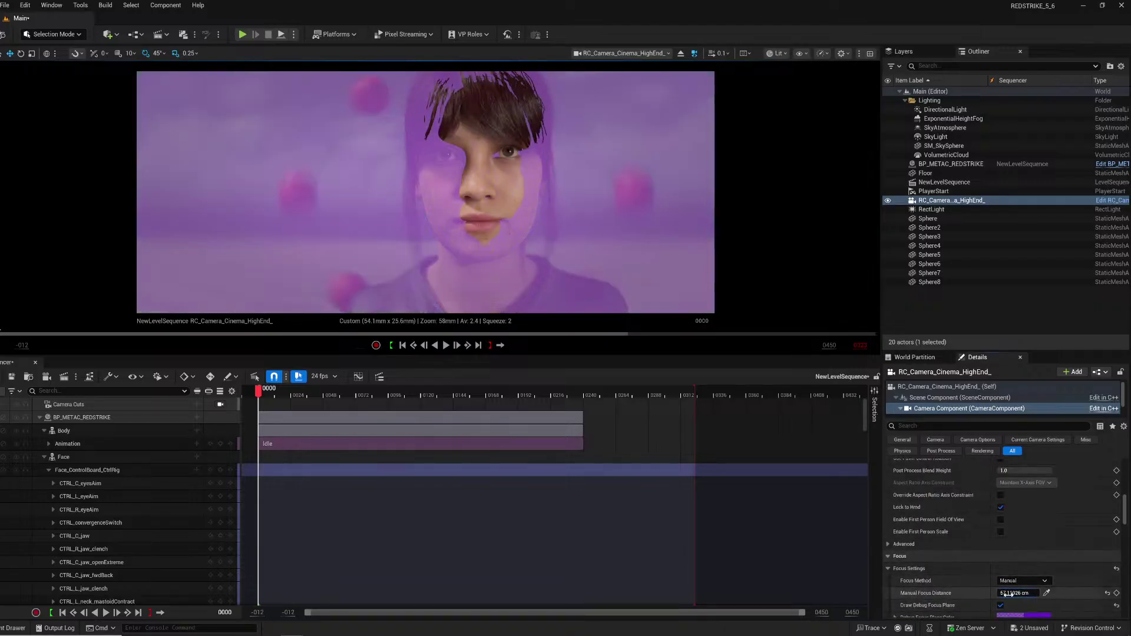
pyautogui.click(1001, 606)
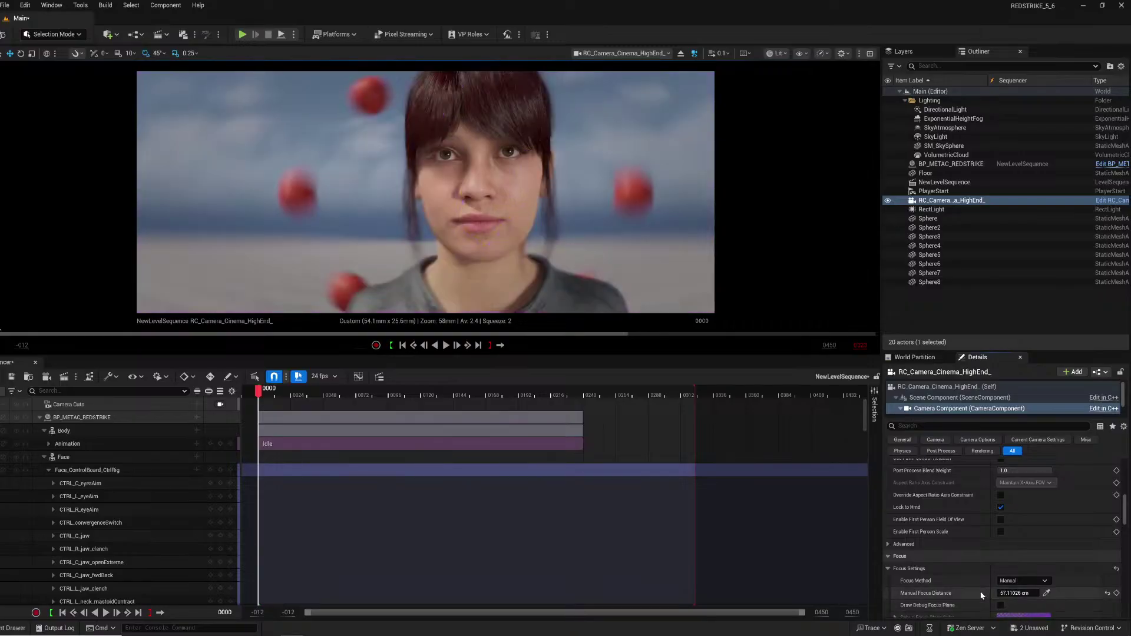